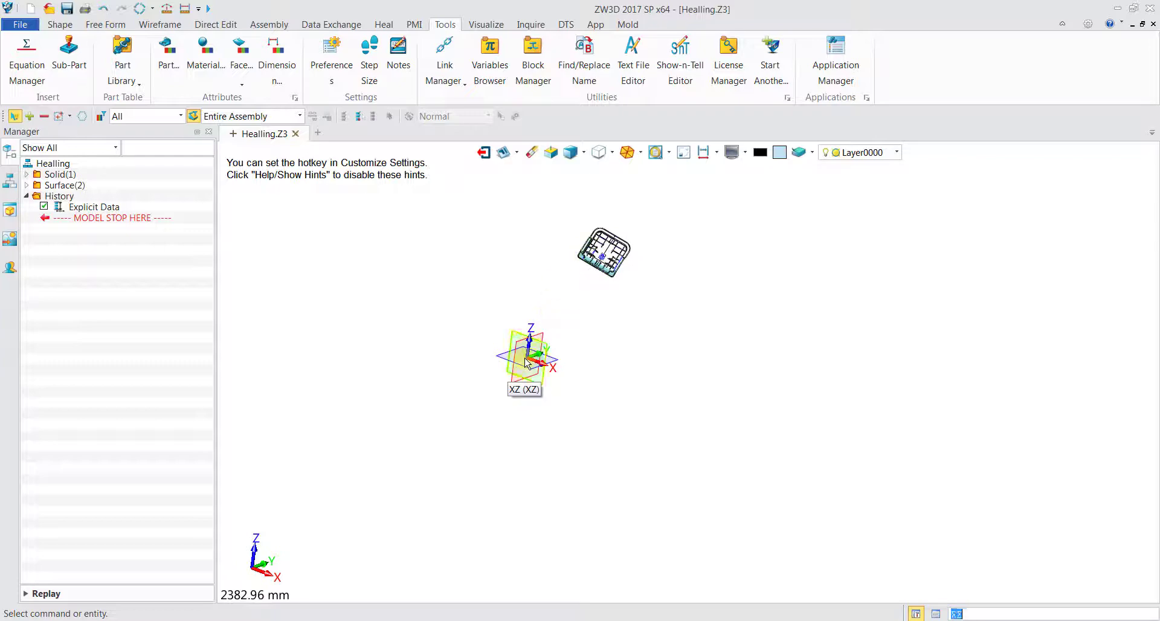
Assign the Aluminum-6061 shape material from Bundles.Z3 to the ribbed tray body.
scroll(544, 327, "up", 2)
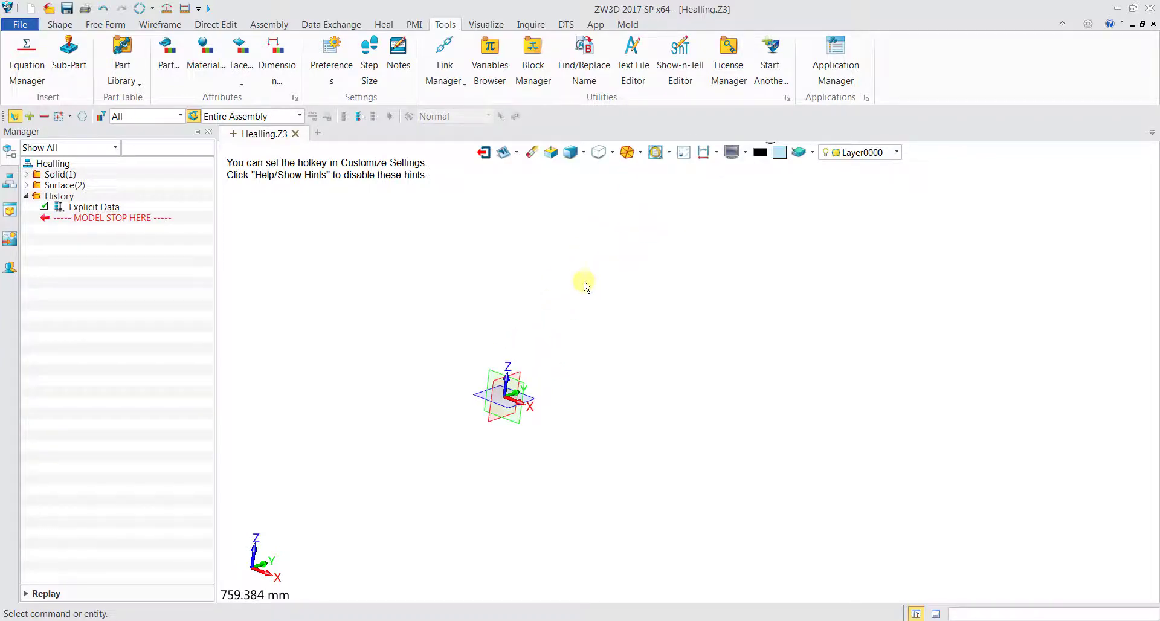
scroll(585, 286, "up", 2)
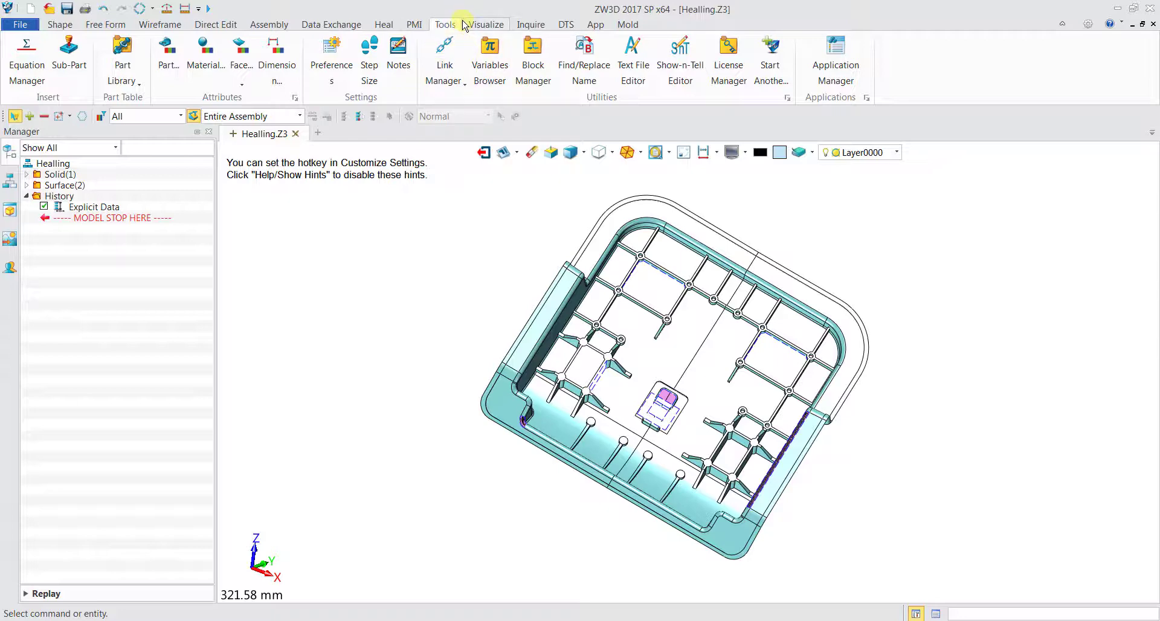
left_click(212, 60)
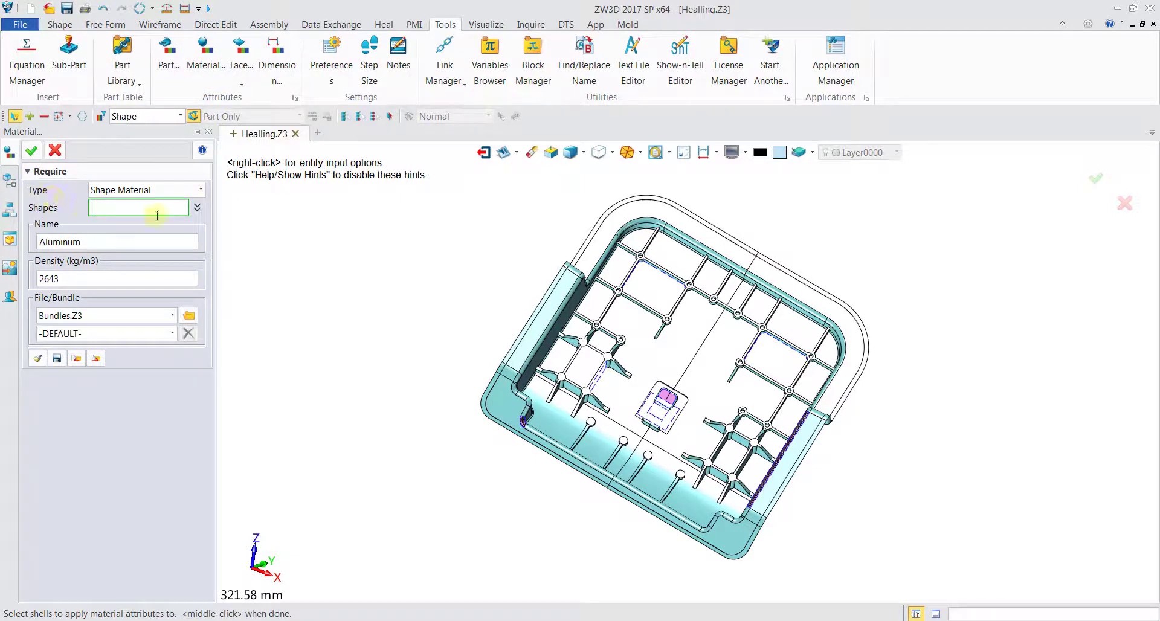
left_click(681, 283)
left_click(681, 282)
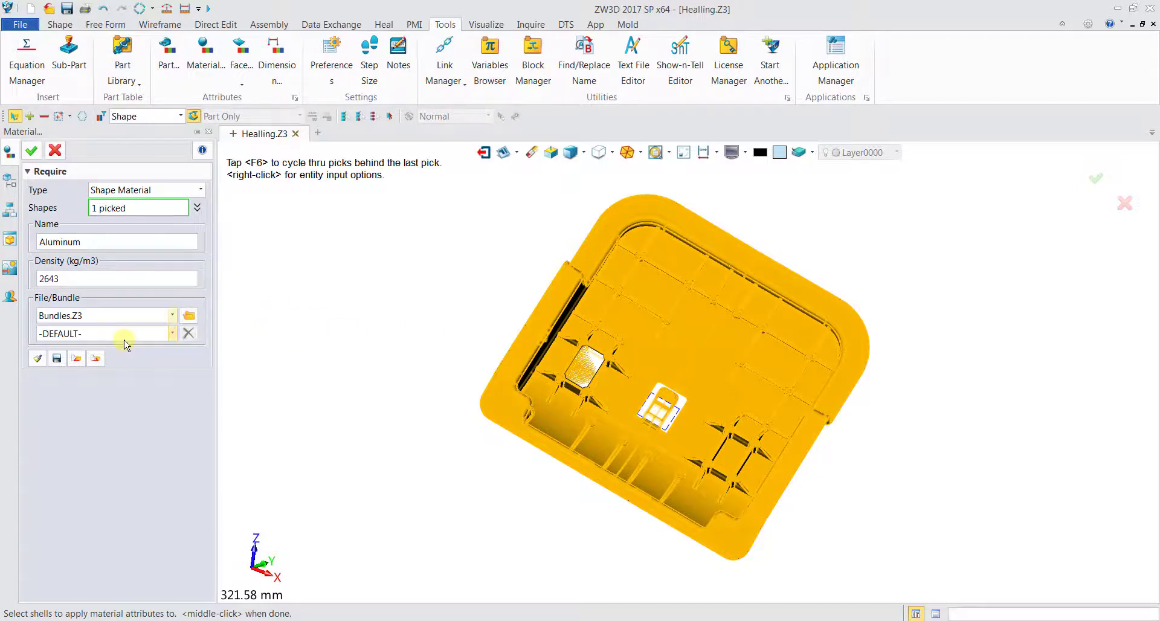
left_click(172, 334)
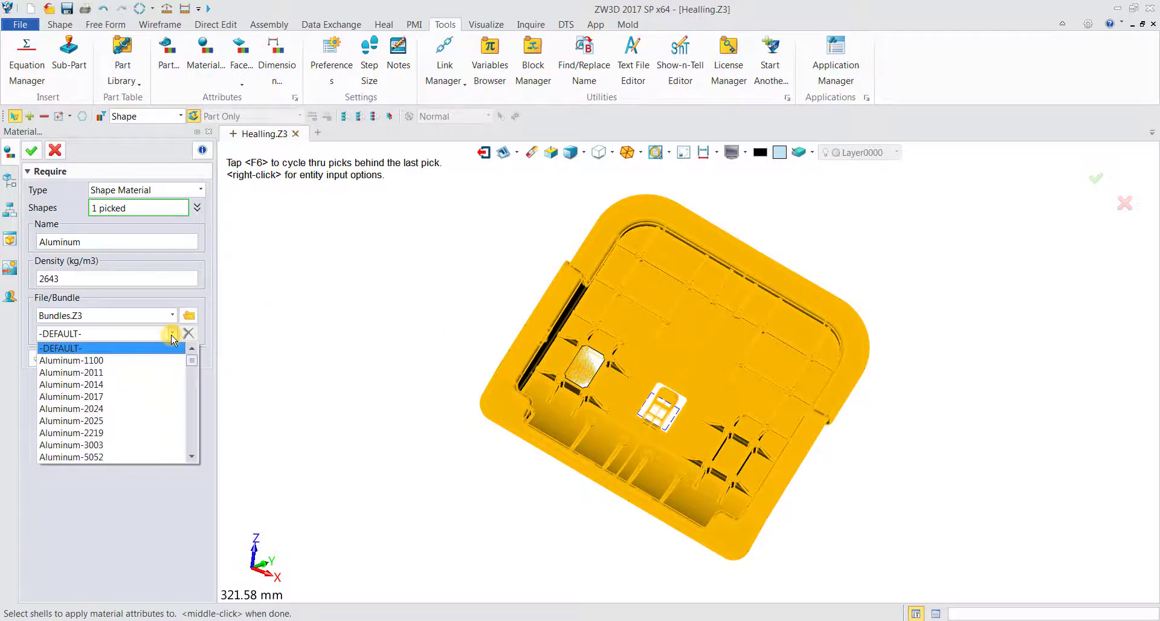
scroll(173, 374, "down", 2)
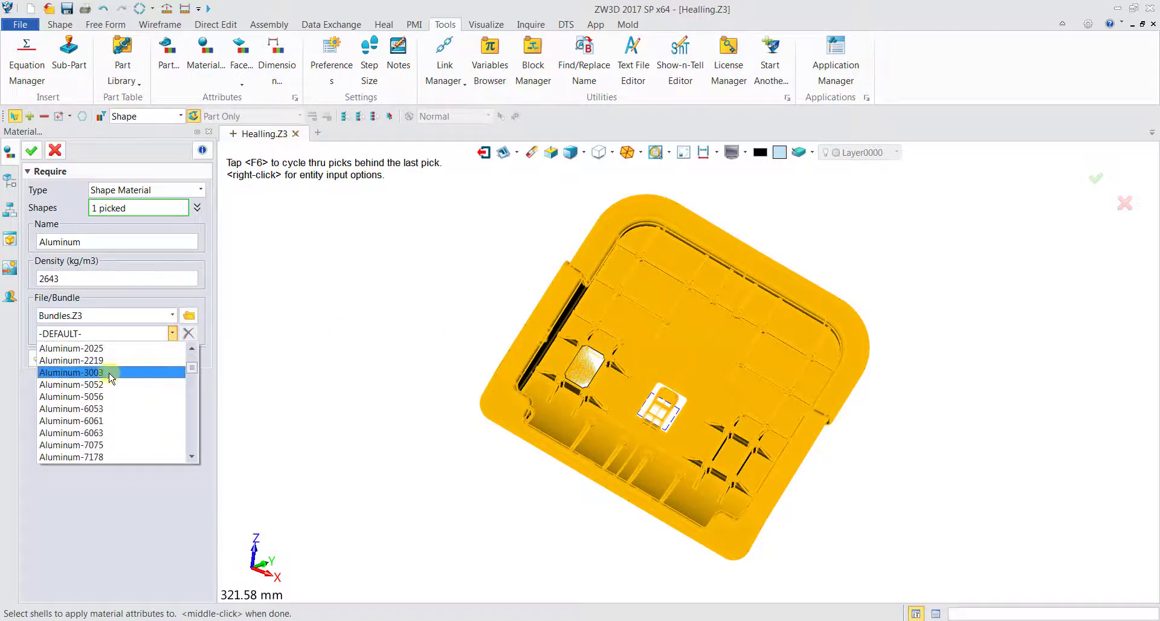
left_click(149, 421)
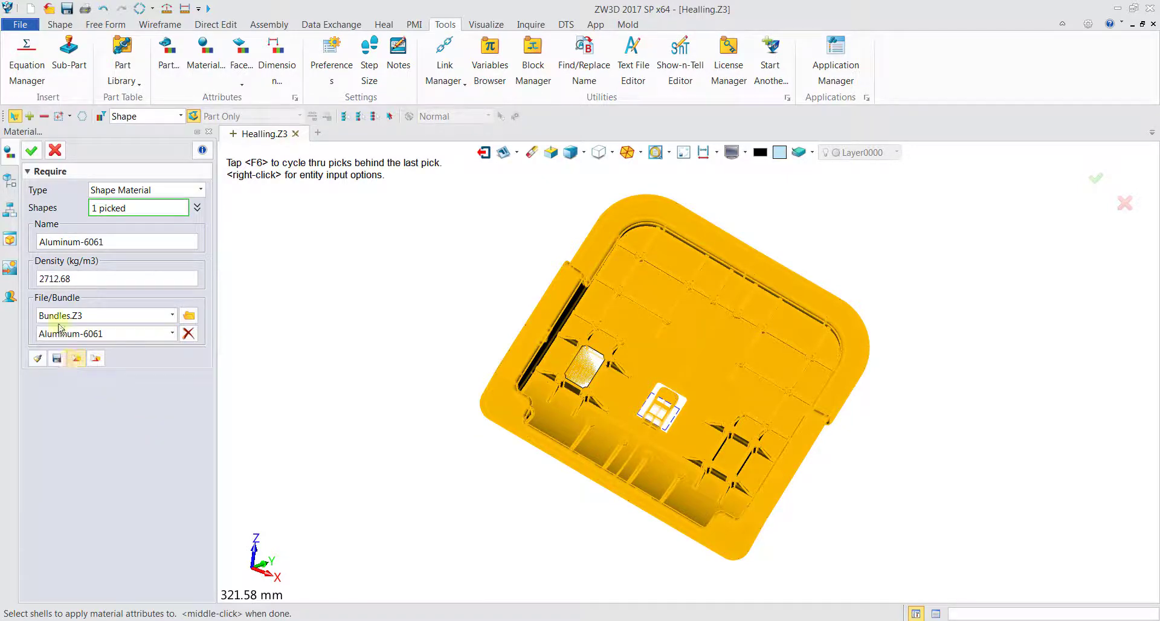
left_click(32, 151)
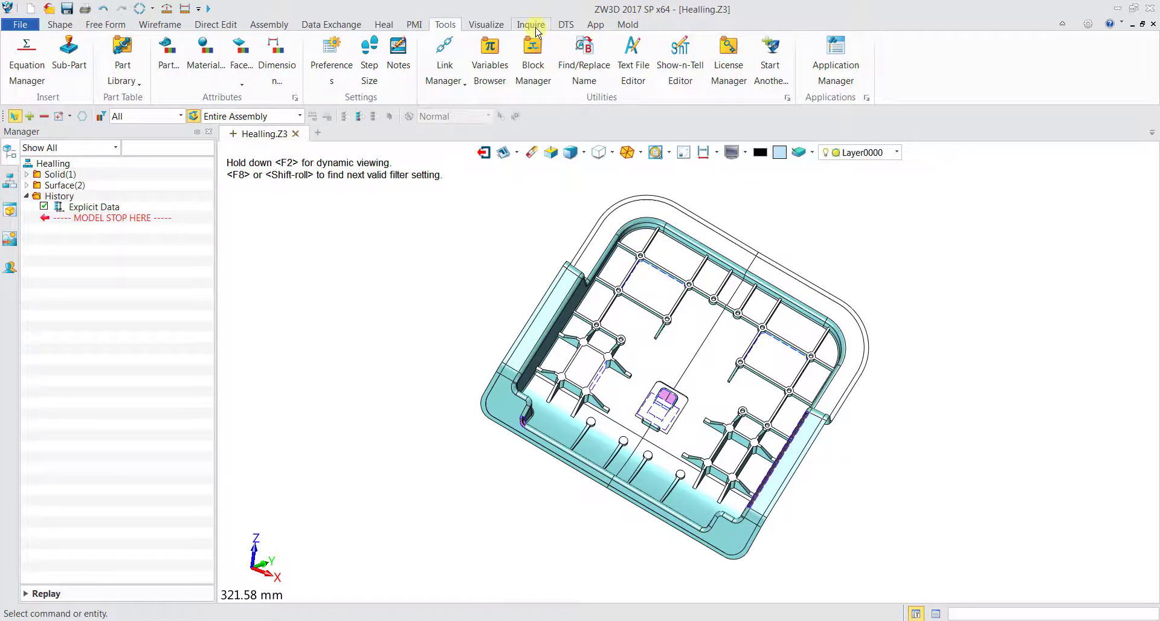
Evaluate the mass properties of the ribbed tray body and review its centroid and moments of inertia.
left_click(532, 25)
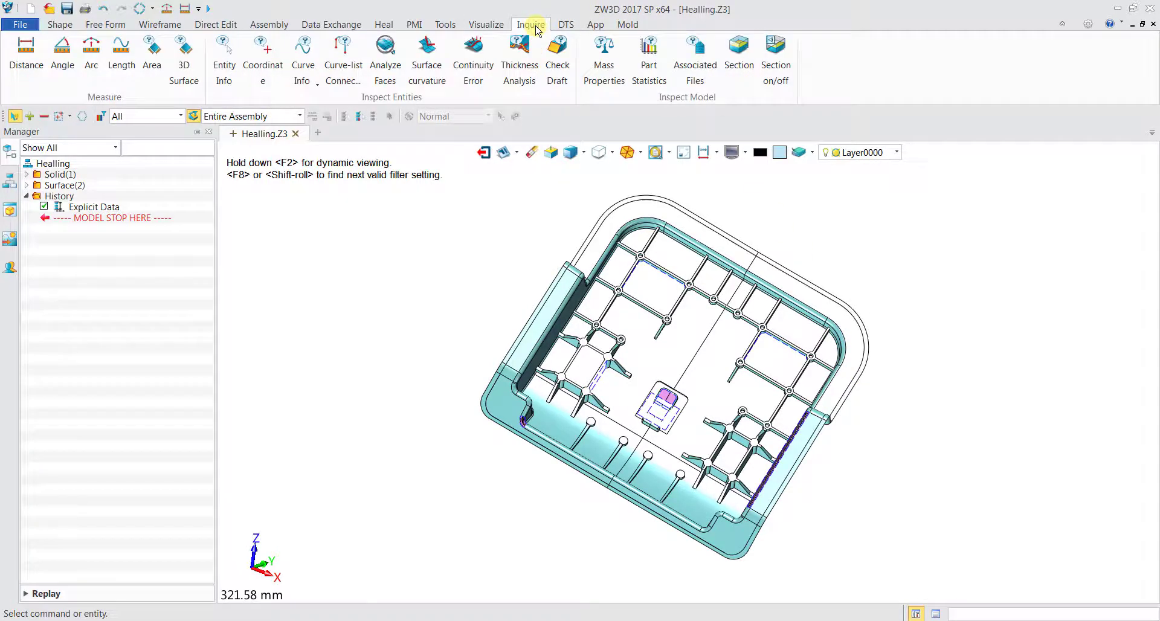
left_click(613, 73)
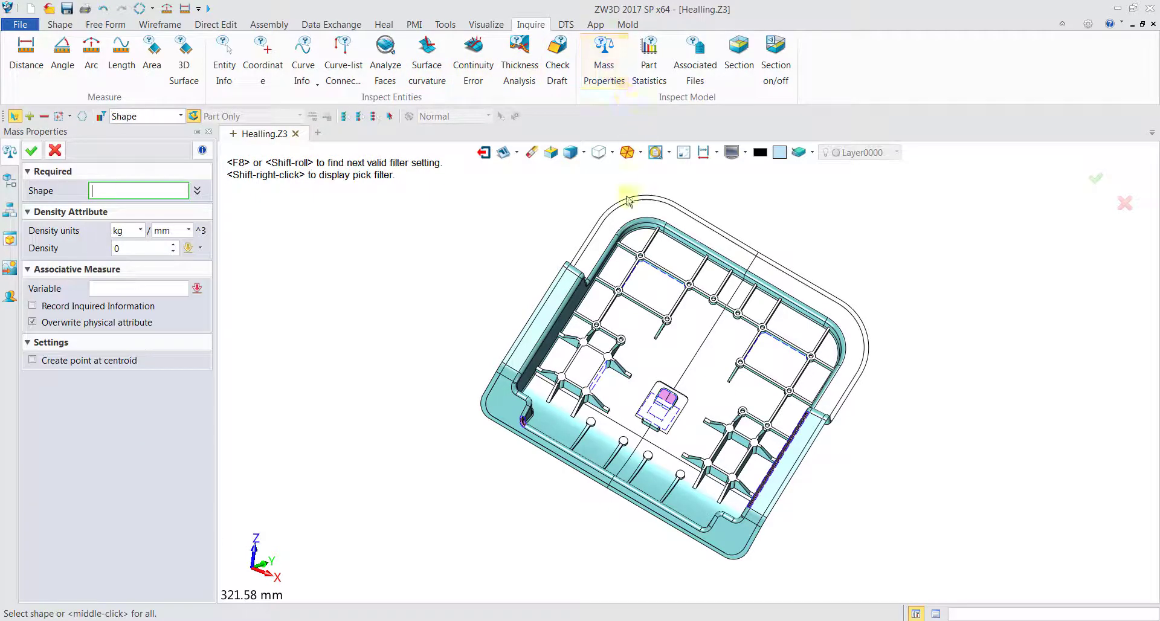
left_click(627, 296)
left_click(628, 297)
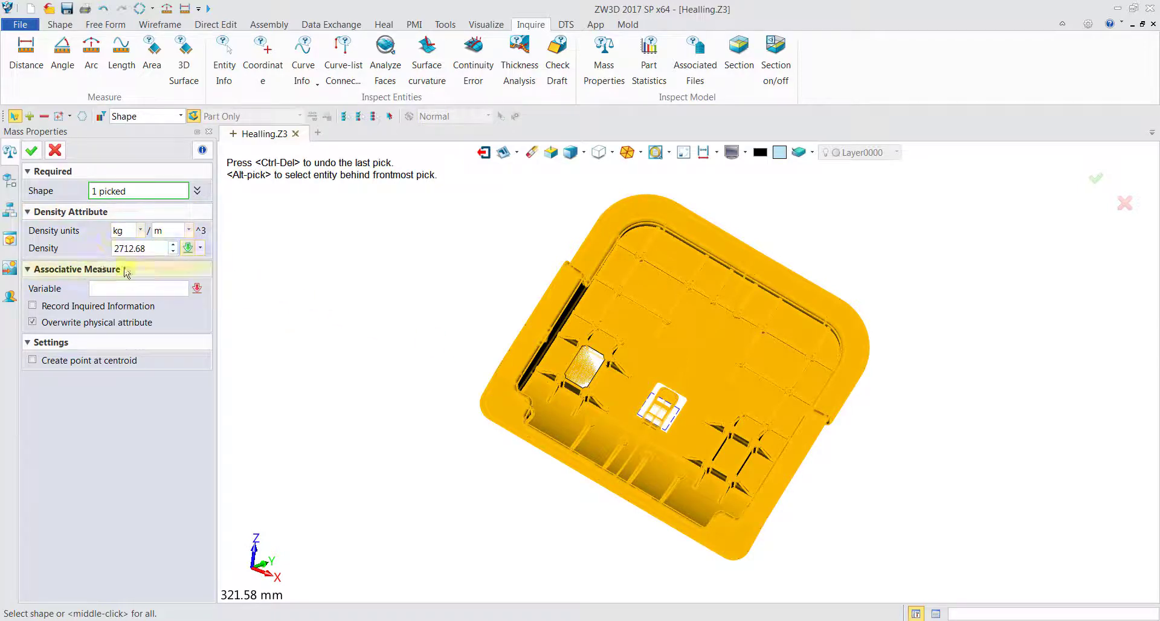
left_click(38, 153)
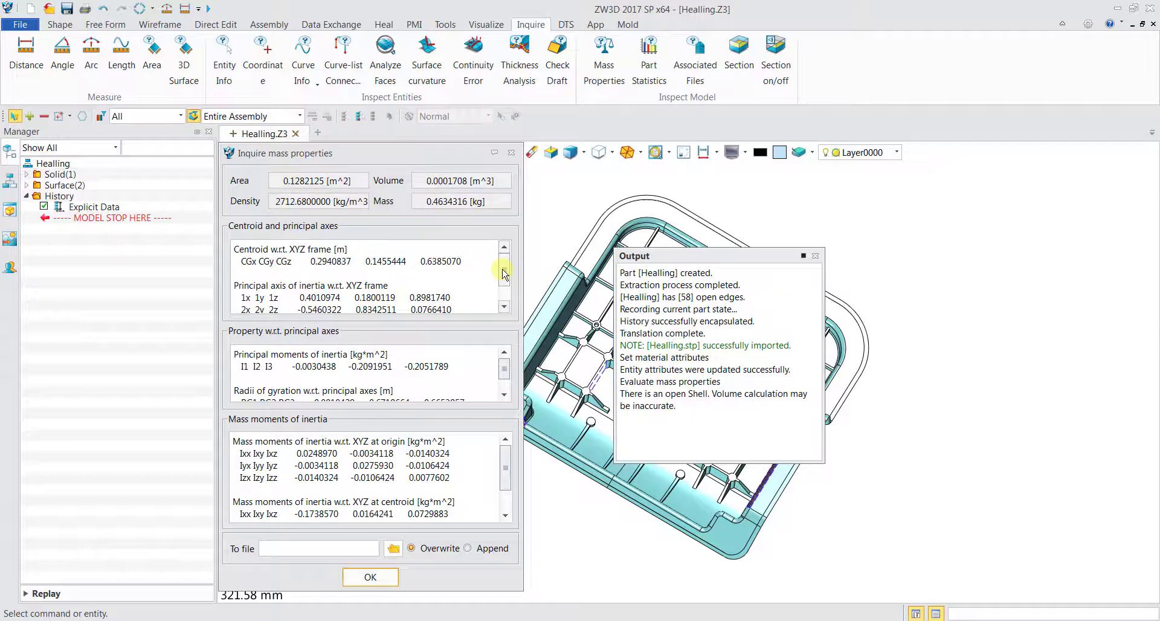
left_click_drag(505, 275, 505, 275)
left_click_drag(506, 454, 504, 464)
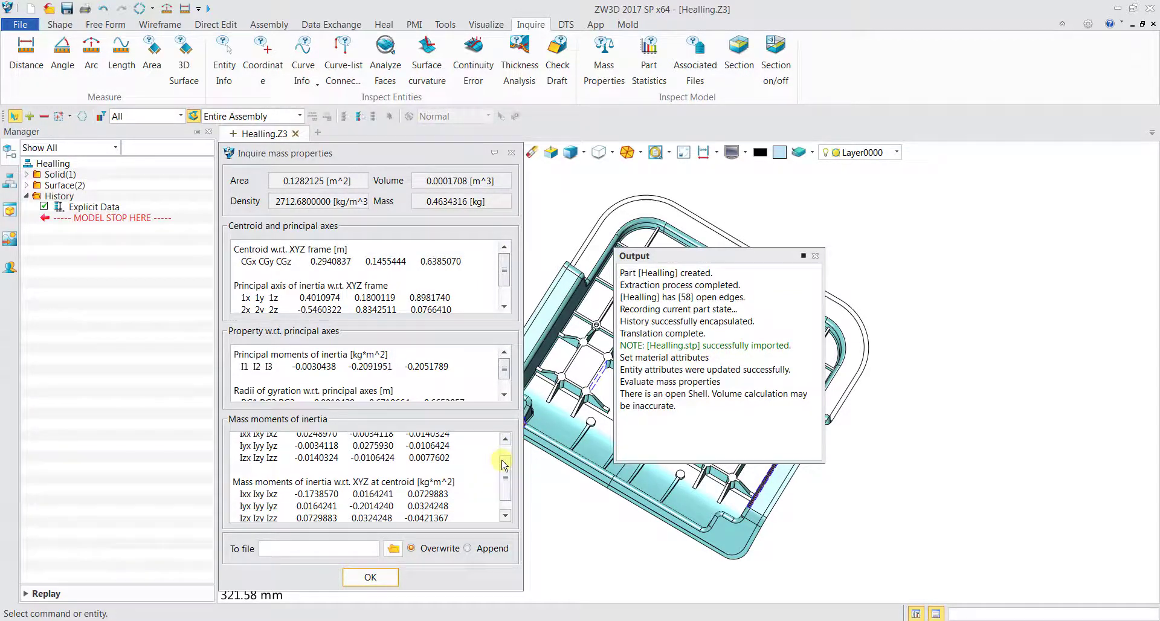
left_click(372, 579)
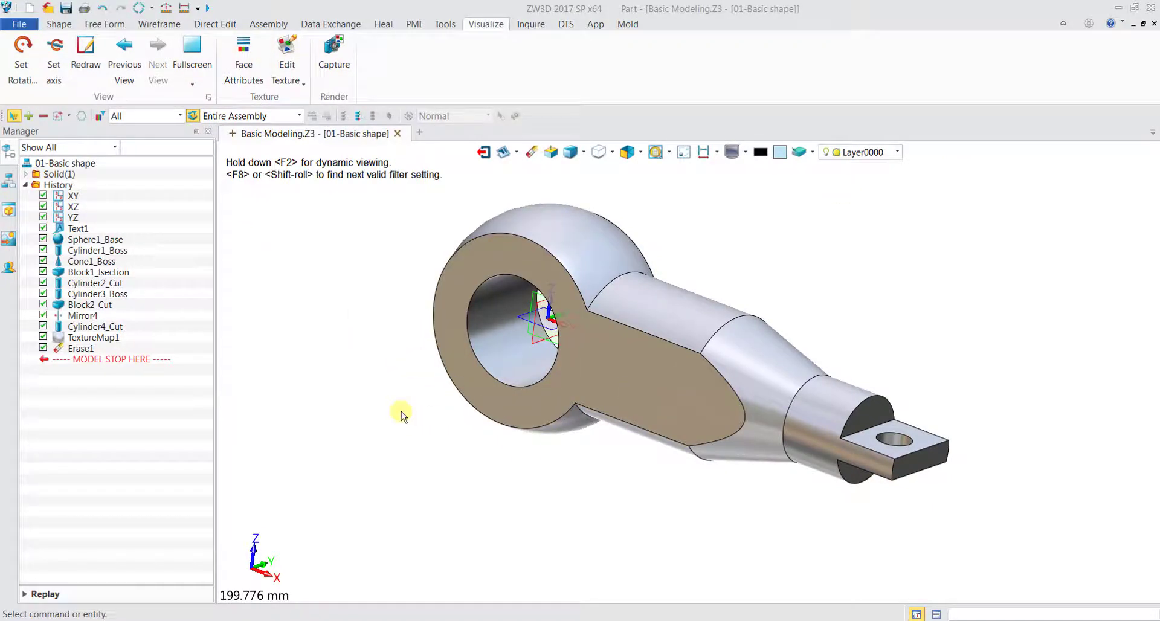
Start a thickness analysis on the 01-Basic shape part and browse the thickness on the ring's flat face in front view.
mouse_move(401, 416)
middle_mouse_down()
mouse_move(446, 417)
mouse_move(448, 427)
mouse_move(418, 407)
middle_mouse_up()
scroll(546, 320, "up", 4)
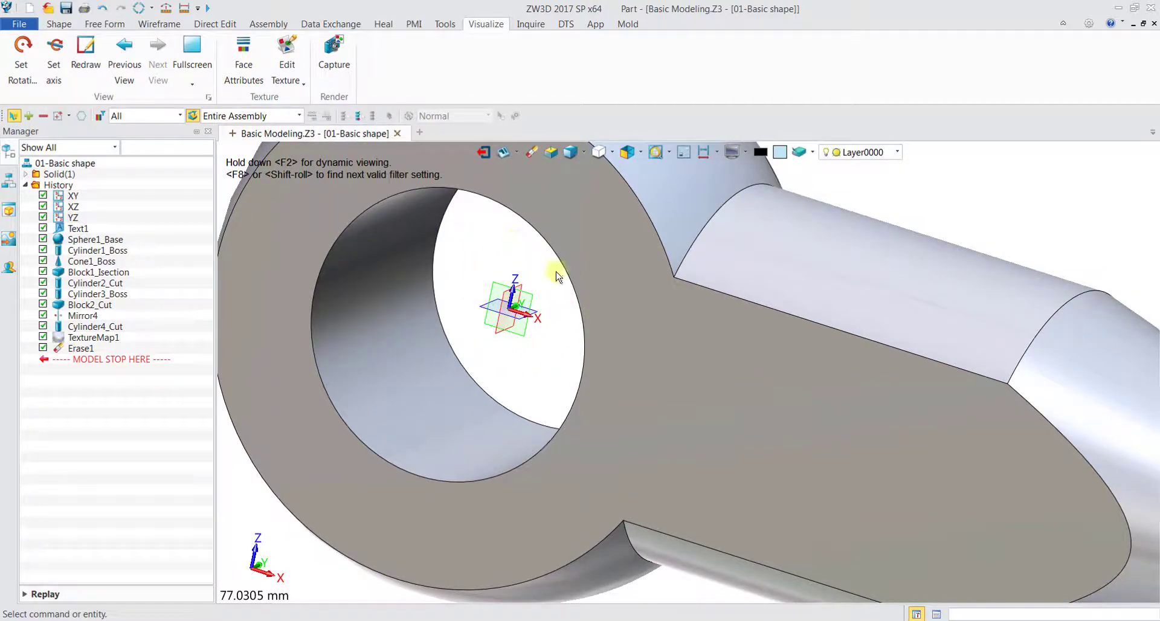
scroll(524, 307, "down", 5)
scroll(523, 307, "up", 2)
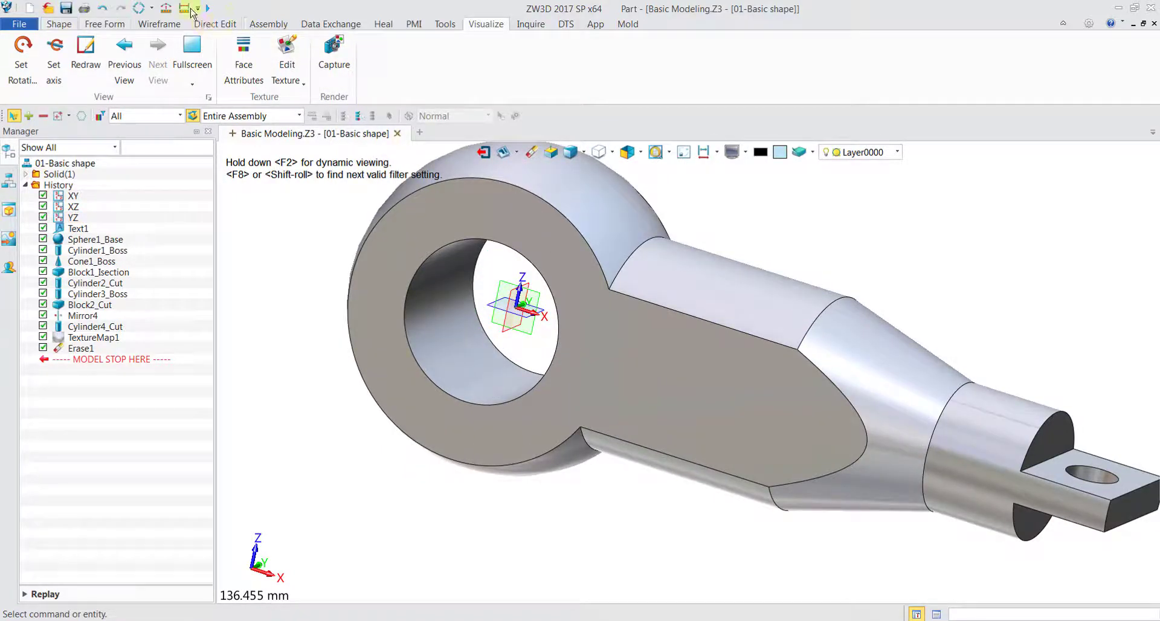
left_click(63, 30)
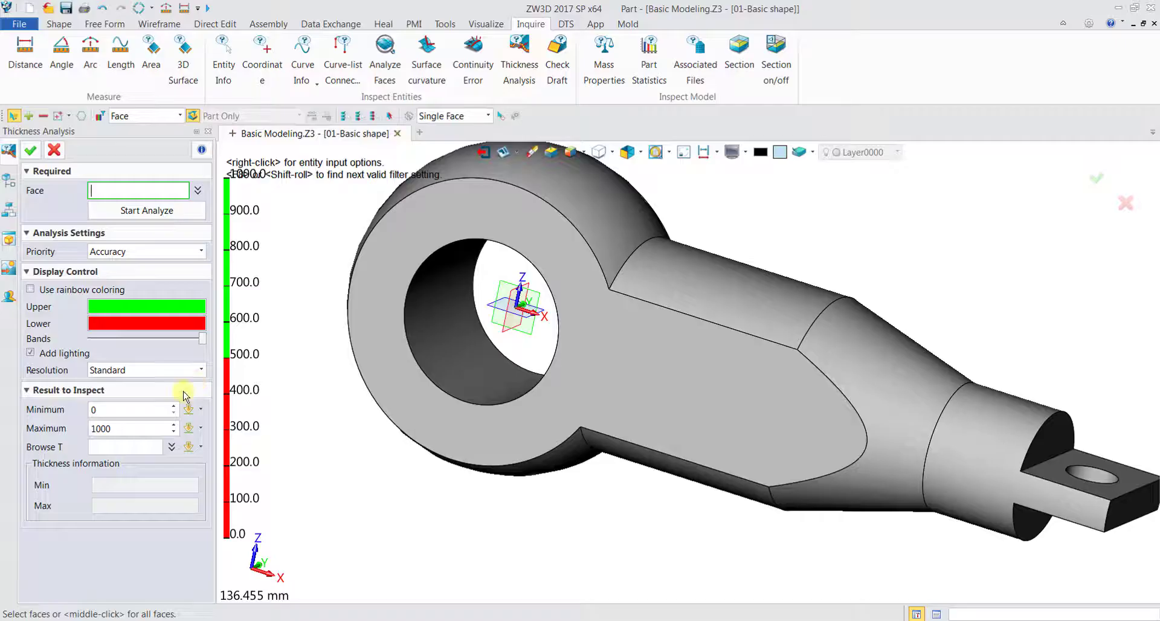
left_click(130, 448)
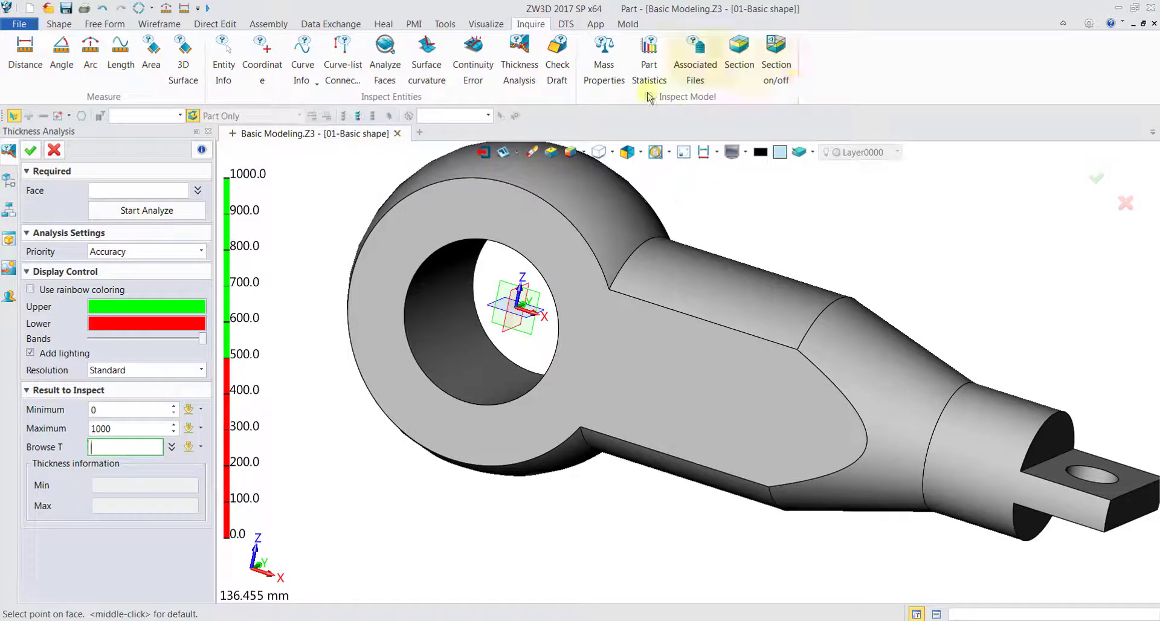
left_click(629, 154)
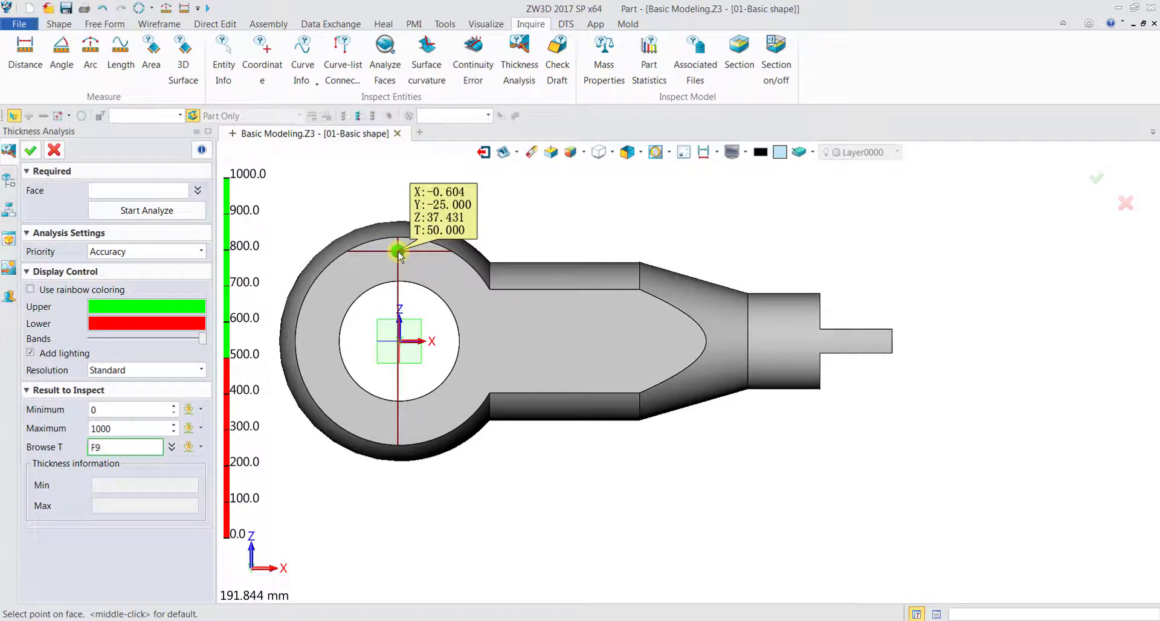
Probe the thickness at several points on the ring's flat front face from different viewing angles.
right_click_drag(397, 253, 367, 268)
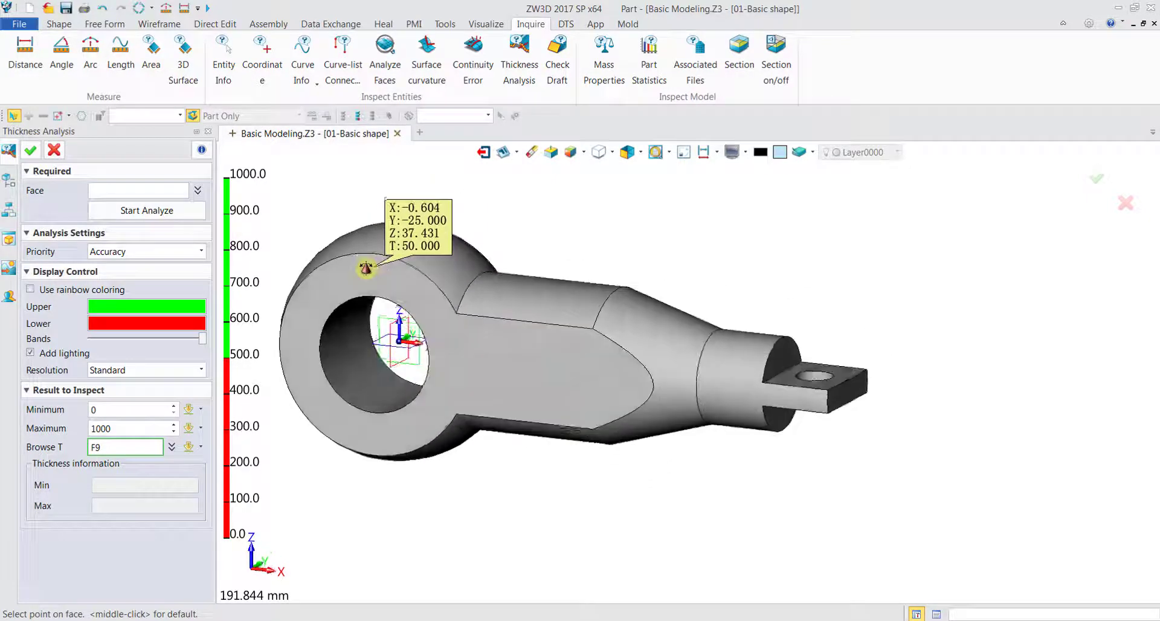
scroll(390, 331, "up", 4)
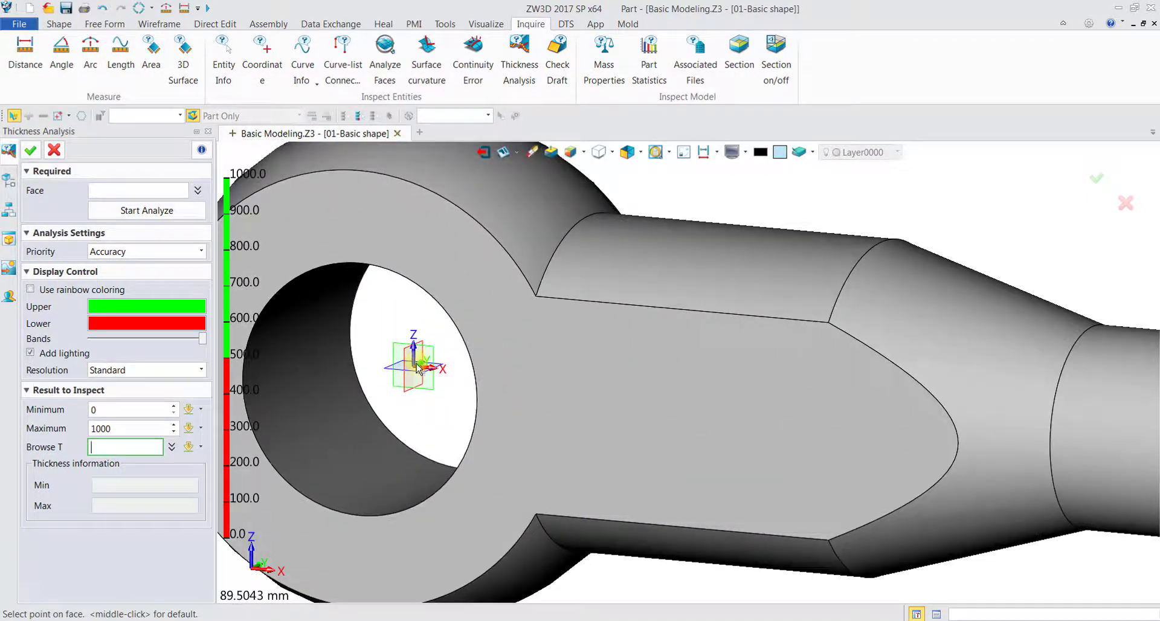
scroll(426, 360, "up", 2)
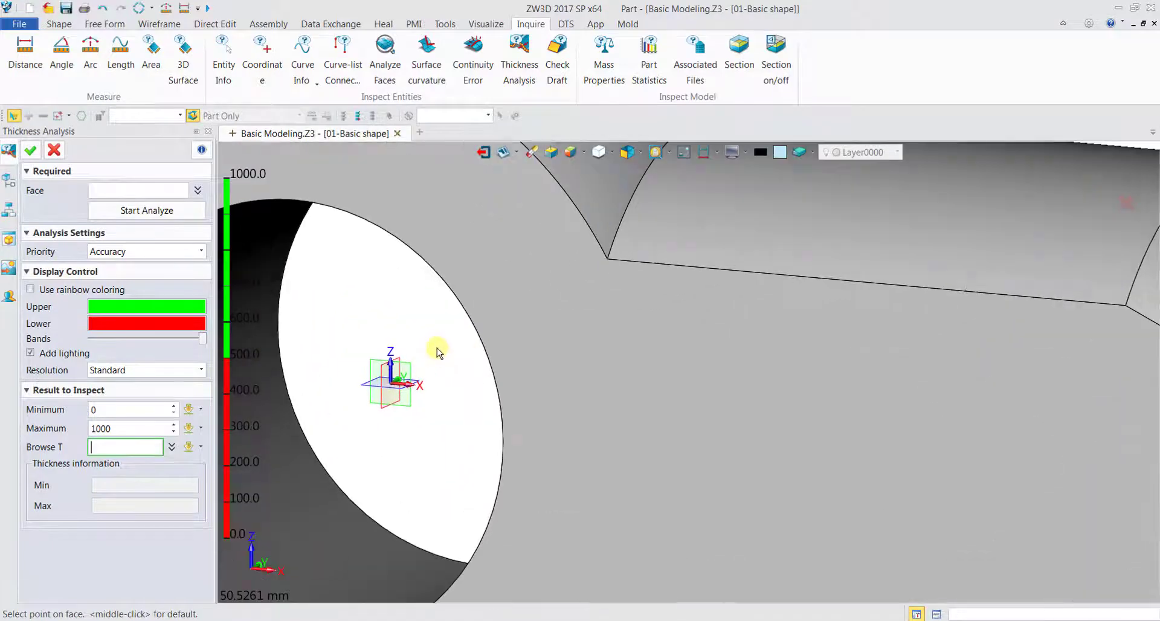
scroll(425, 363, "down", 2)
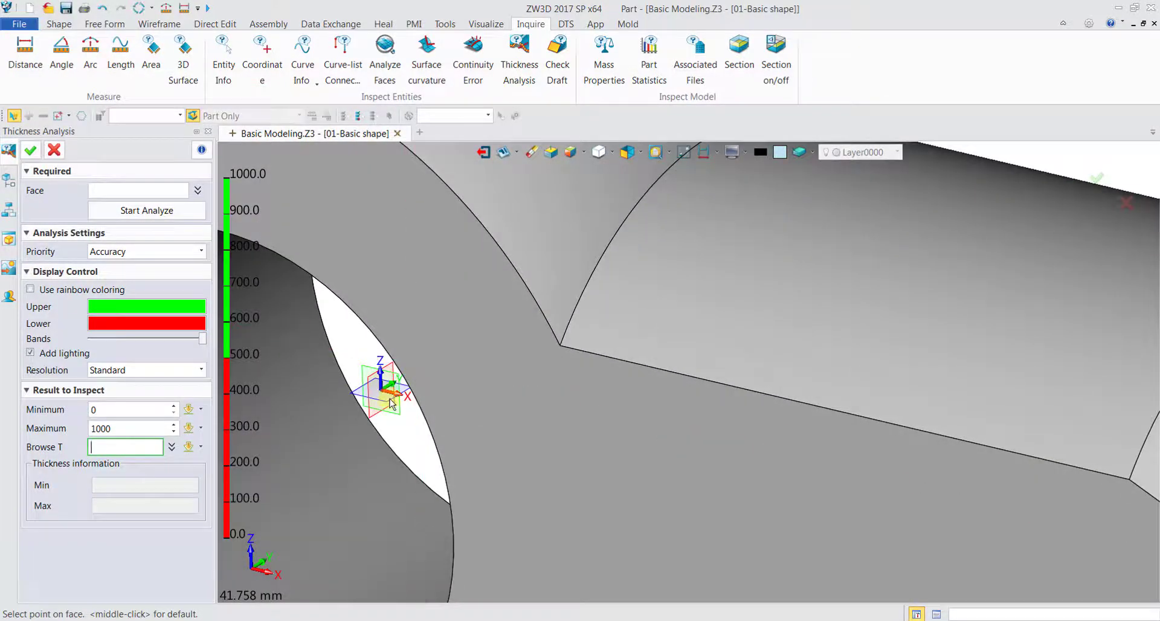
scroll(378, 350, "down", 2)
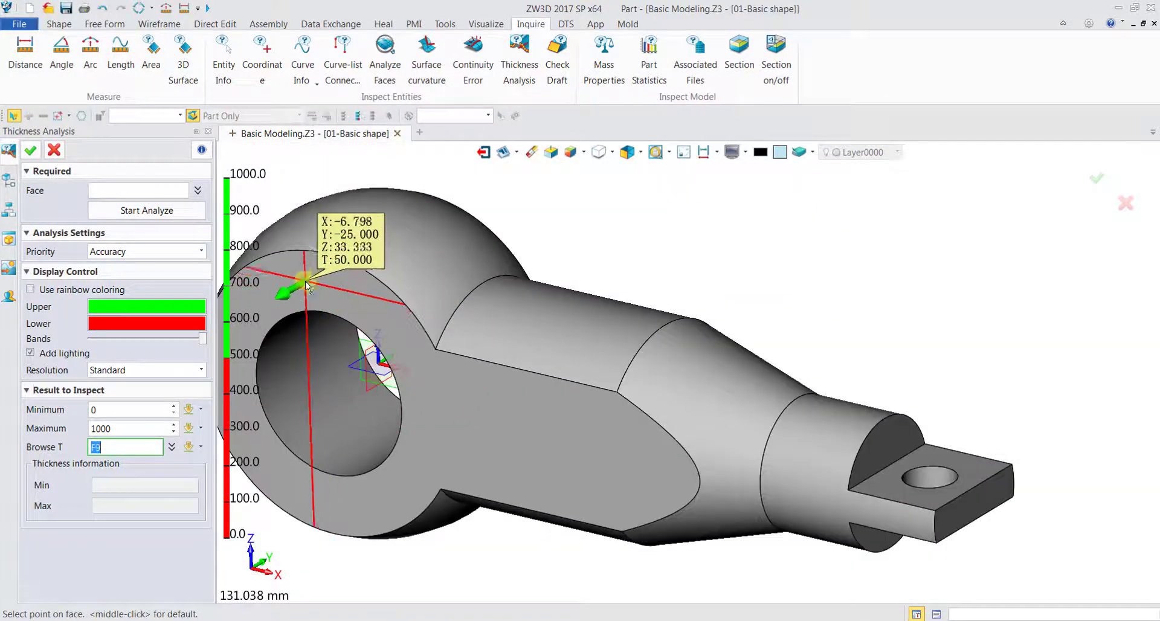
right_click_drag(380, 295, 383, 242)
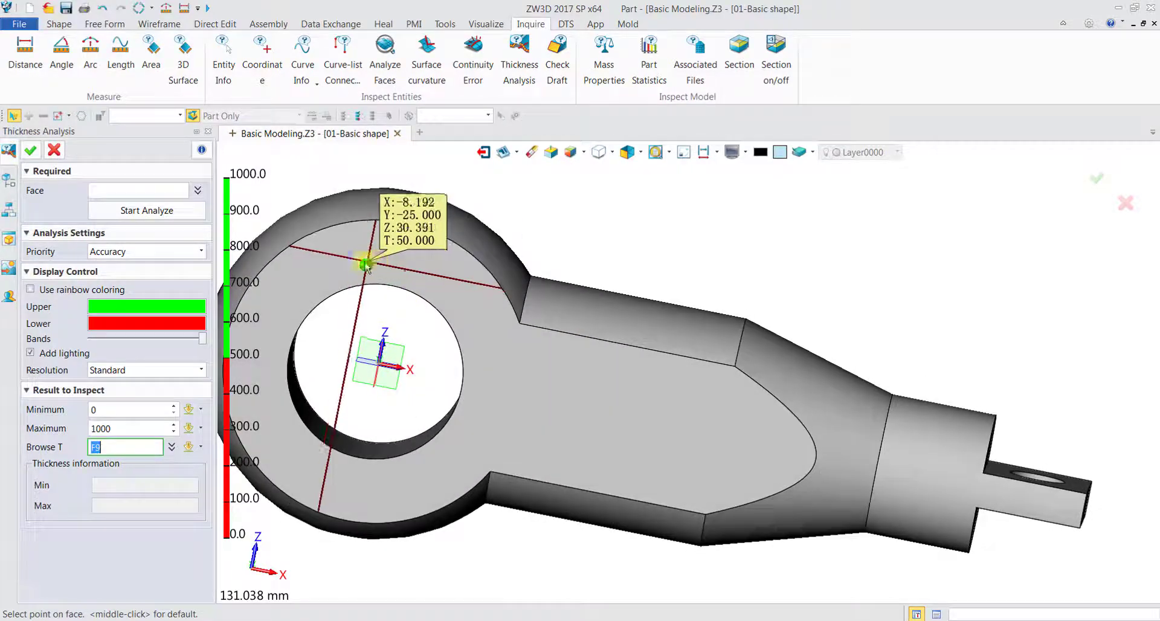
left_click(627, 155)
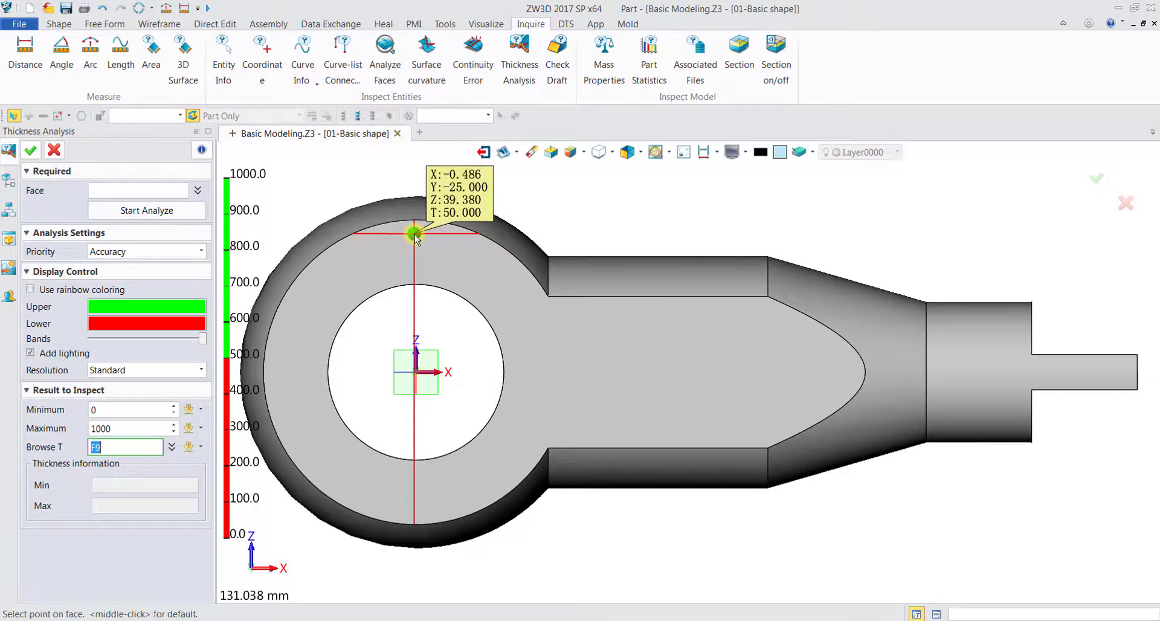
Probe the thickness on the ring's spherical outer surface, including near its centre in left view.
right_click_drag(415, 237, 411, 397)
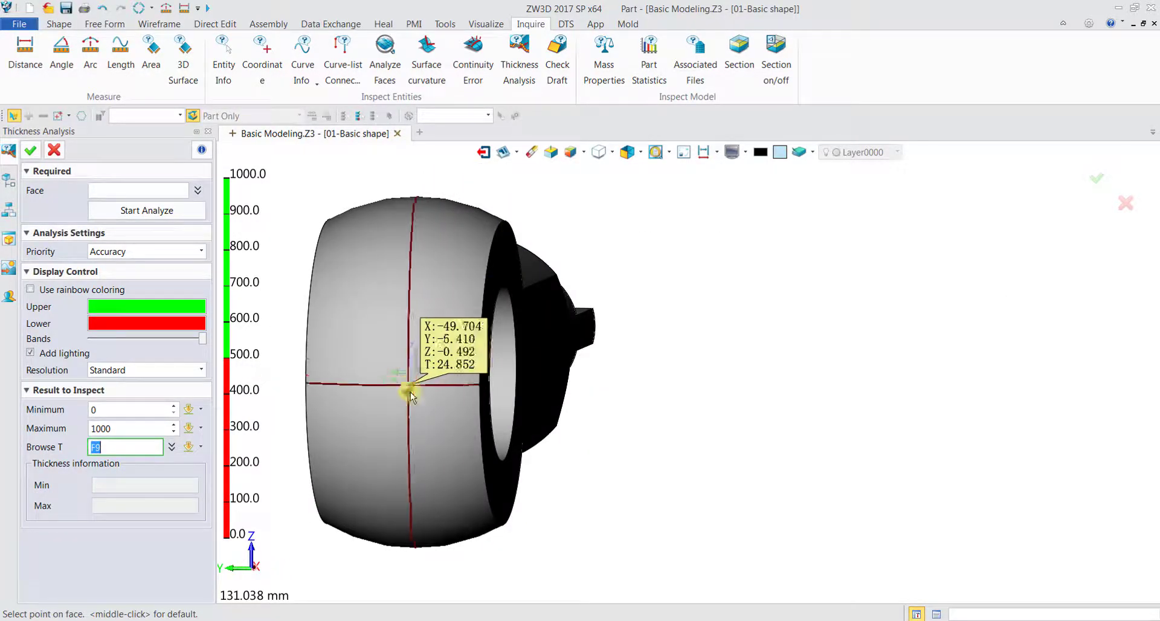
left_click(640, 153)
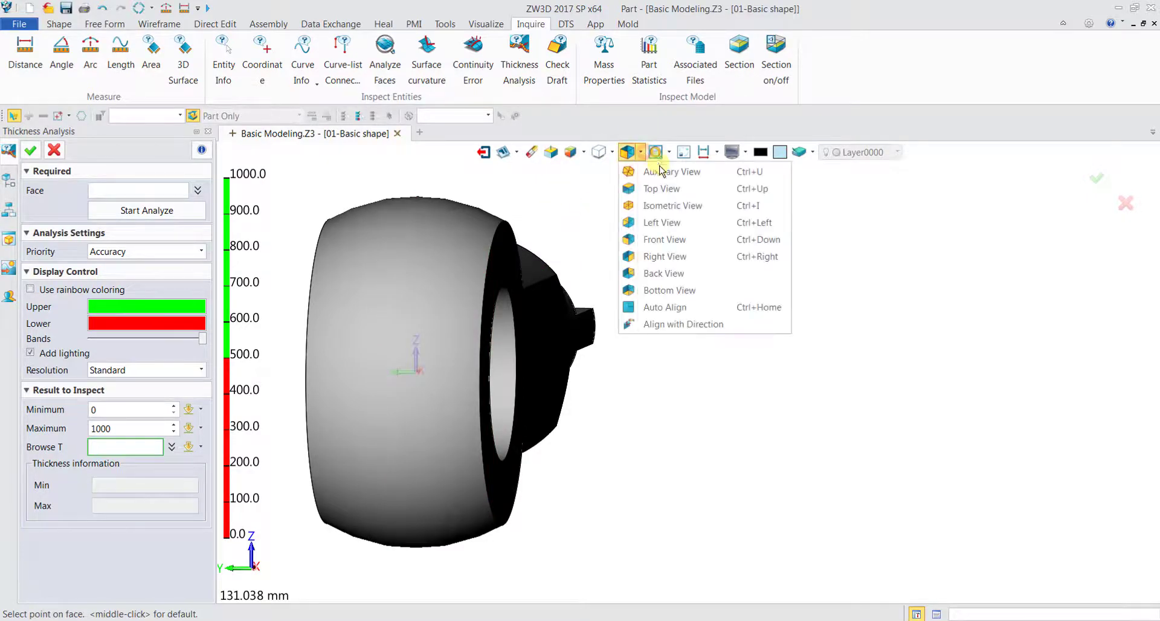
left_click(661, 241)
left_click(640, 152)
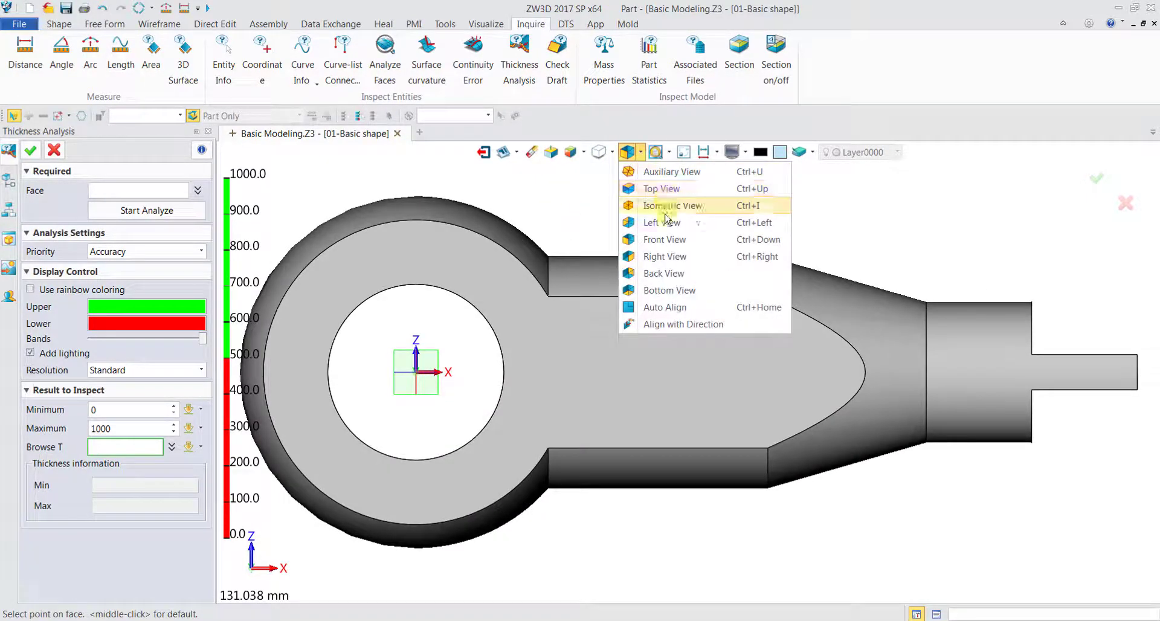
left_click(665, 222)
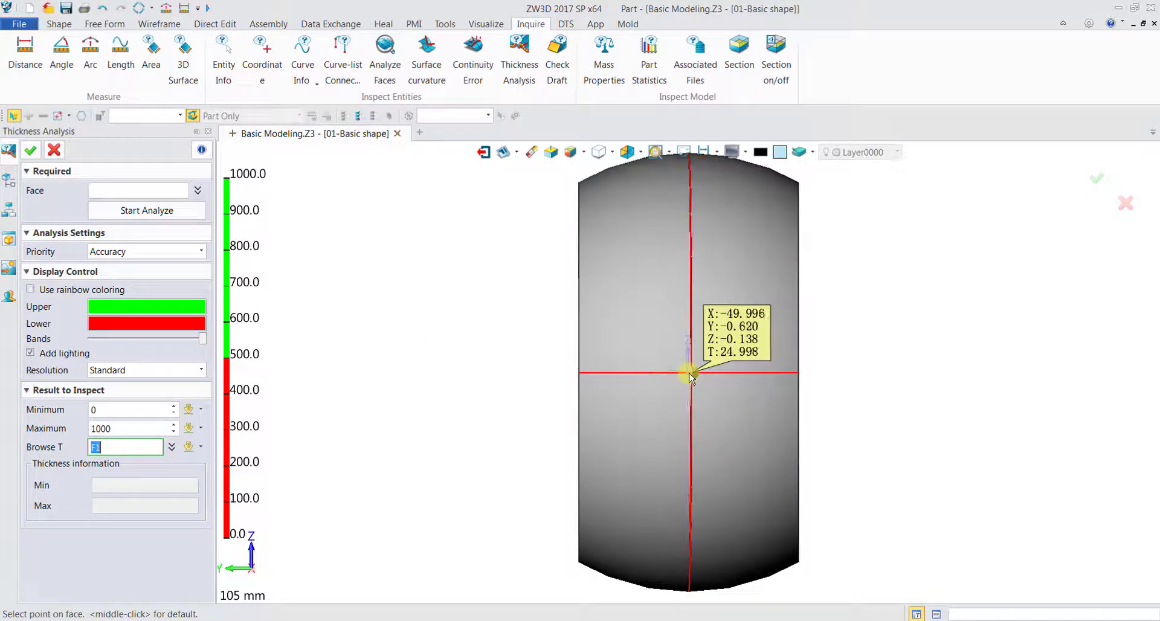
left_click(692, 371)
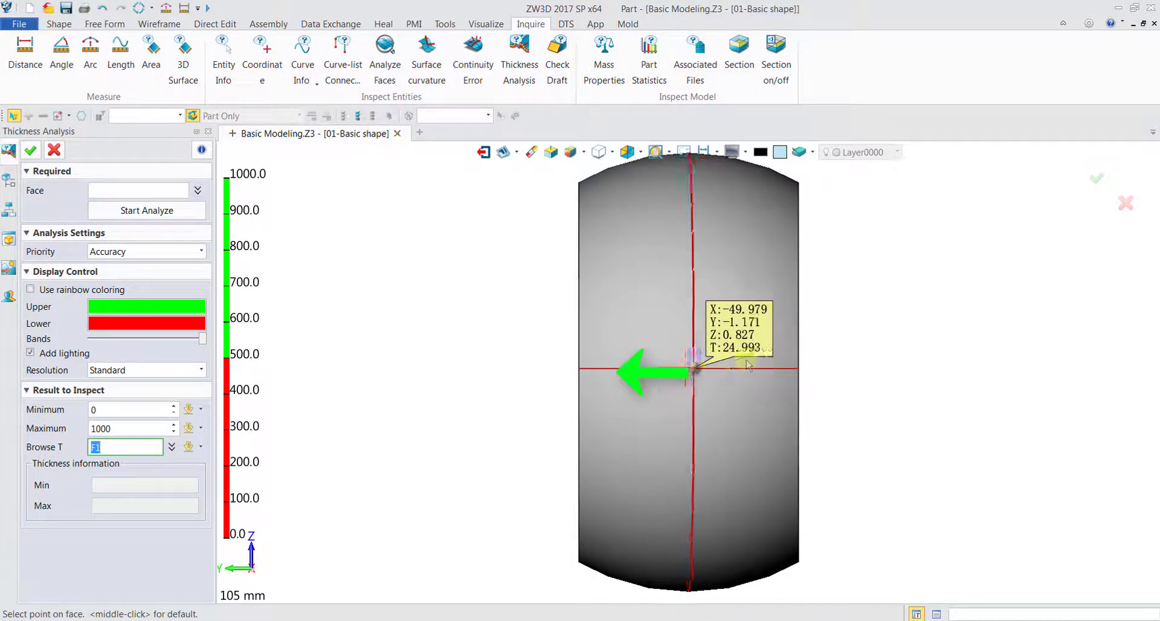
key("Left")
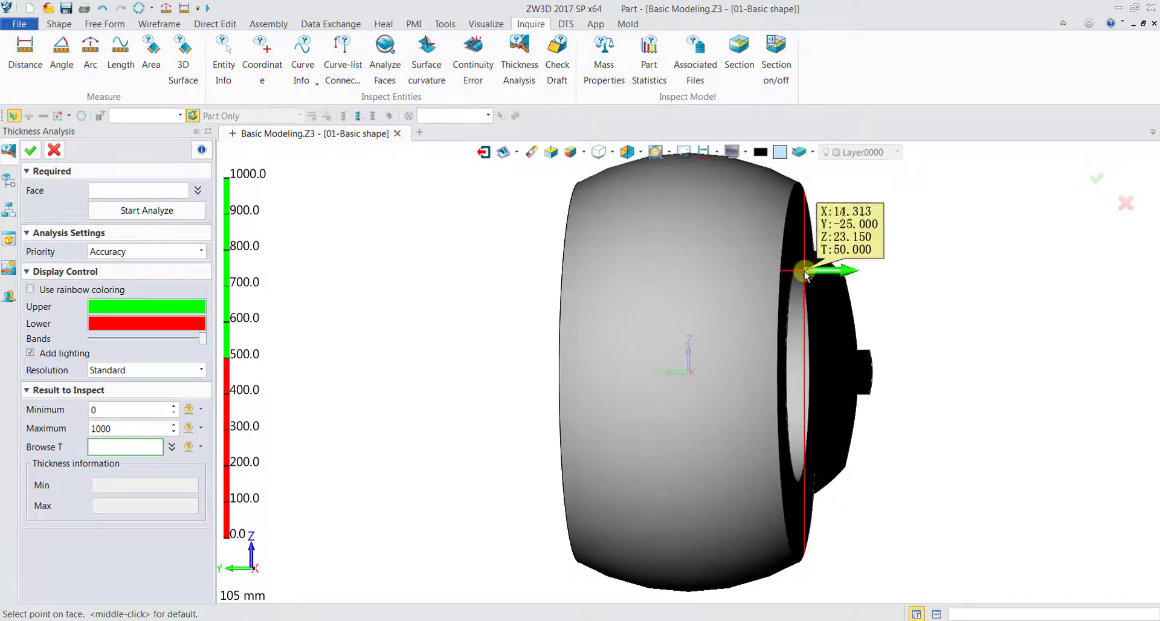
Probe the thickness on the ring's flat face and rounded rim in side and front views, then close the thickness analysis.
left_click(794, 238)
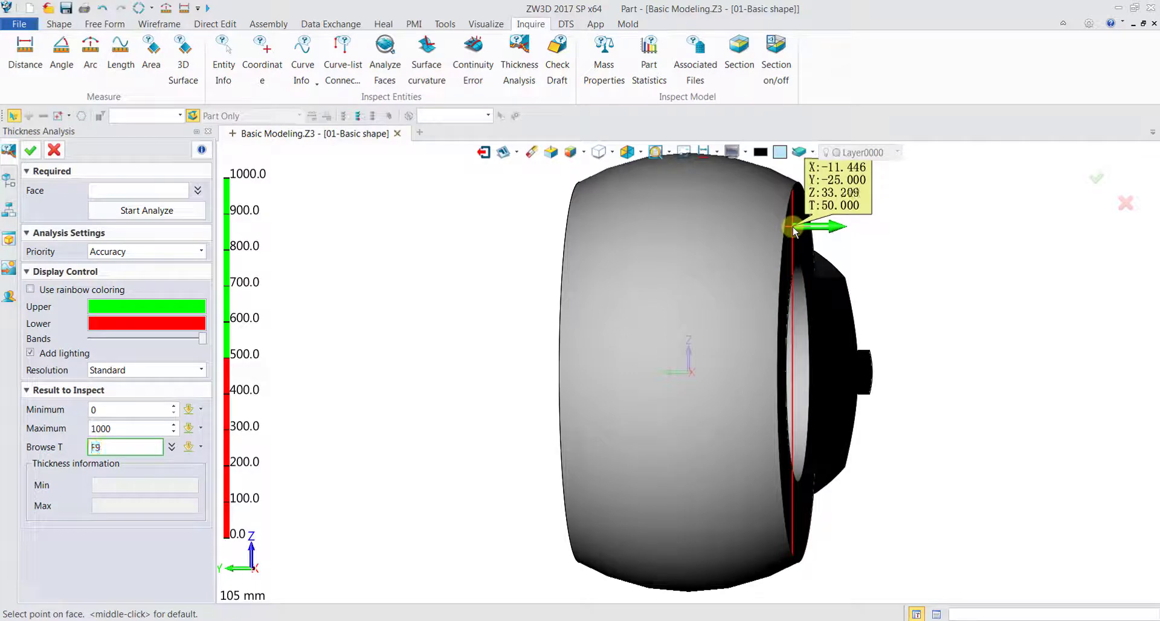
key("ctrl+f")
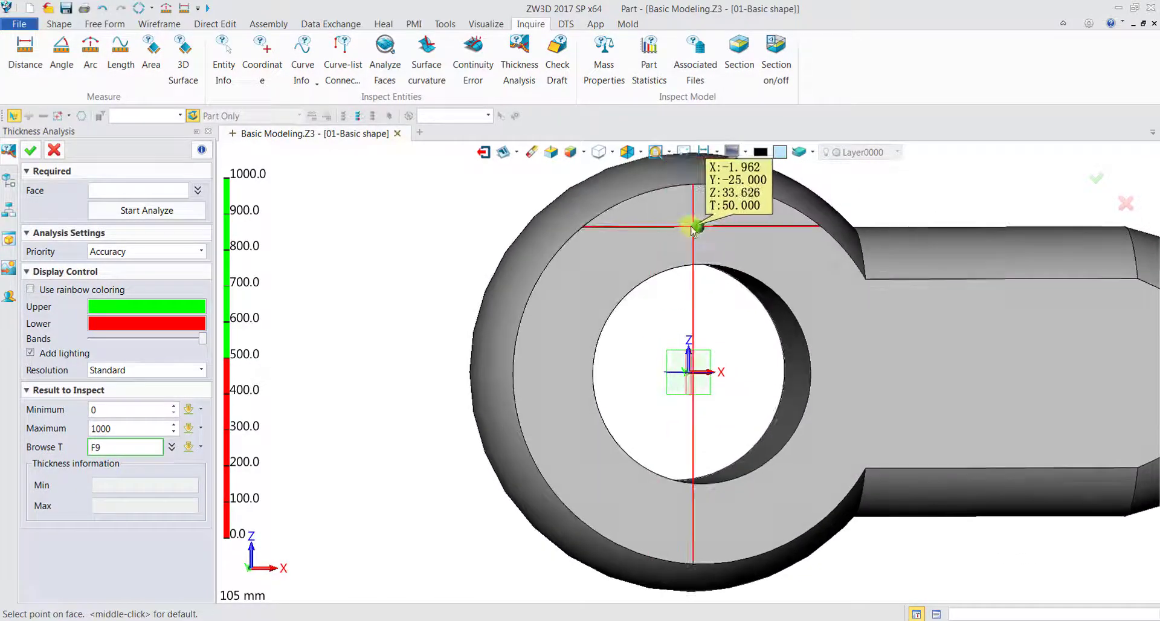
scroll(414, 266, "down", 1)
left_click(640, 152)
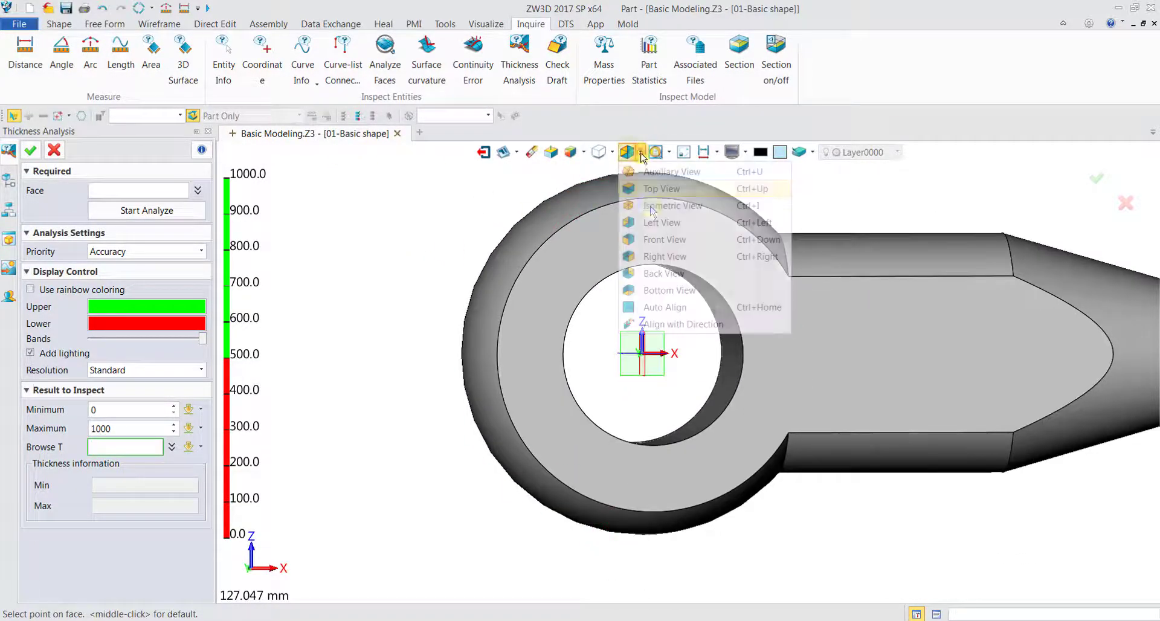
left_click(659, 240)
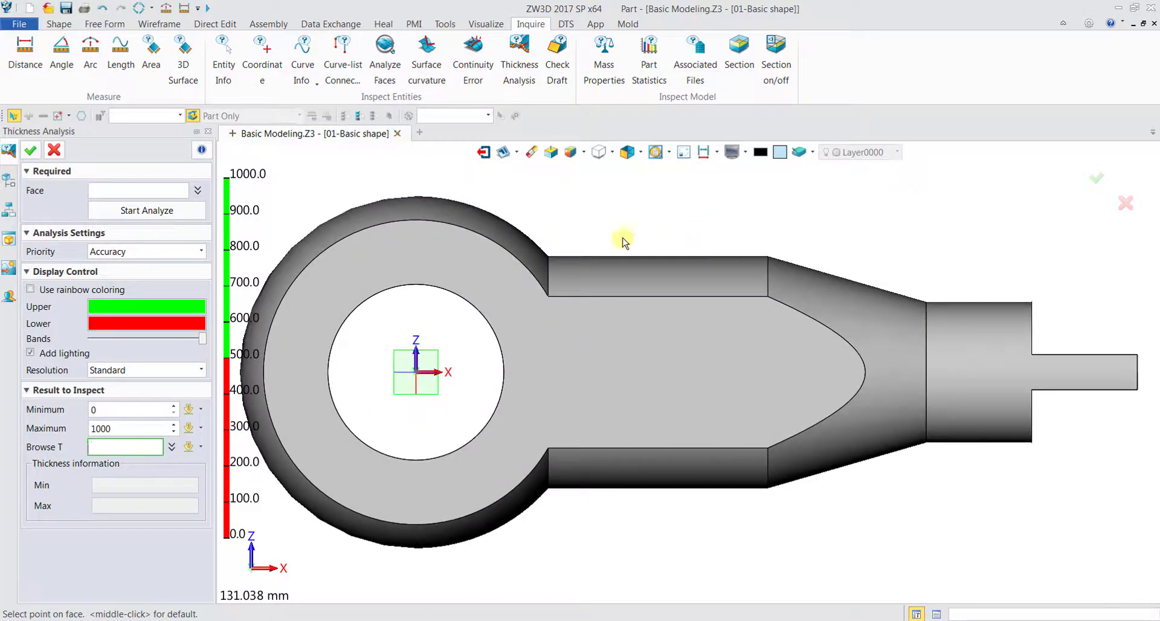
scroll(524, 228, "down", 2)
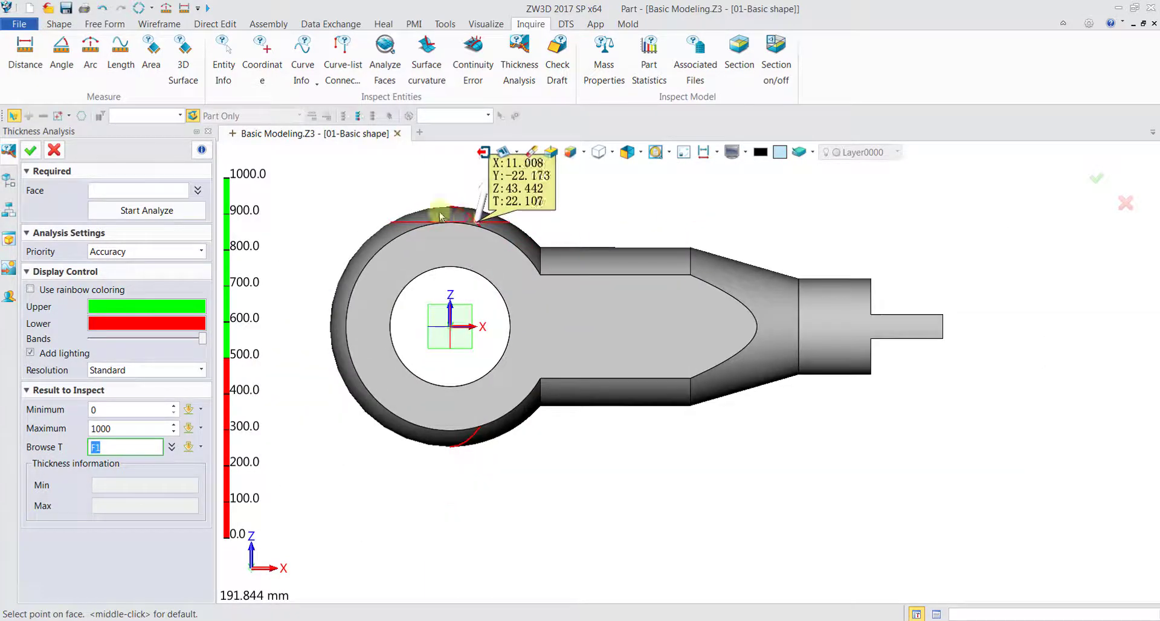
left_click(55, 151)
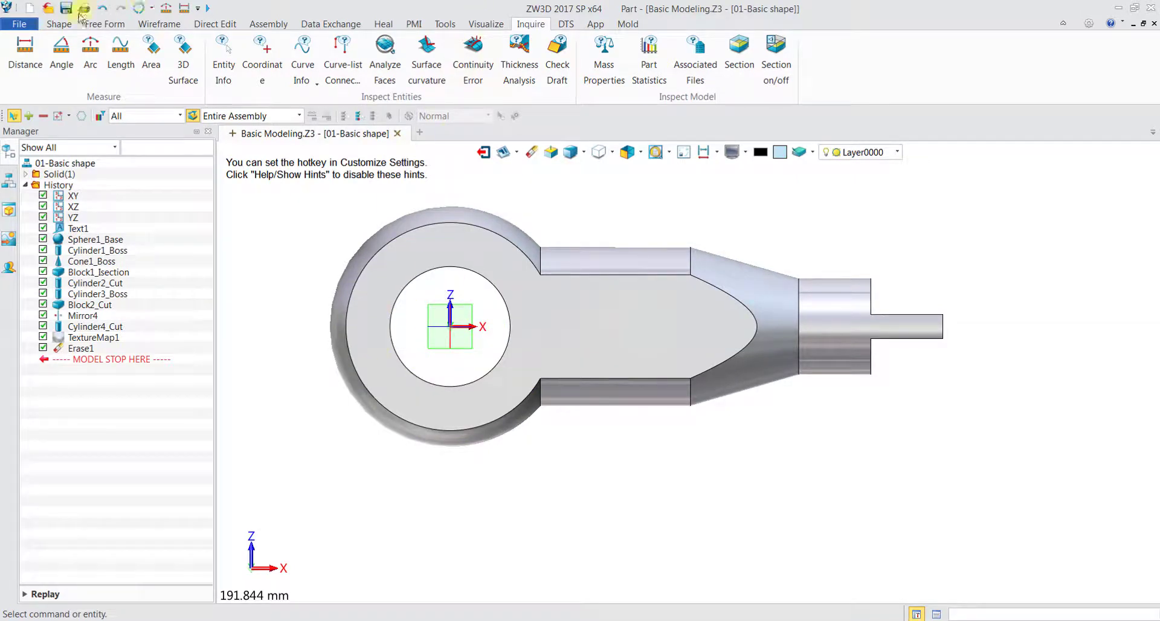
Select the whole part, including its datum planes, for a directional Move along the X axis.
left_click(59, 20)
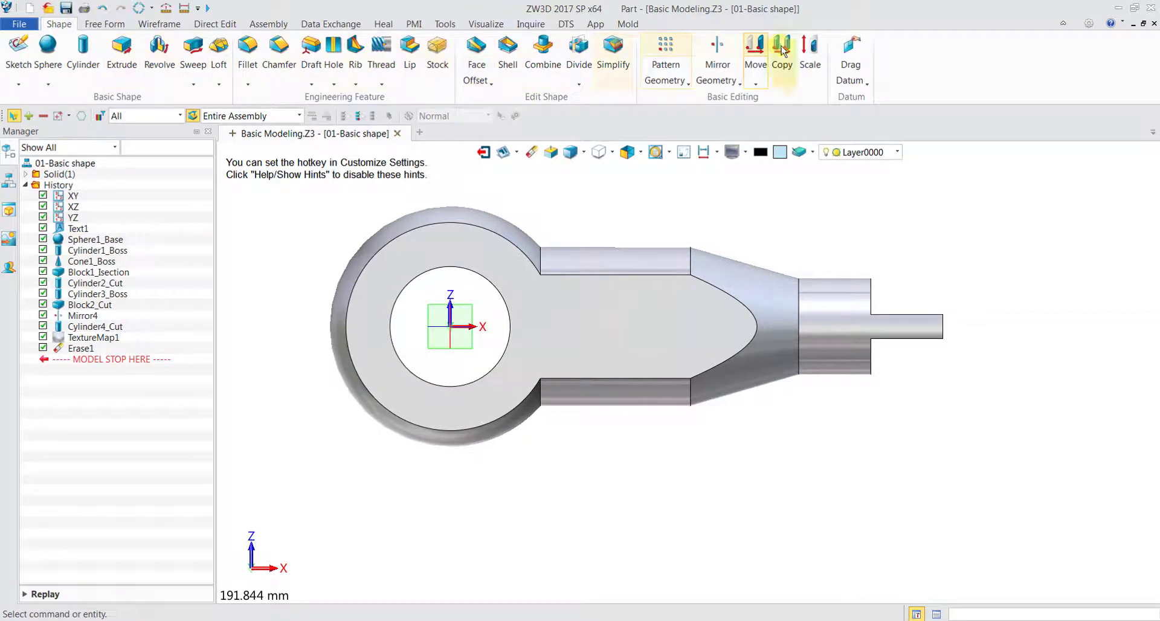
left_click(755, 49)
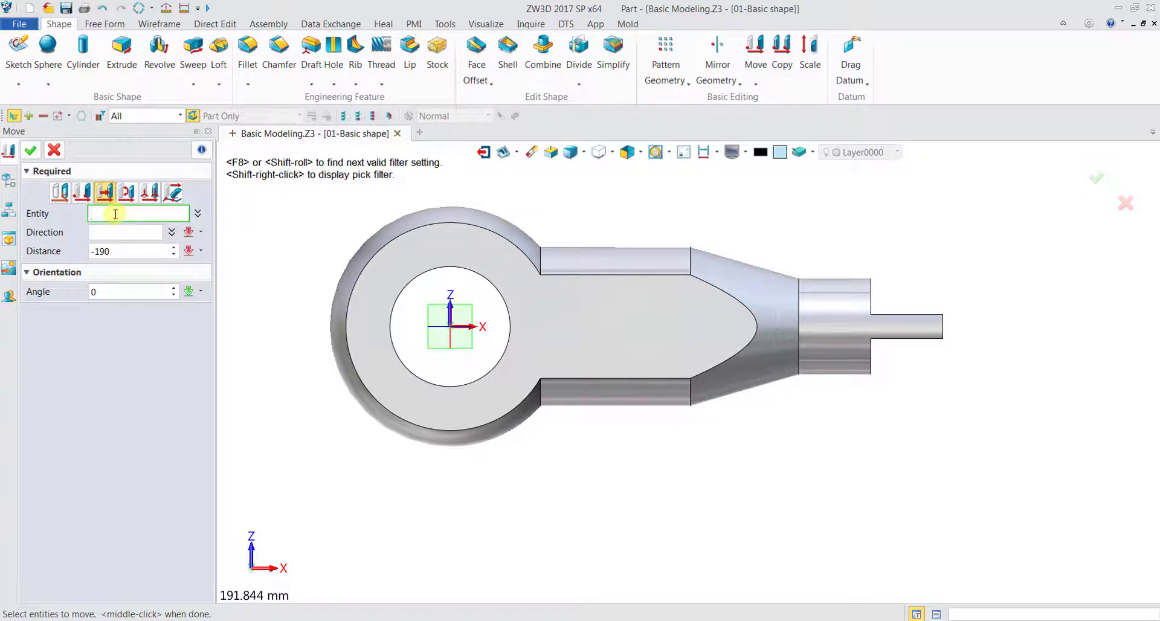
left_click_drag(320, 180, 1046, 498)
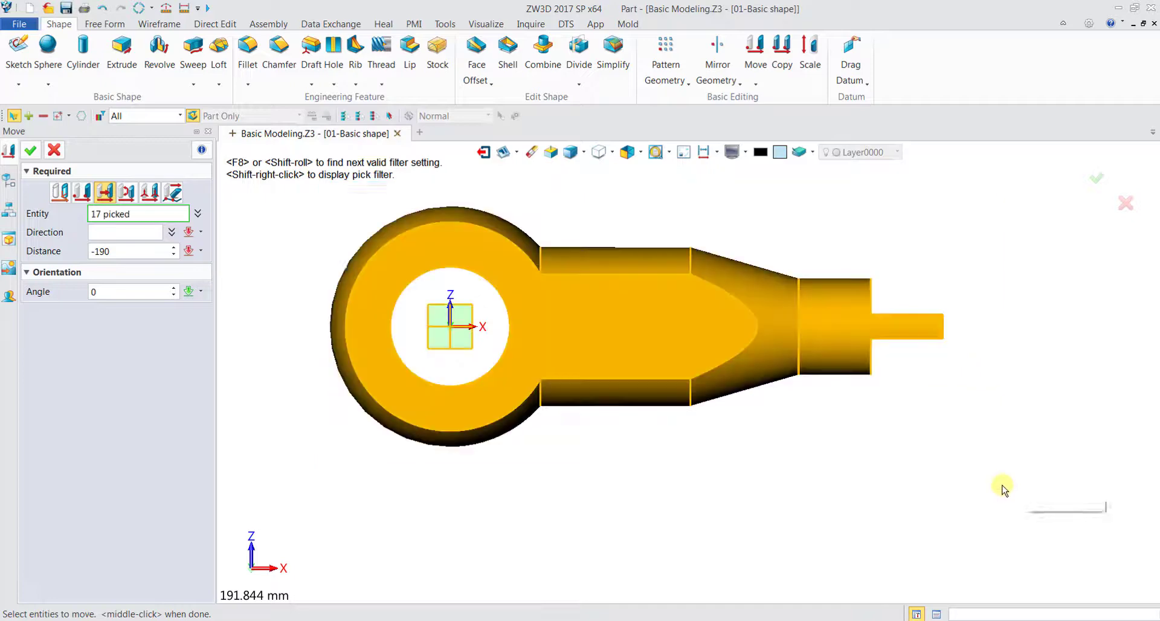
left_click(124, 235)
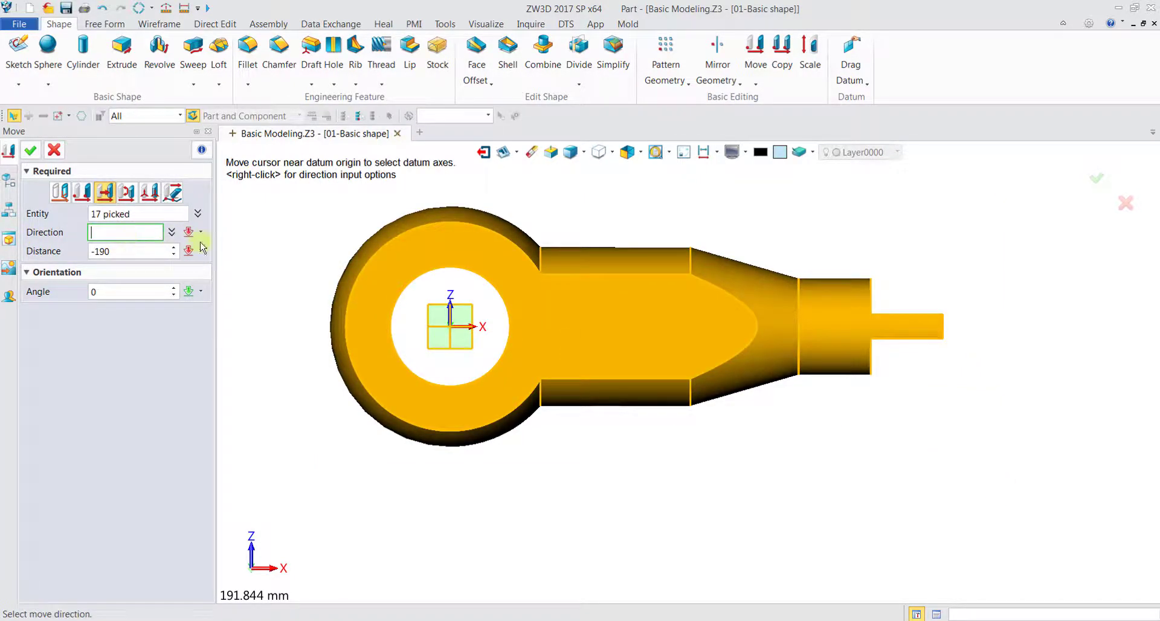
left_click(475, 329)
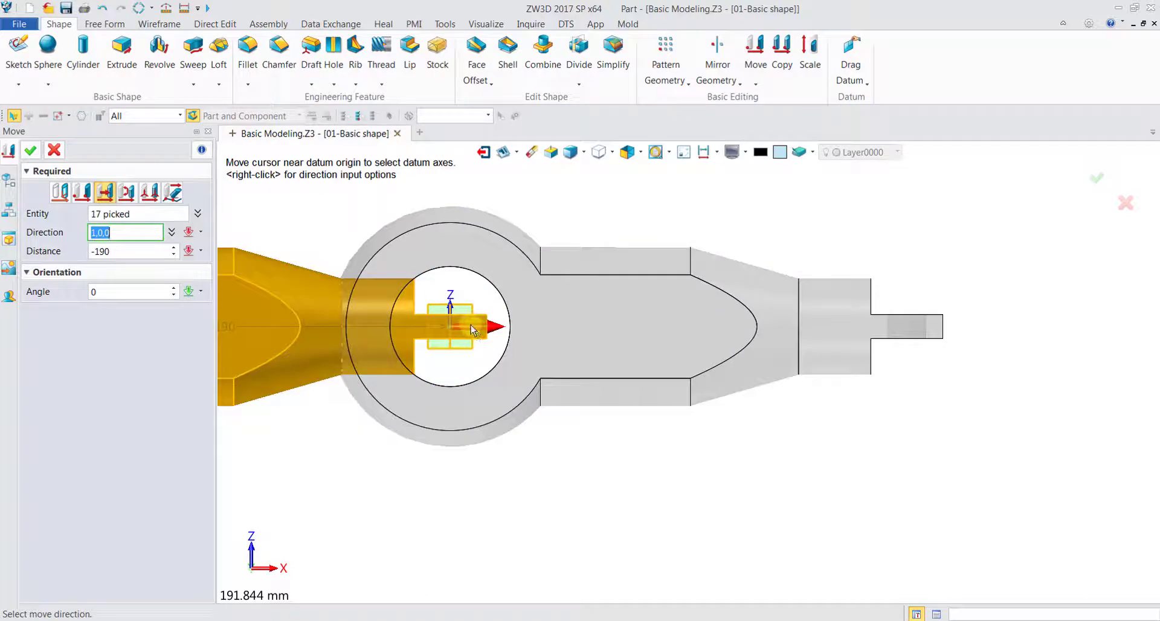
key("Delete")
left_click(477, 328)
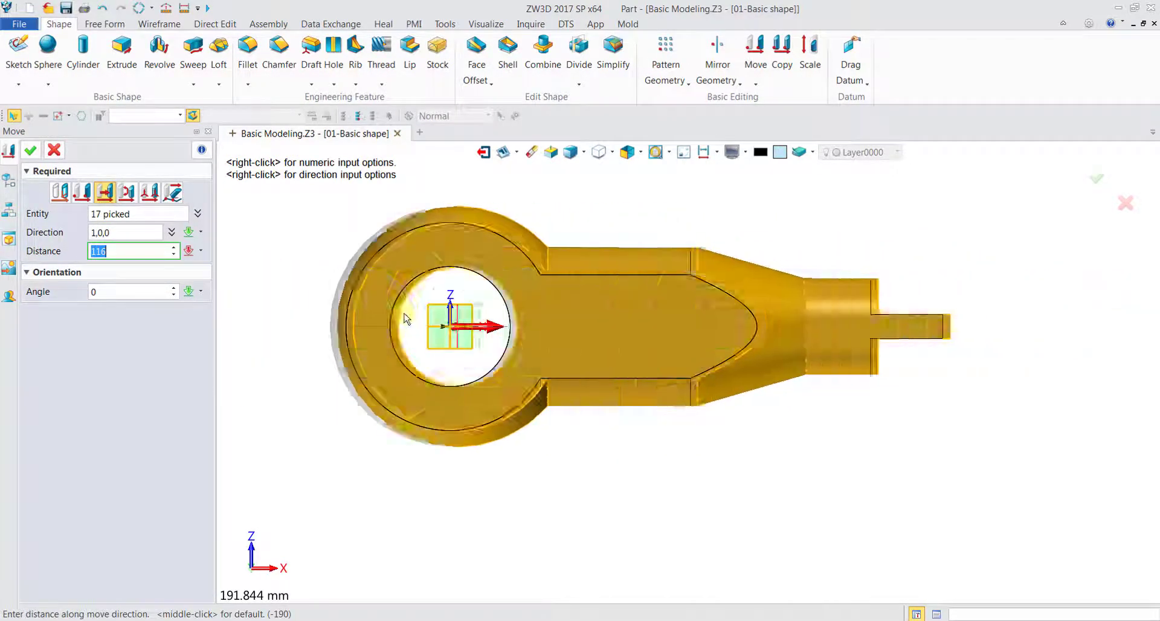
Move the selected entities by a distance of -190 along the X direction with a 0 angle.
scroll(298, 322, "down", 3)
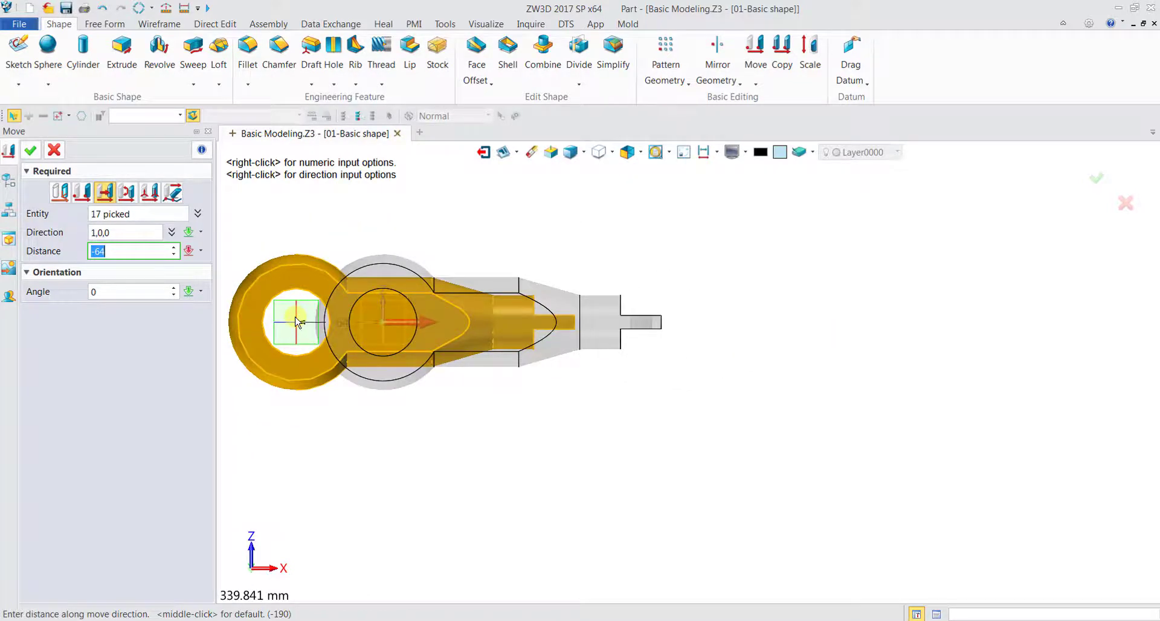
middle_click_drag(298, 321, 463, 322)
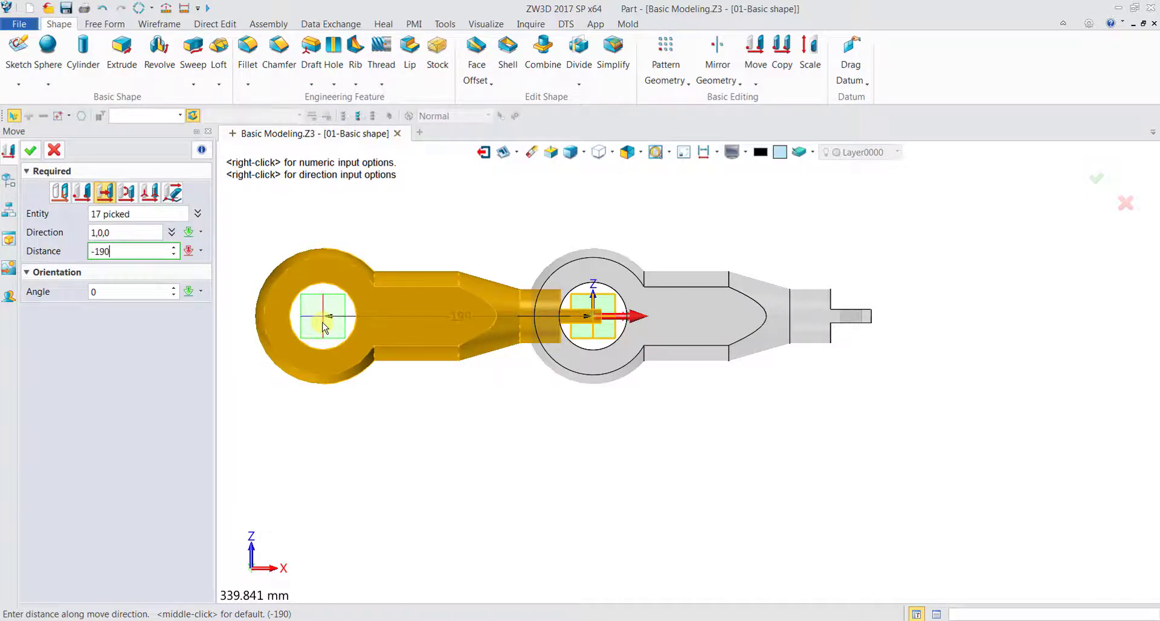
key("Return")
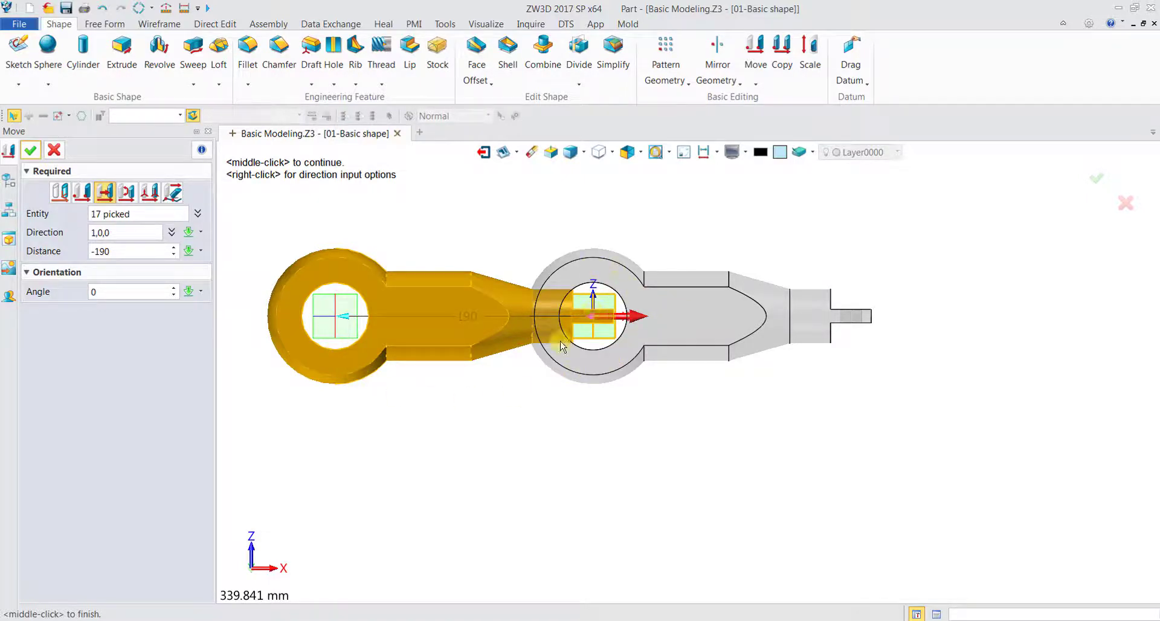
scroll(623, 311, "down", 1)
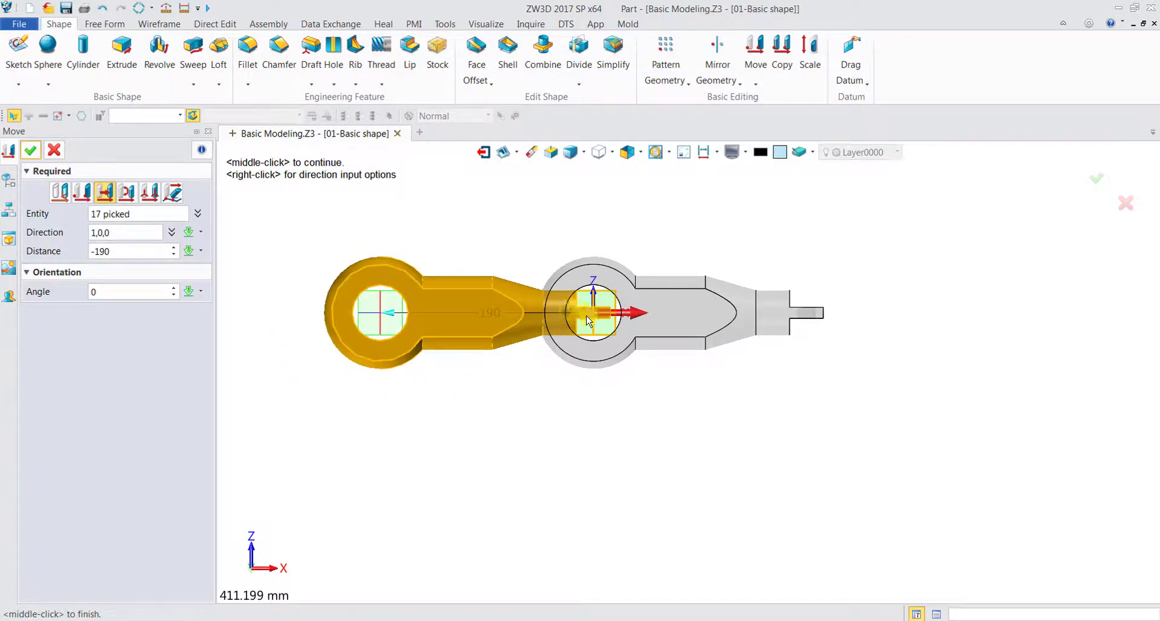
scroll(581, 309, "up", 8)
middle_click_drag(575, 298, 559, 320)
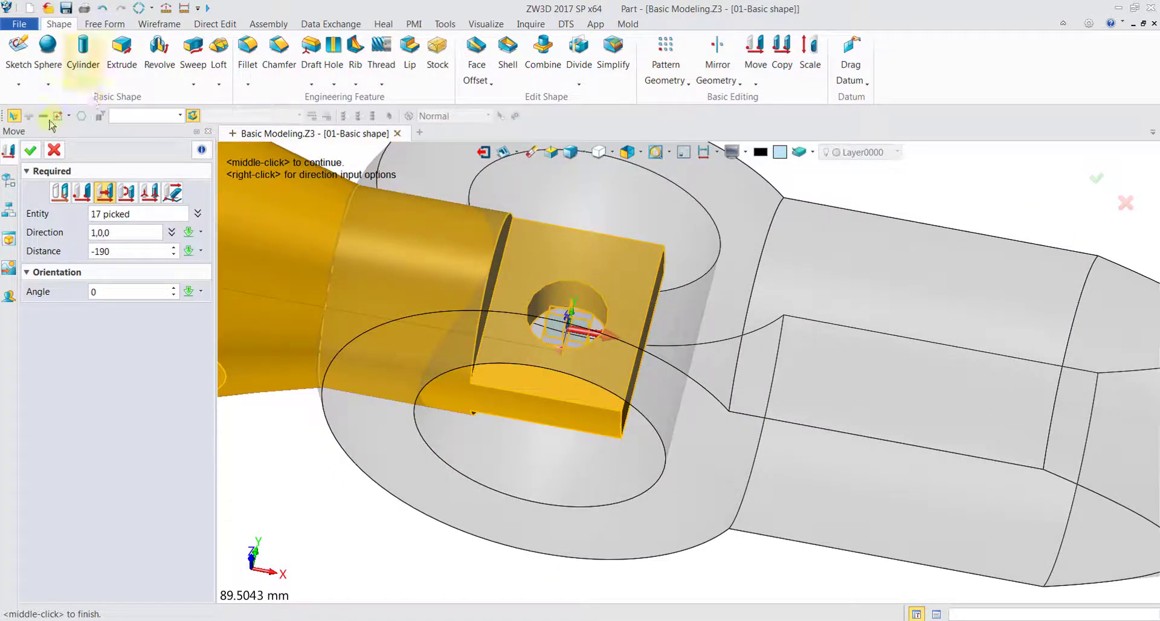
left_click(31, 152)
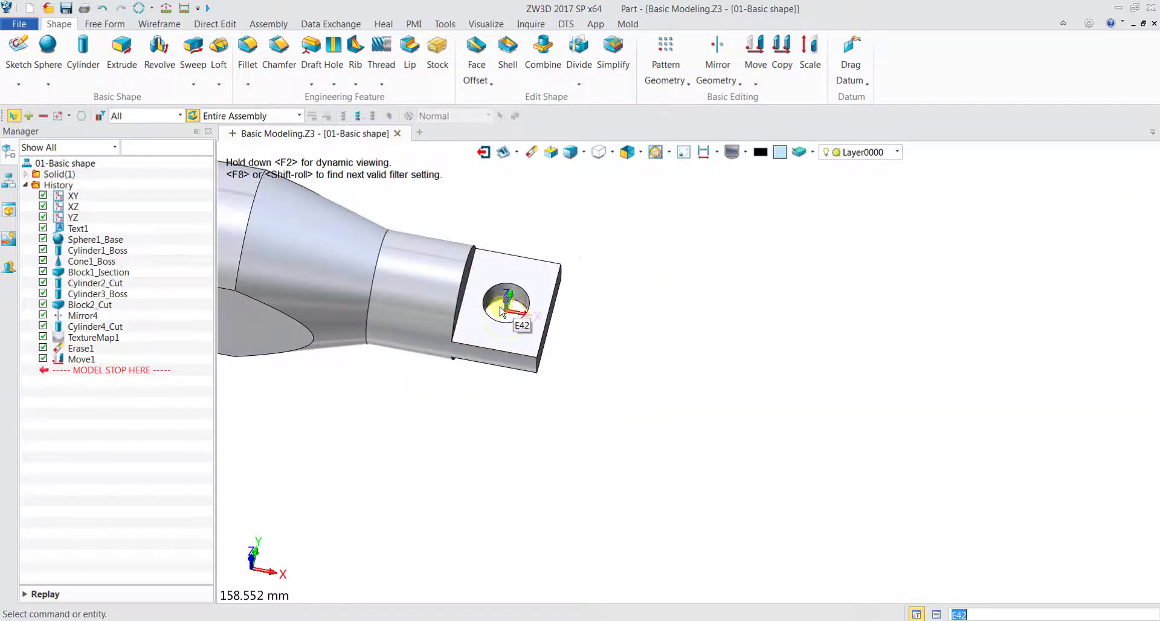
Examine the moved part and the position of the coordinate origin relative to the hole in the flat end tab.
scroll(483, 324, "up", 3)
scroll(456, 328, "down", 5)
middle_click_drag(360, 314, 693, 291)
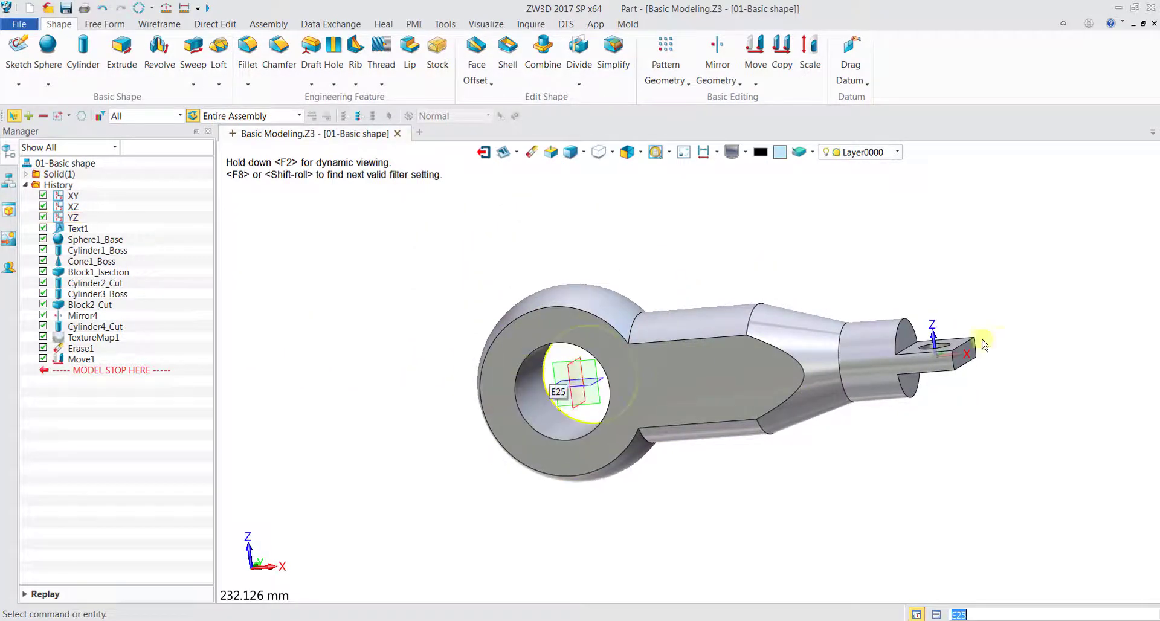
scroll(991, 332, "up", 4)
middle_click_drag(950, 335, 883, 388)
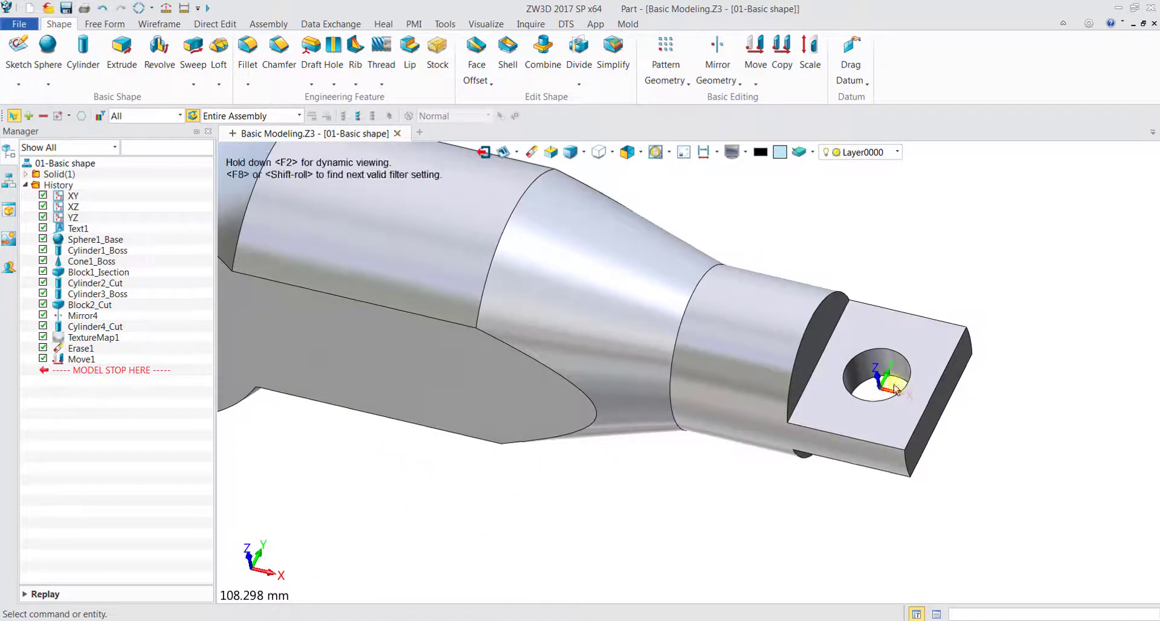
scroll(907, 396, "up", 4)
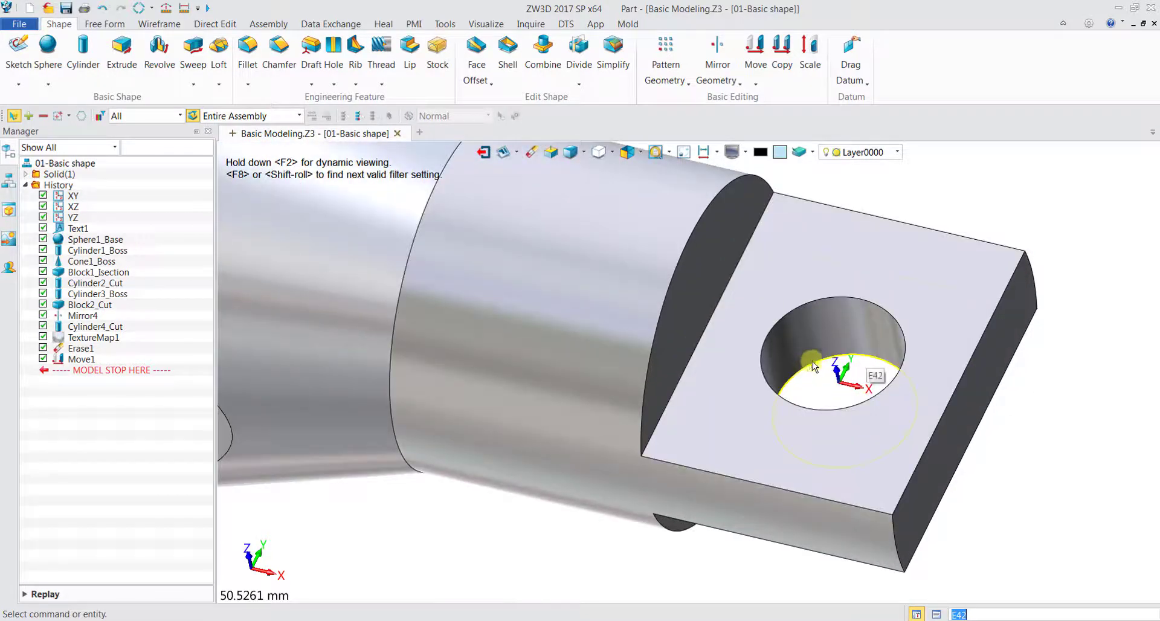
scroll(469, 339, "down", 7)
scroll(245, 316, "down", 3)
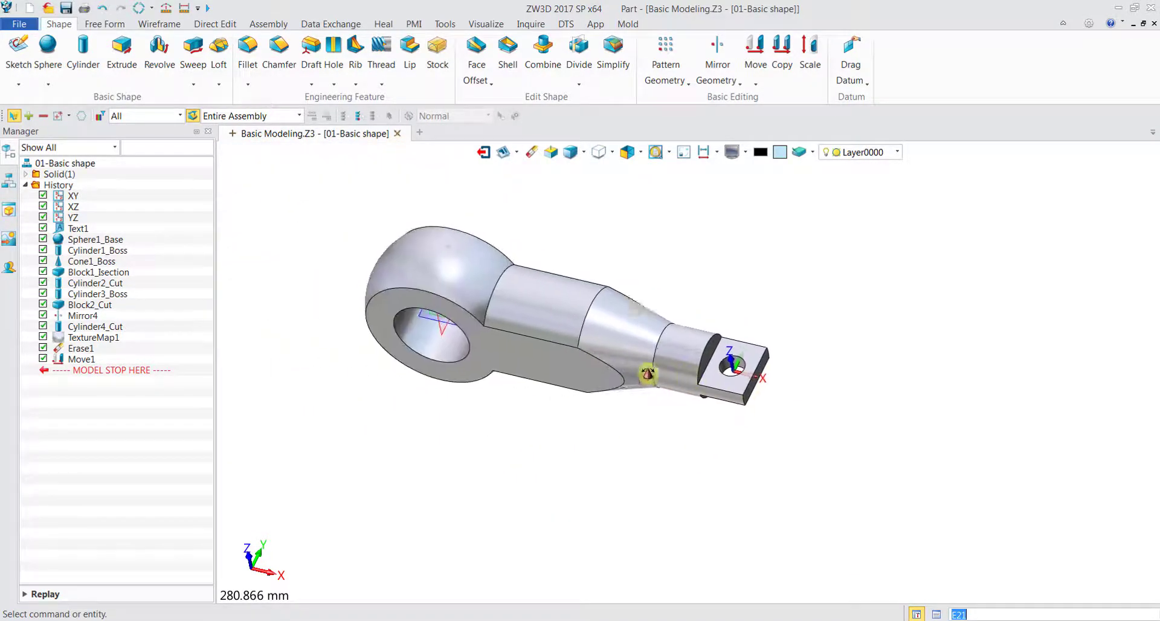
scroll(738, 359, "up", 5)
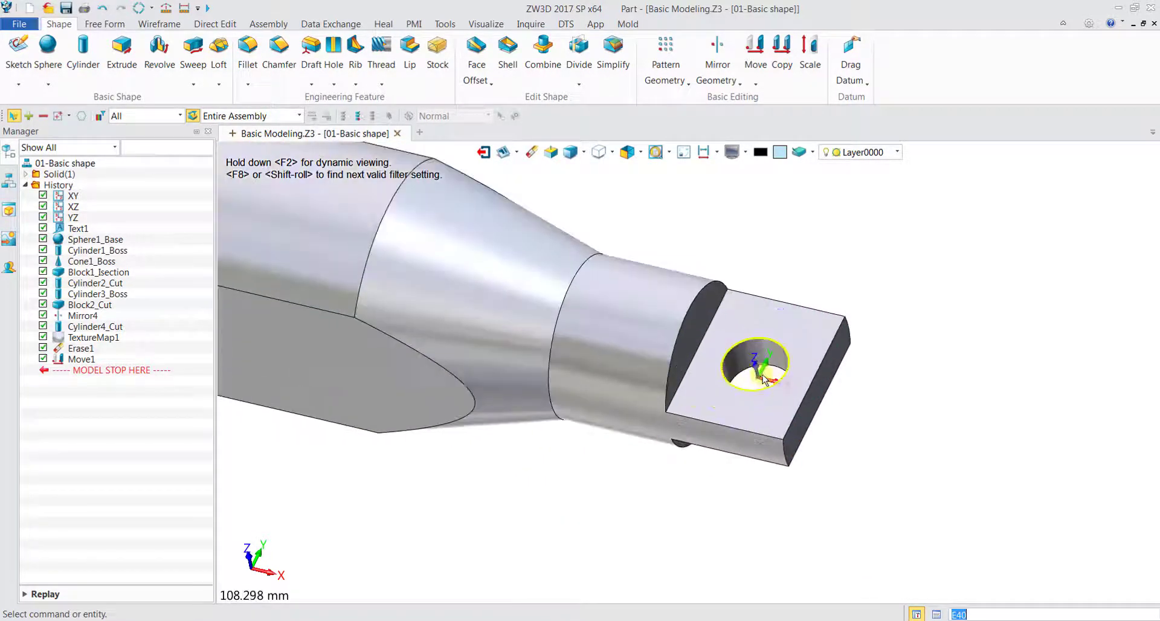
scroll(416, 316, "down", 5)
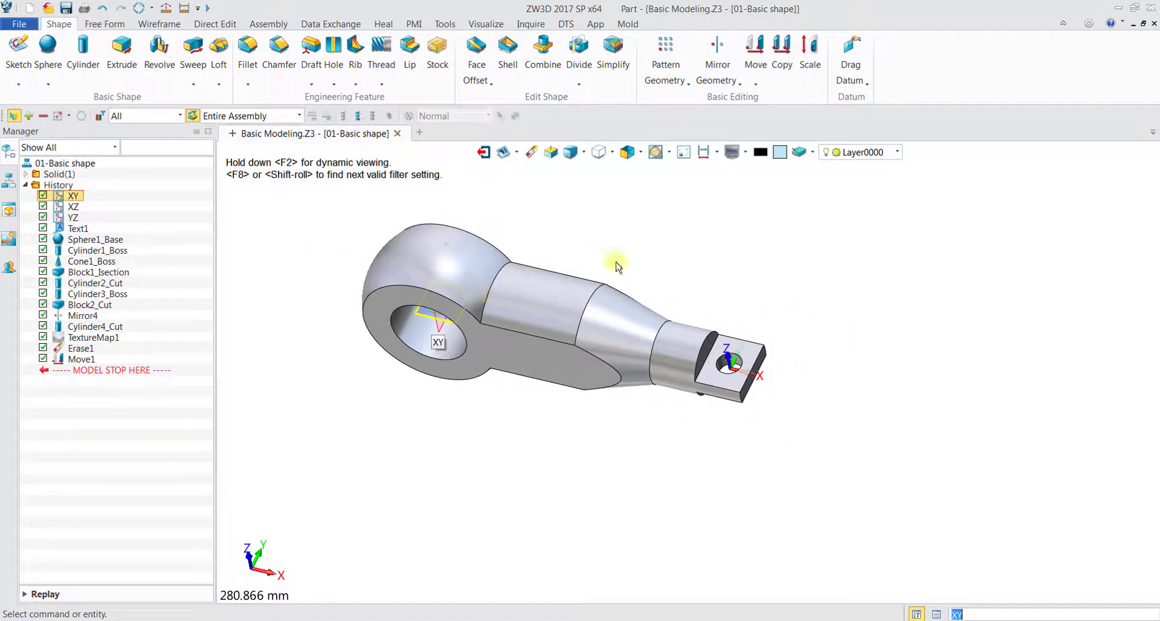
Start a thickness analysis of the moved part in front view and browse the thickness on the ring's flat face.
left_click(629, 156)
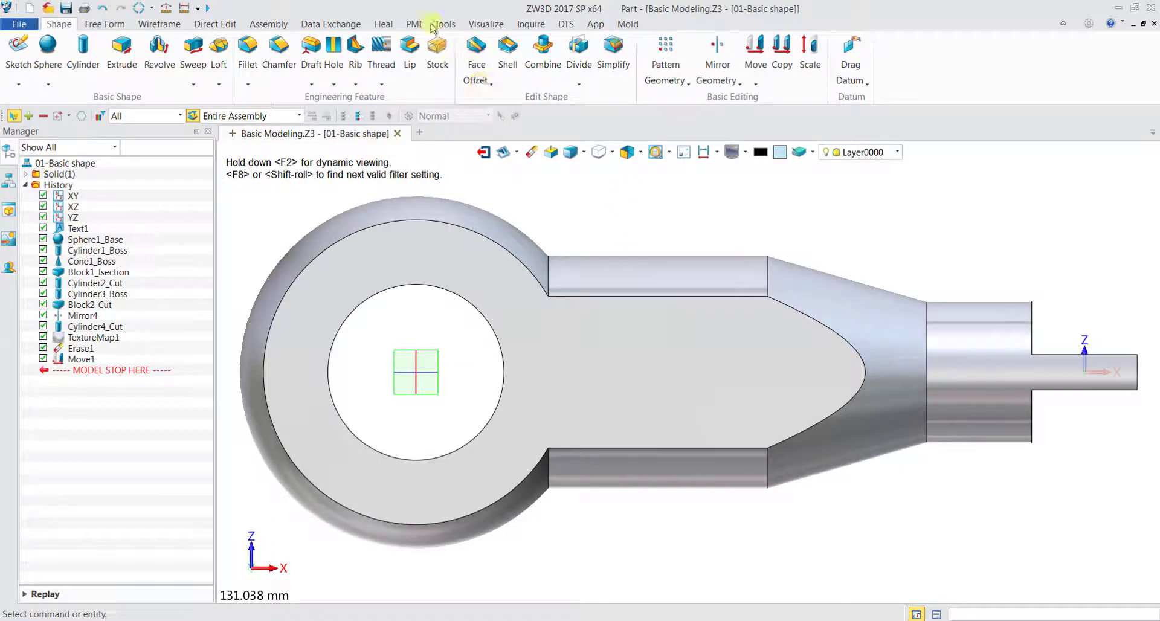
left_click(119, 27)
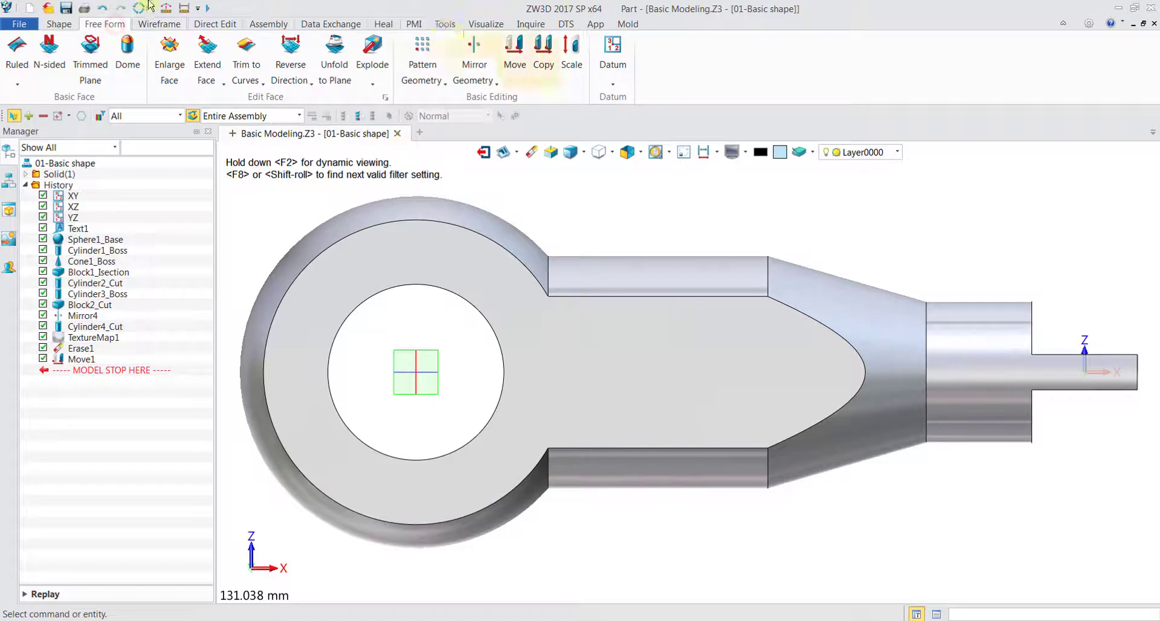
left_click(529, 26)
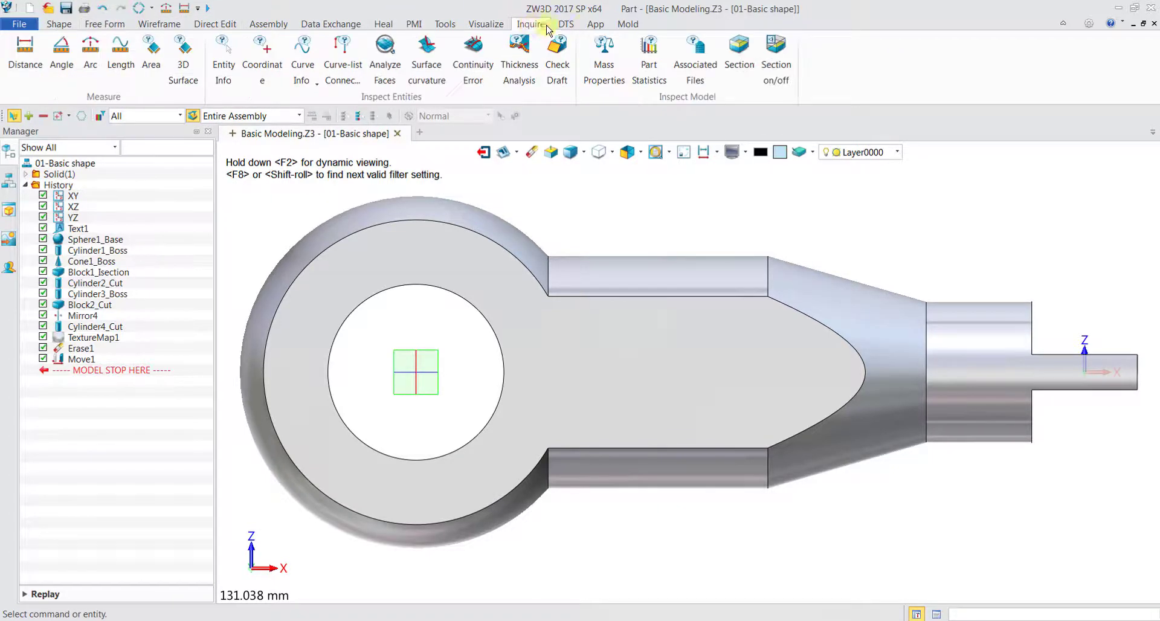
left_click(537, 58)
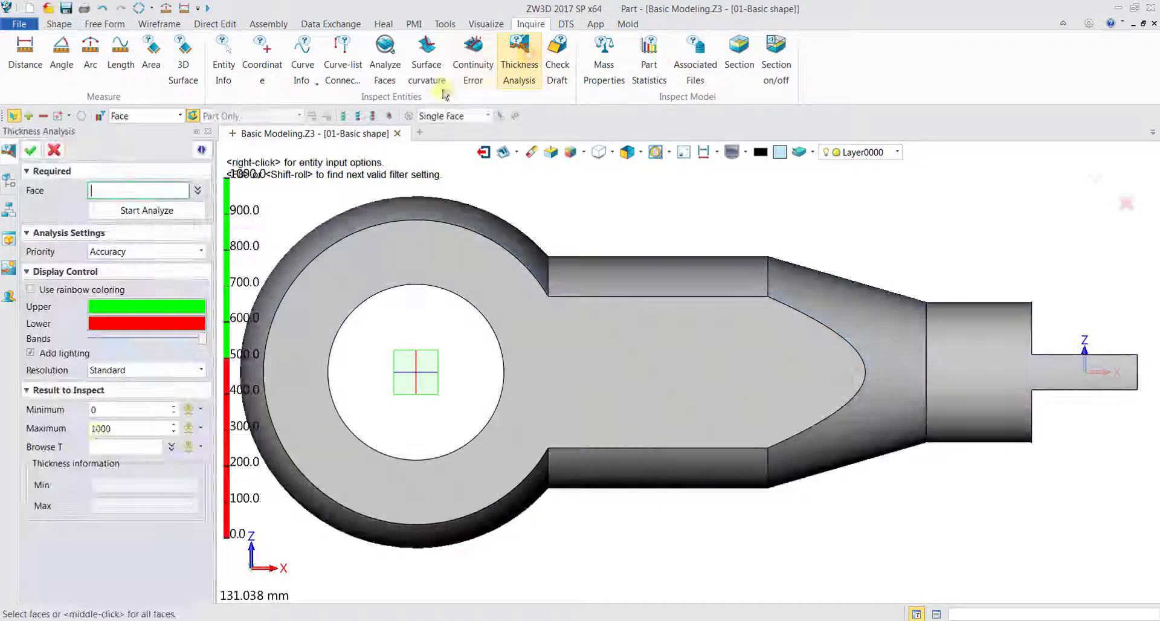
left_click(137, 445)
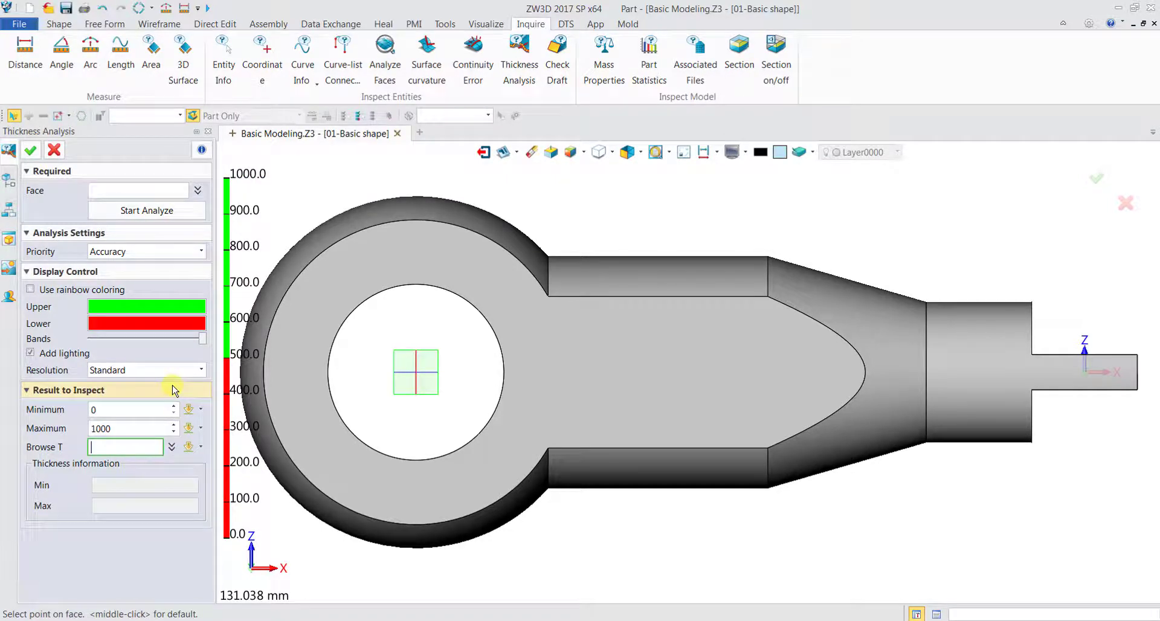
left_click(414, 262)
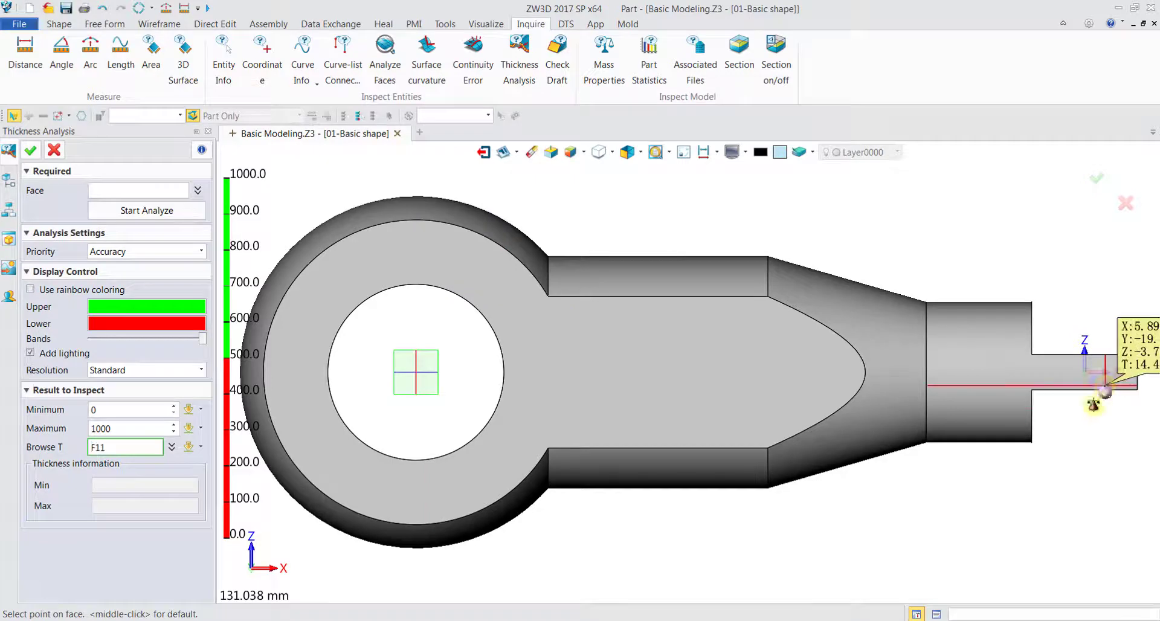
Probe the thickness around the end tab's hole and along the arm from different viewing angles.
middle_click_drag(1064, 414, 1088, 372)
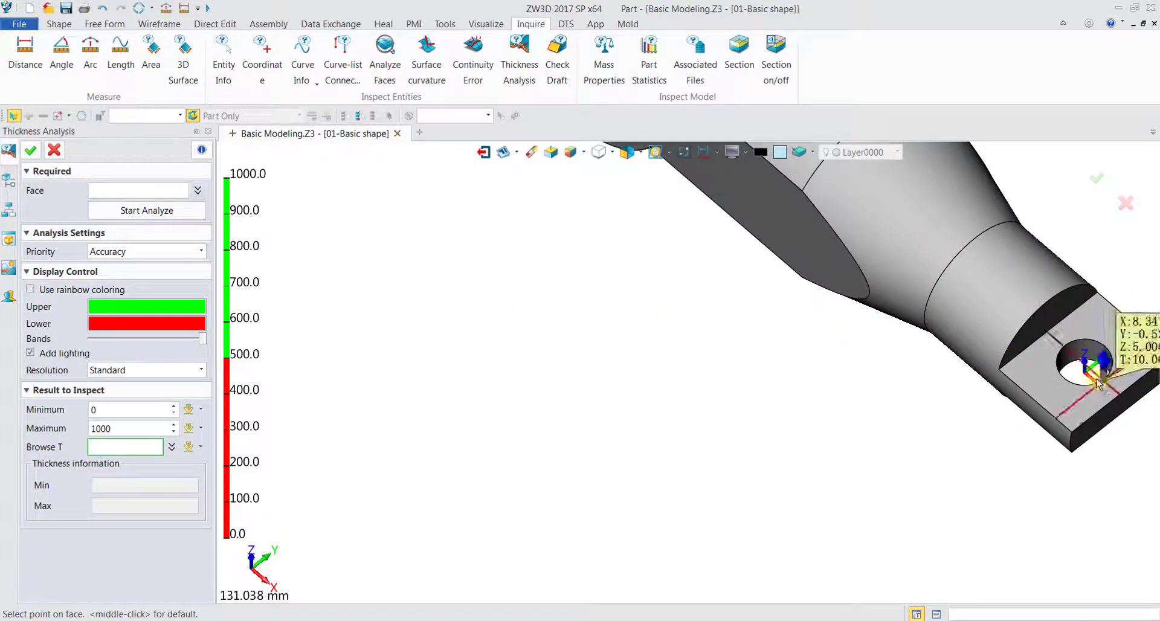
scroll(635, 293, "down", 6)
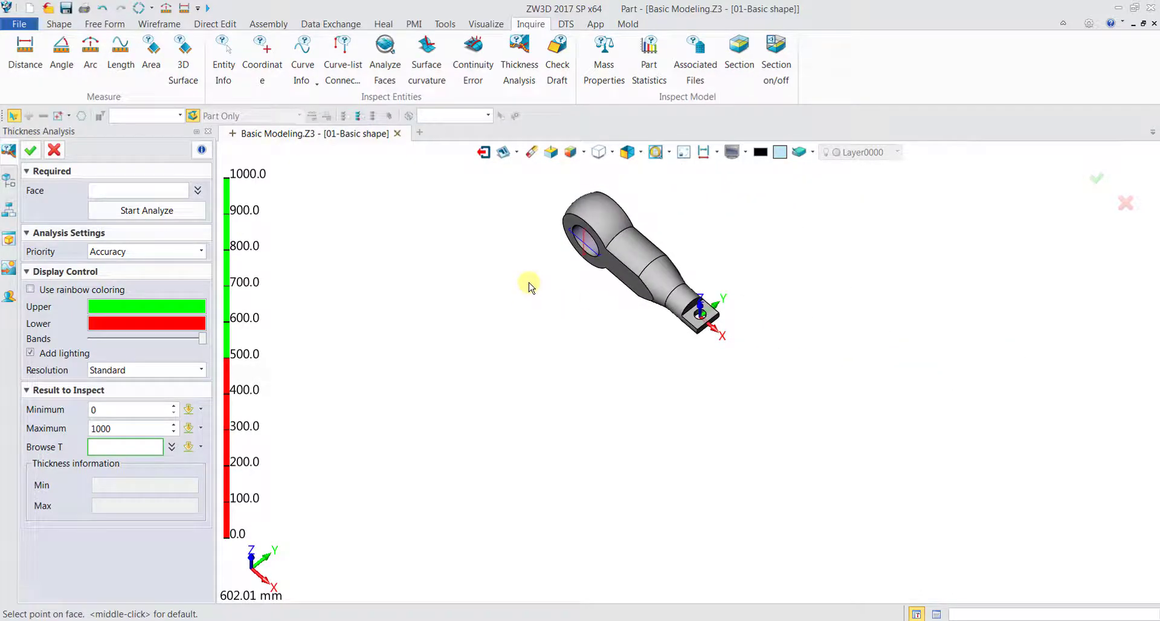
middle_click_drag(536, 269, 536, 362, "shift")
middle_click_drag(580, 402, 651, 335)
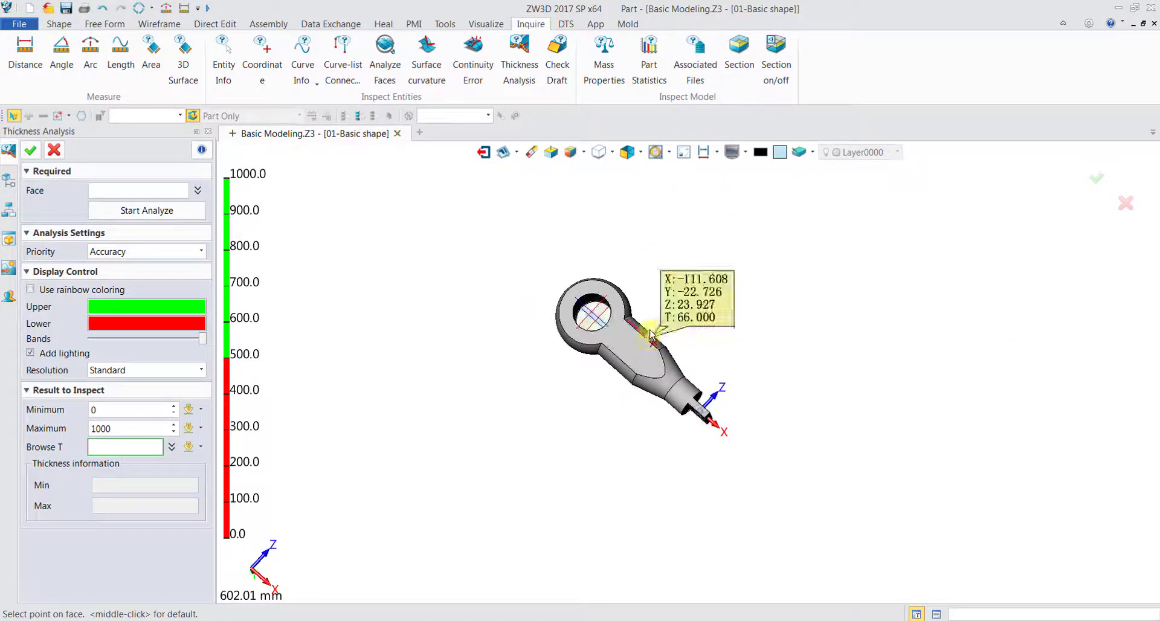
scroll(651, 336, "up", 3)
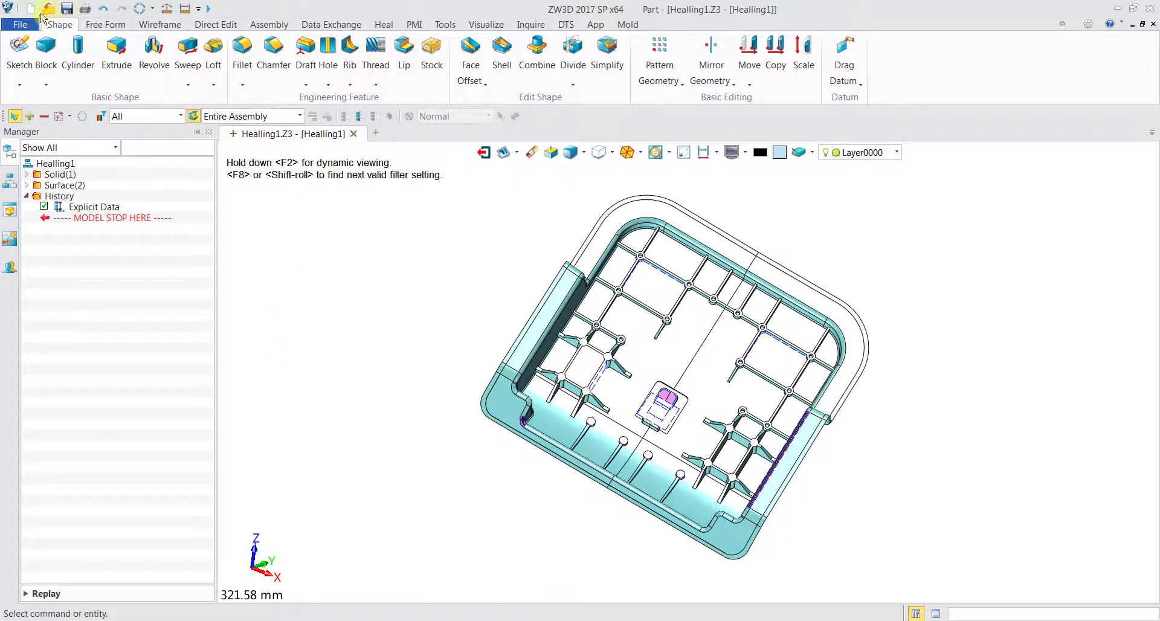
Enclose the part in a box stock, using the flat inner face beside the side wall as the reference plane.
left_click(433, 65)
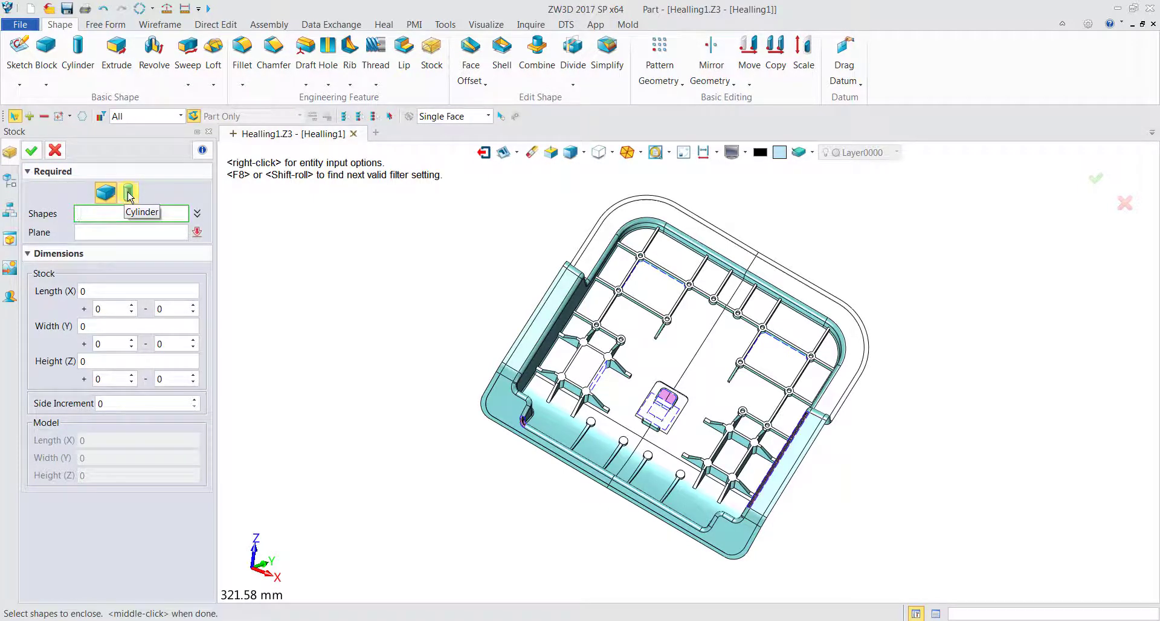
left_click(748, 313)
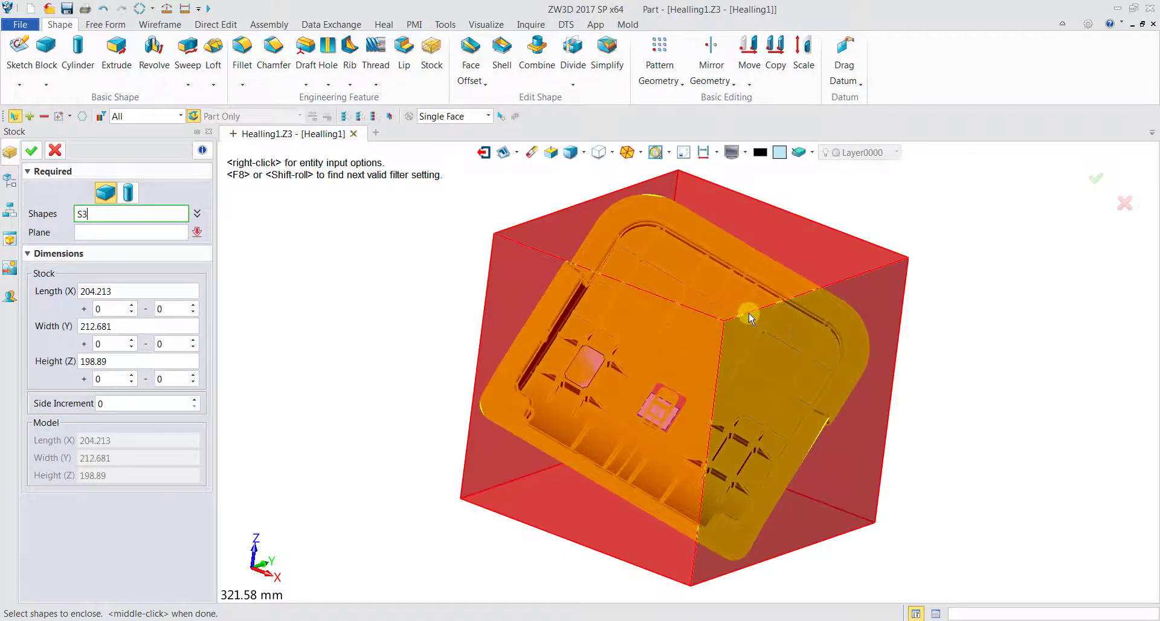
left_click(748, 314)
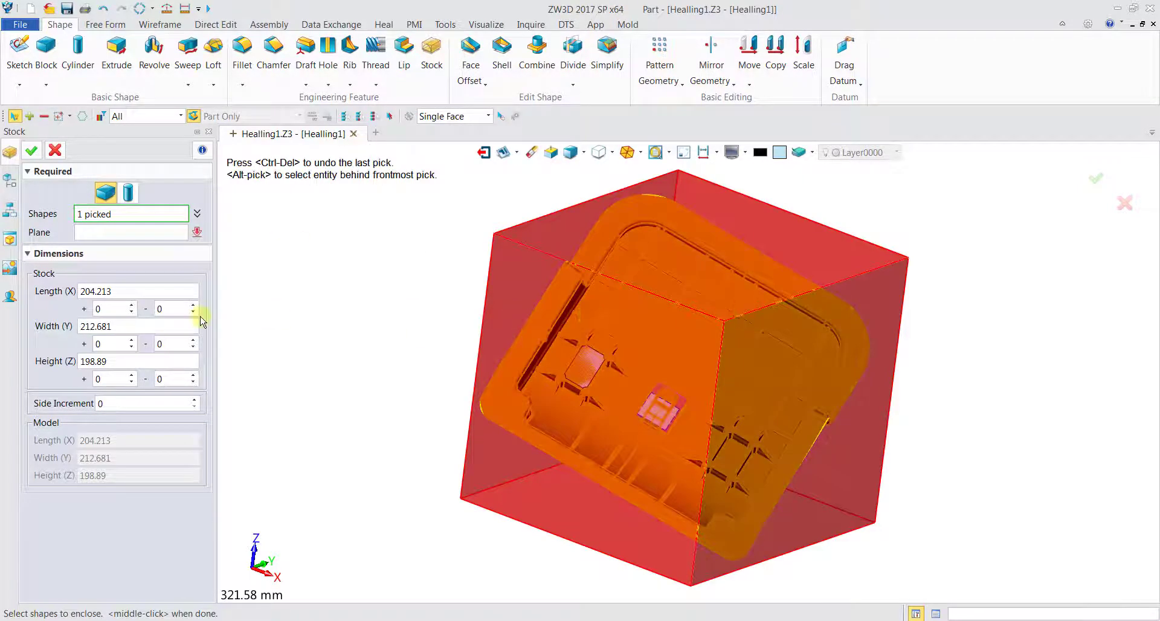
left_click(101, 234)
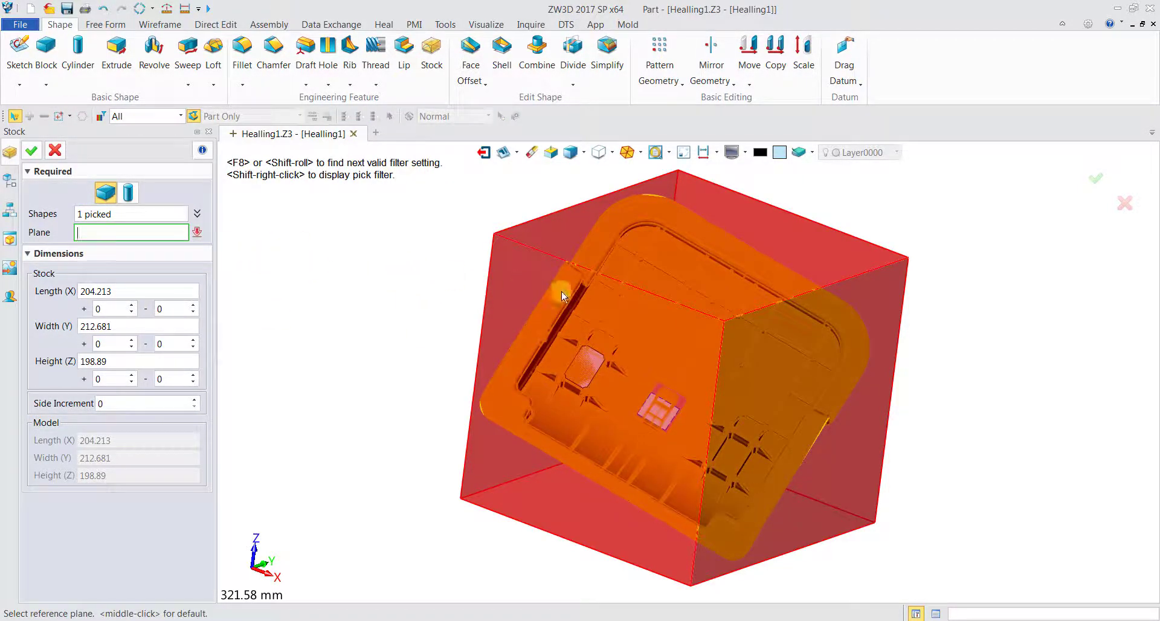
left_click(597, 304)
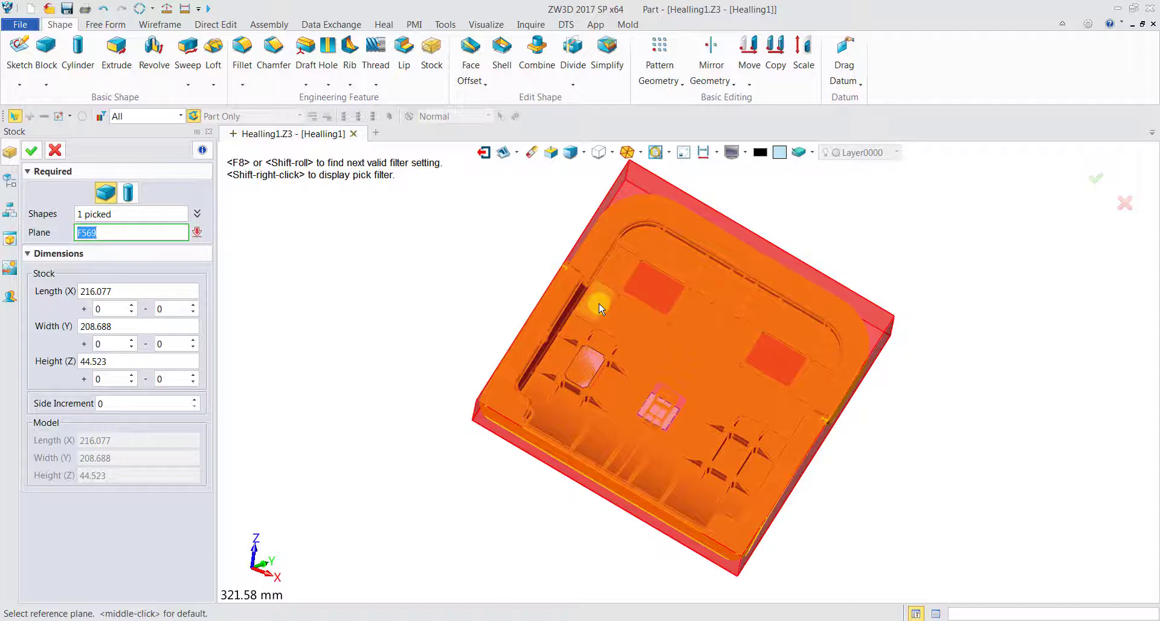
middle_click(599, 304)
right_click_drag(963, 471, 925, 435)
Review the box stock's length, width and height and accept the stock.
left_click_drag(125, 292, 58, 292)
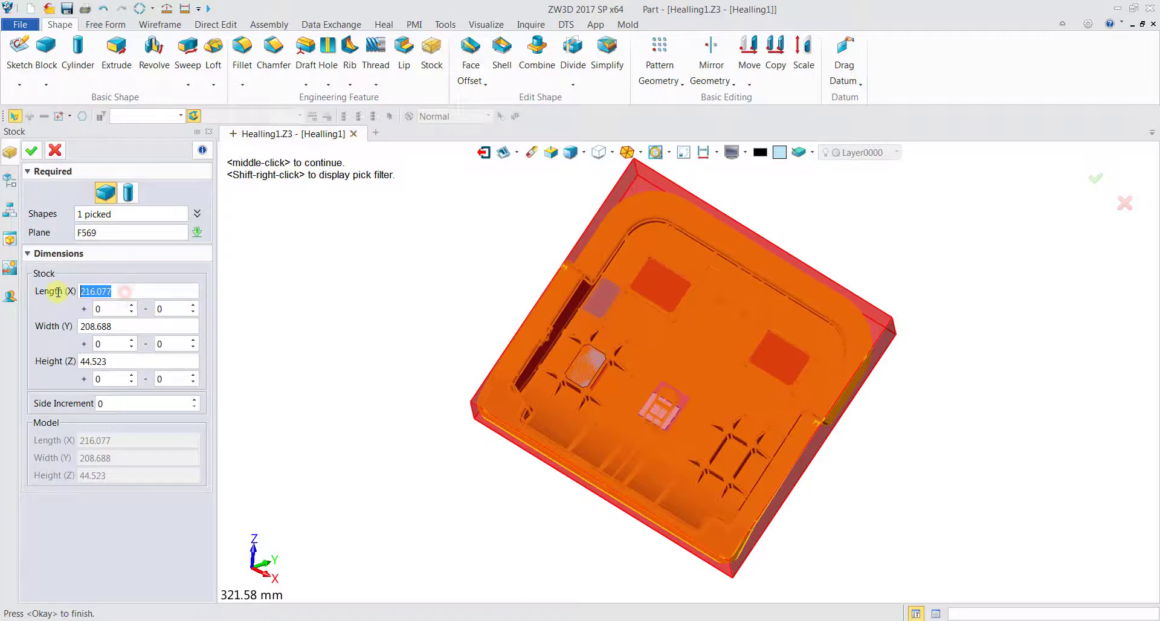
left_click_drag(136, 327, 55, 330)
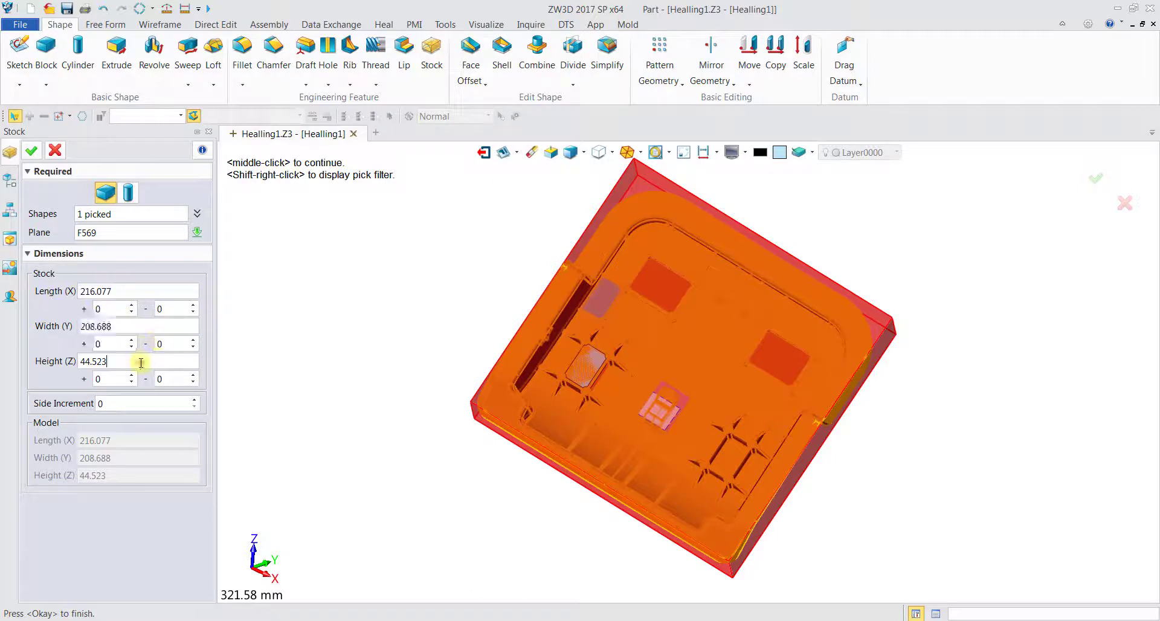
left_click_drag(140, 362, 37, 370)
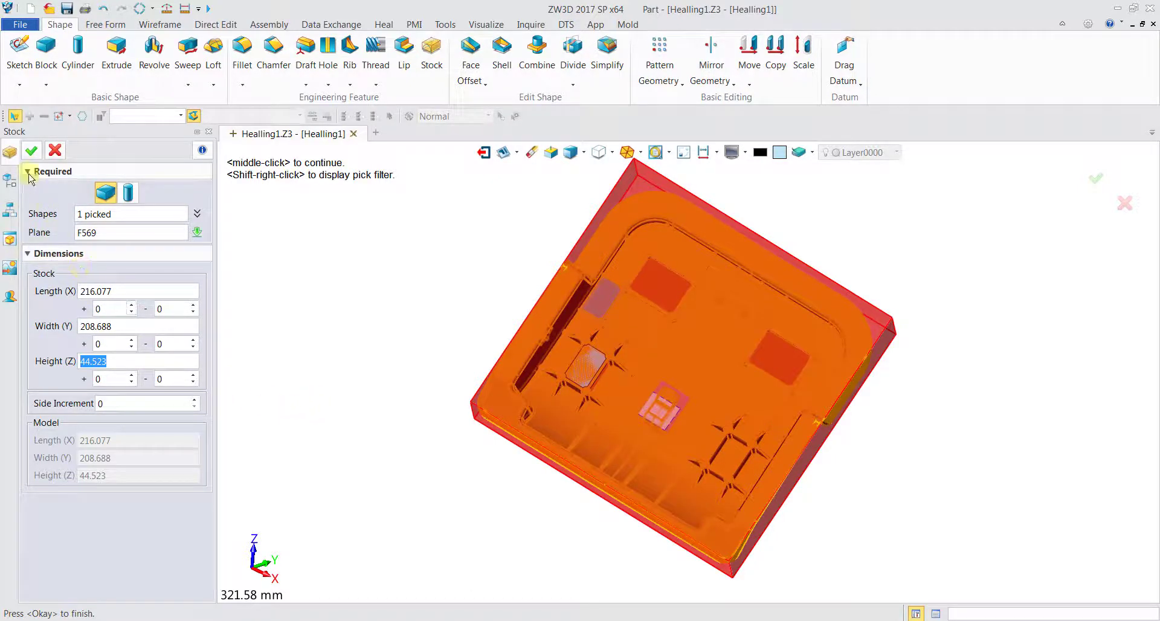
left_click(31, 152)
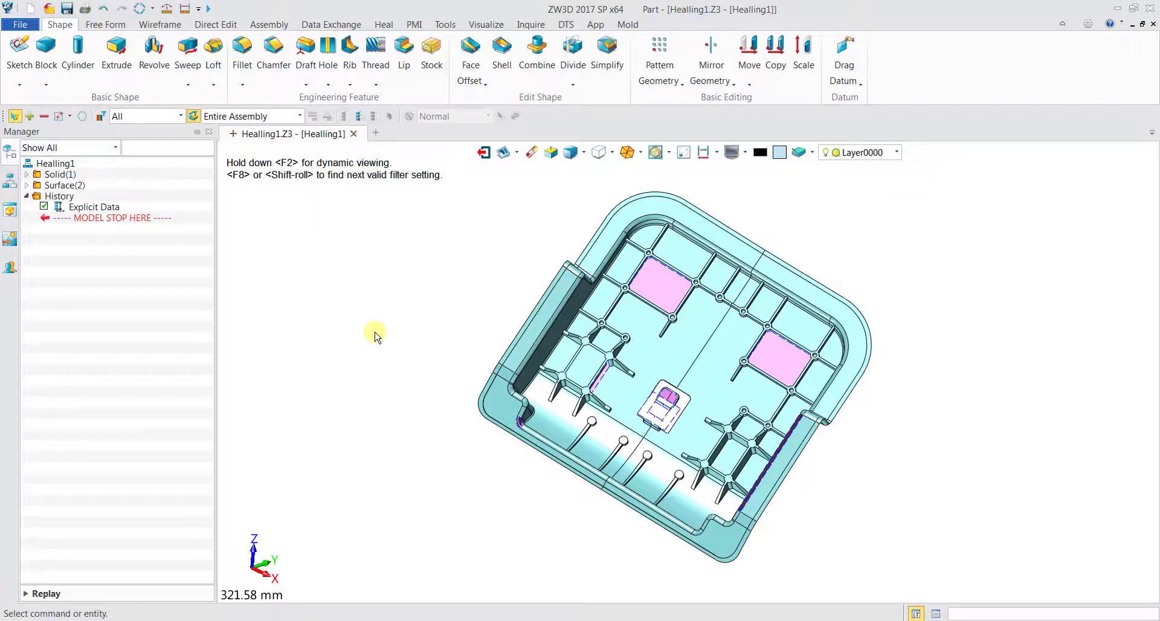
Start a point-to-point distance measurement from the center of curvature of the boss hole at the pink face's corner nearest the side wall.
left_click(527, 26)
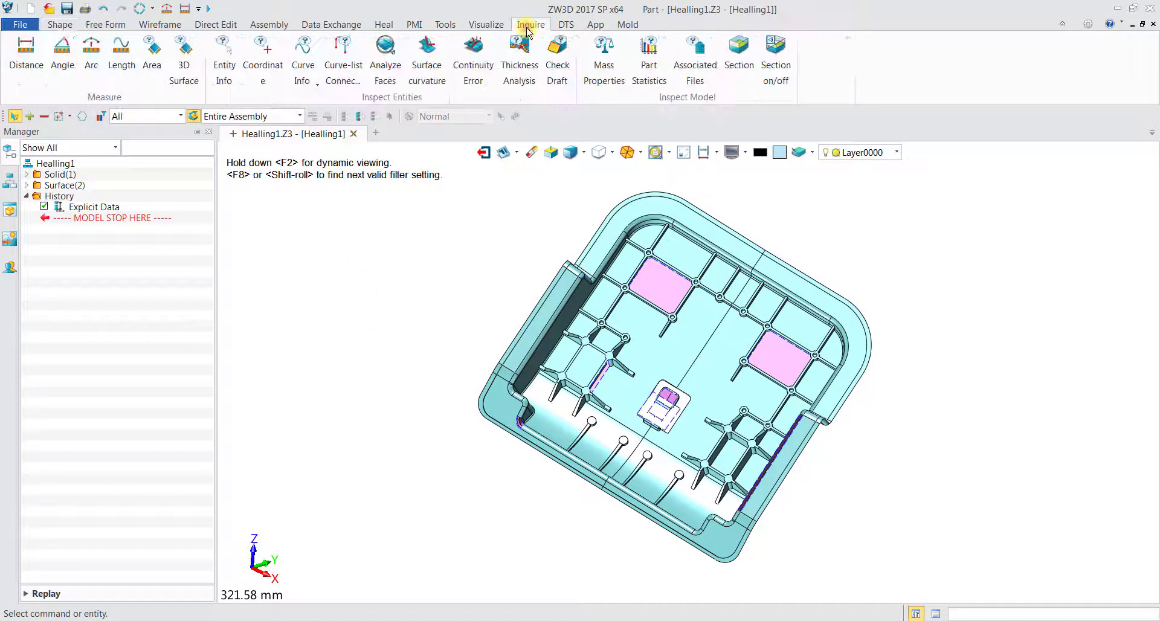
left_click(14, 60)
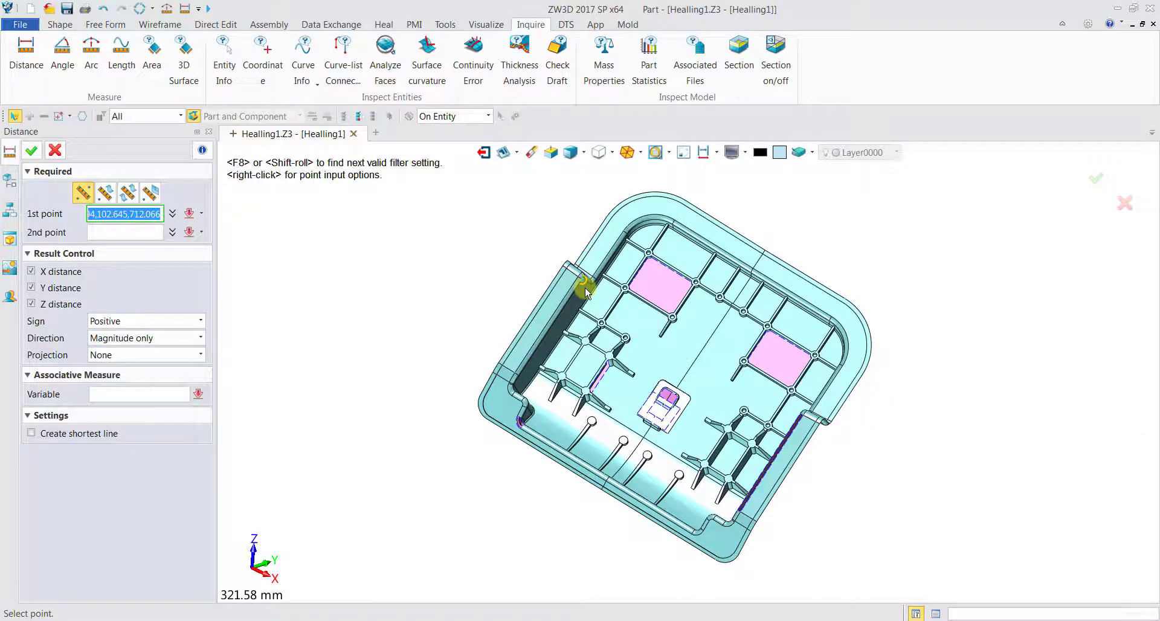
scroll(585, 288, "up", 3)
scroll(643, 241, "up", 1)
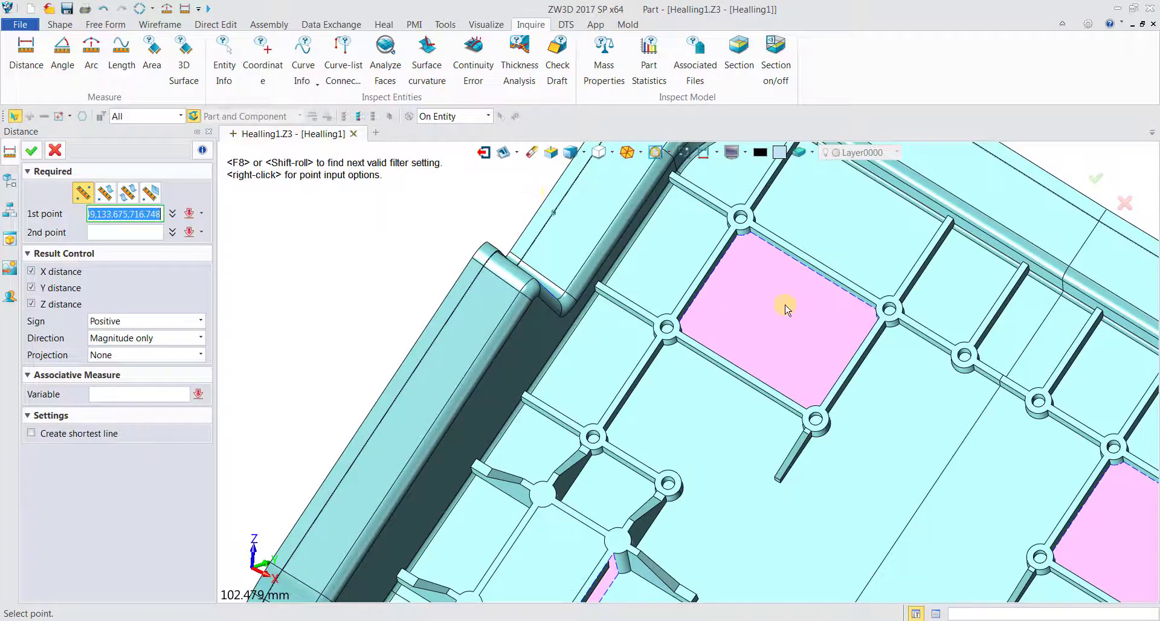
scroll(785, 309, "up", 3)
scroll(784, 310, "down", 2)
scroll(453, 246, "up", 1)
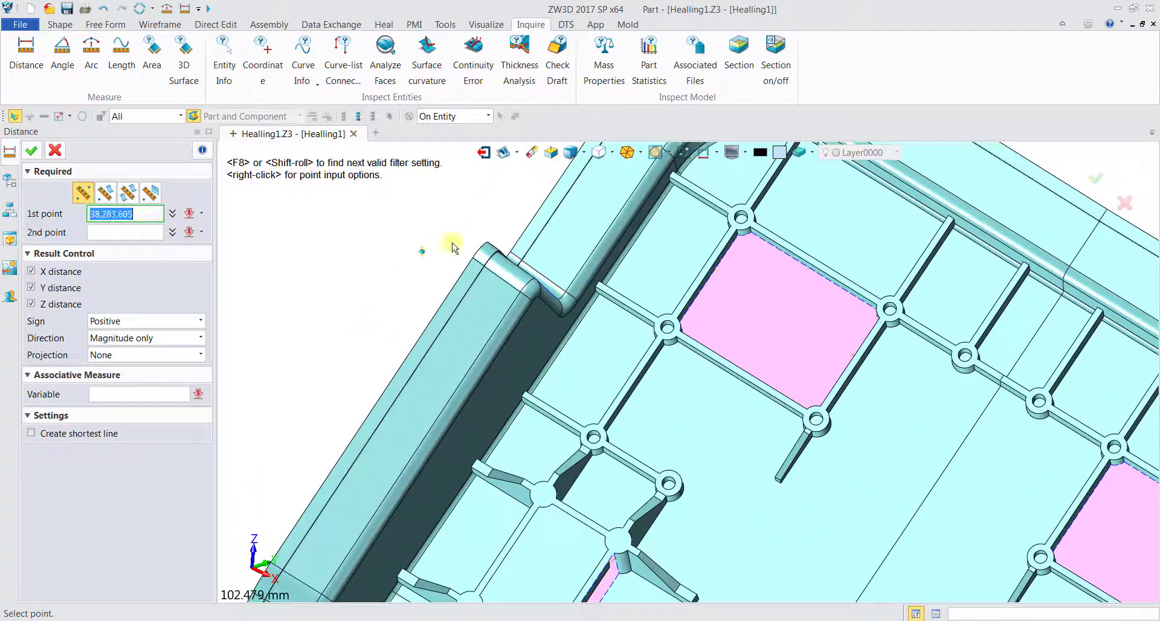
right_click_drag(511, 202, 378, 274)
scroll(523, 368, "up", 4)
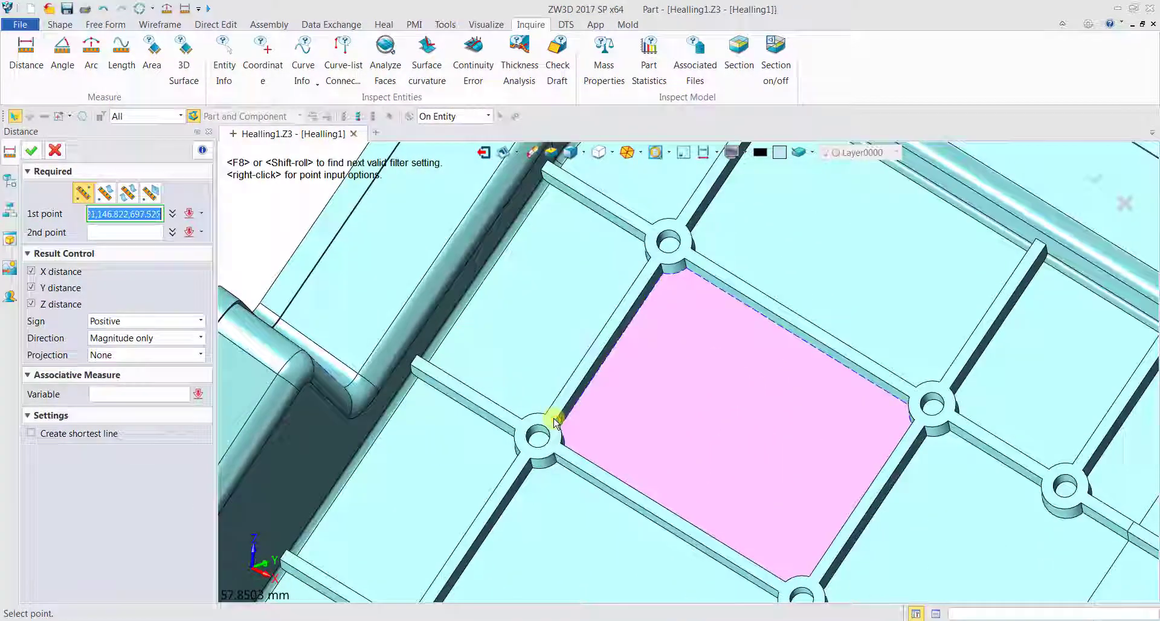
scroll(543, 450, "up", 2)
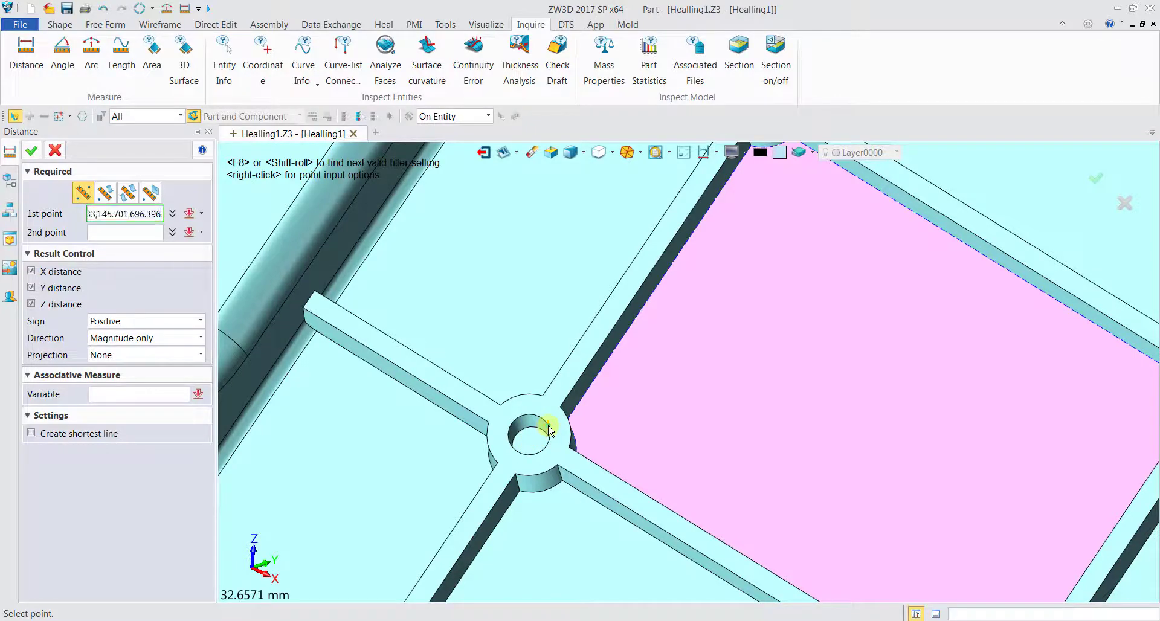
right_click(549, 431)
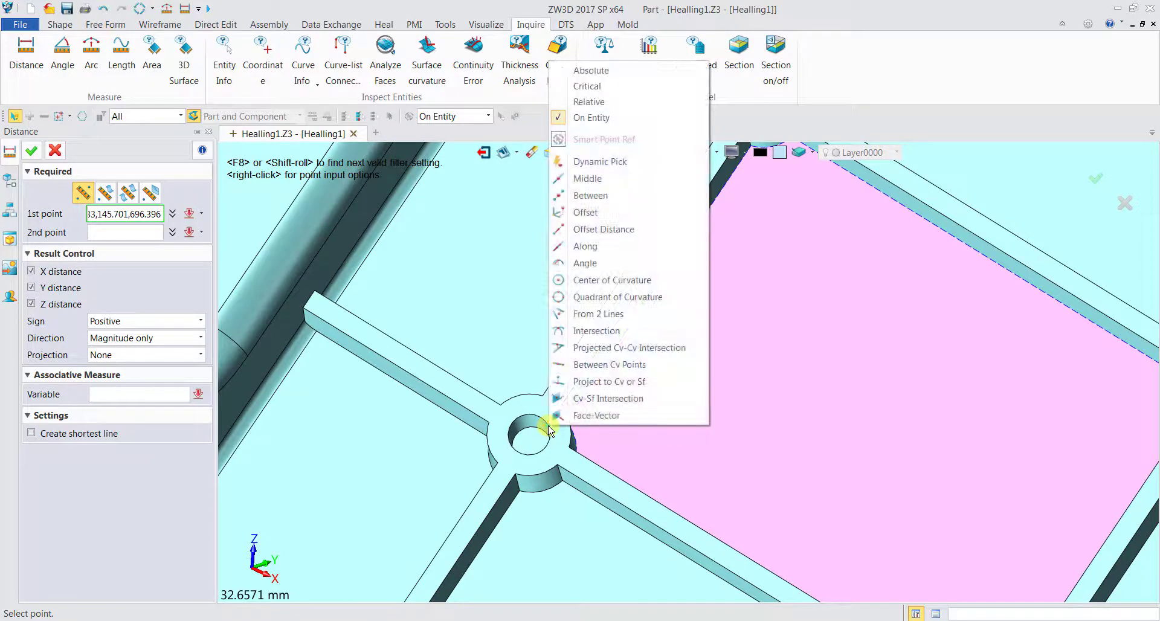
left_click(567, 283)
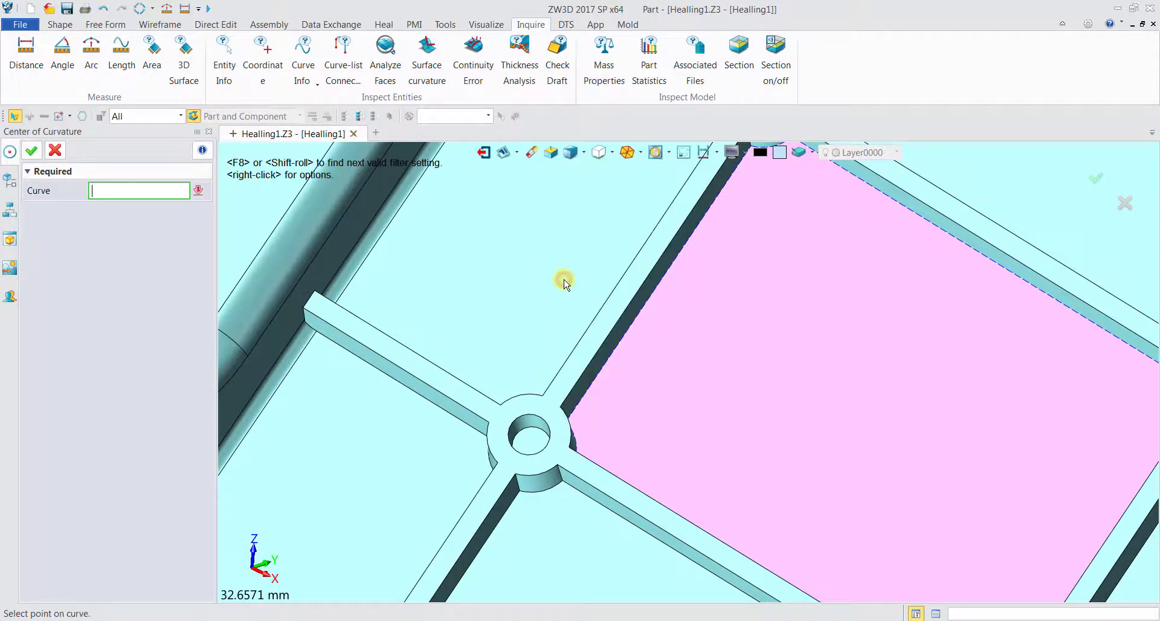
left_click(544, 425)
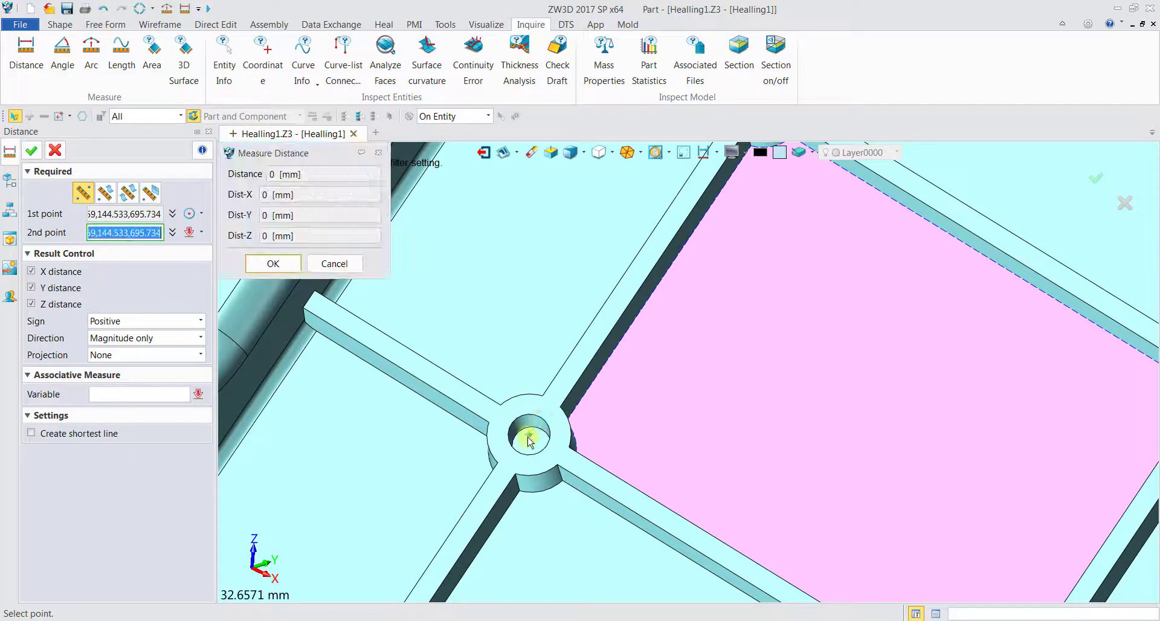
Measure the distance to the center of curvature of the neighboring boss hole at the end of the connecting rib.
left_click(529, 441)
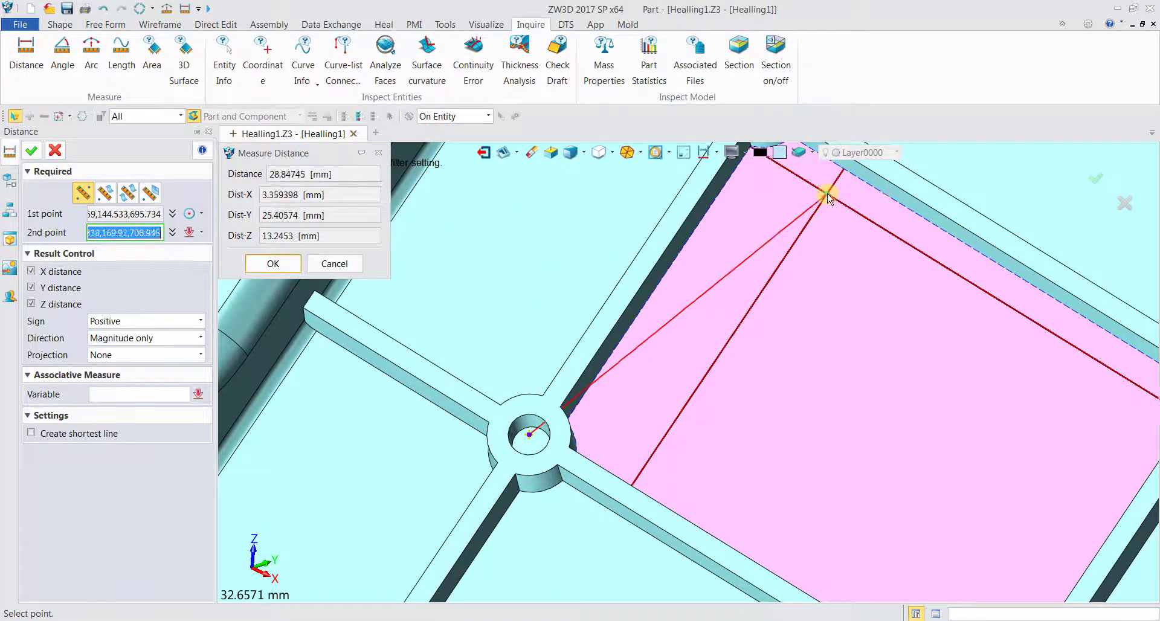
middle_click_drag(829, 197, 716, 394)
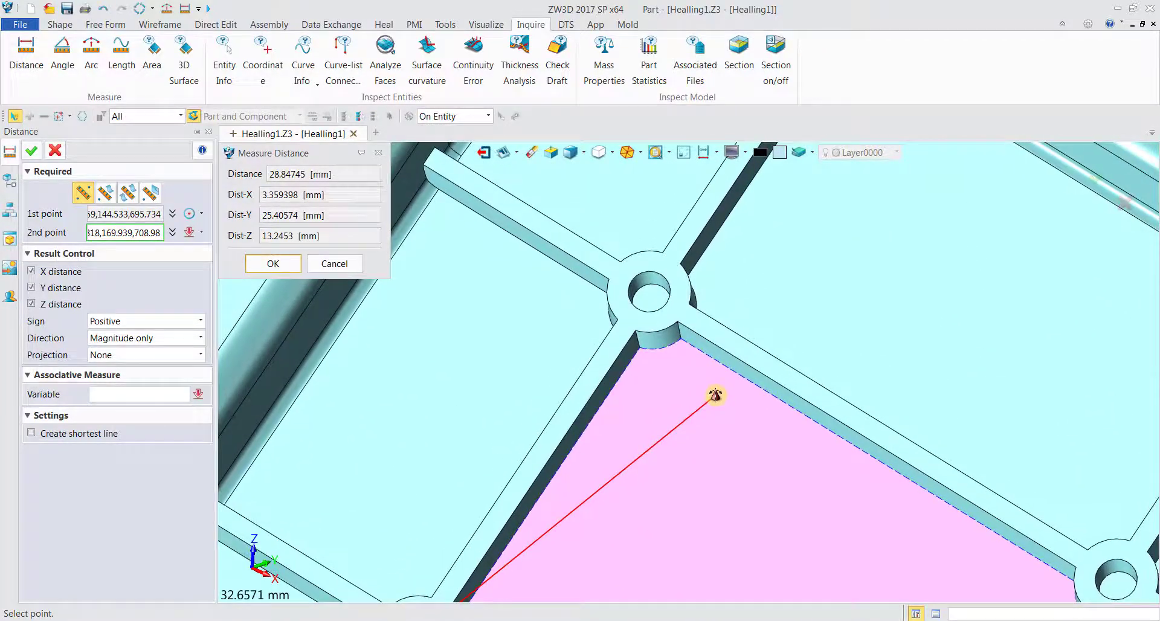
right_click(665, 278)
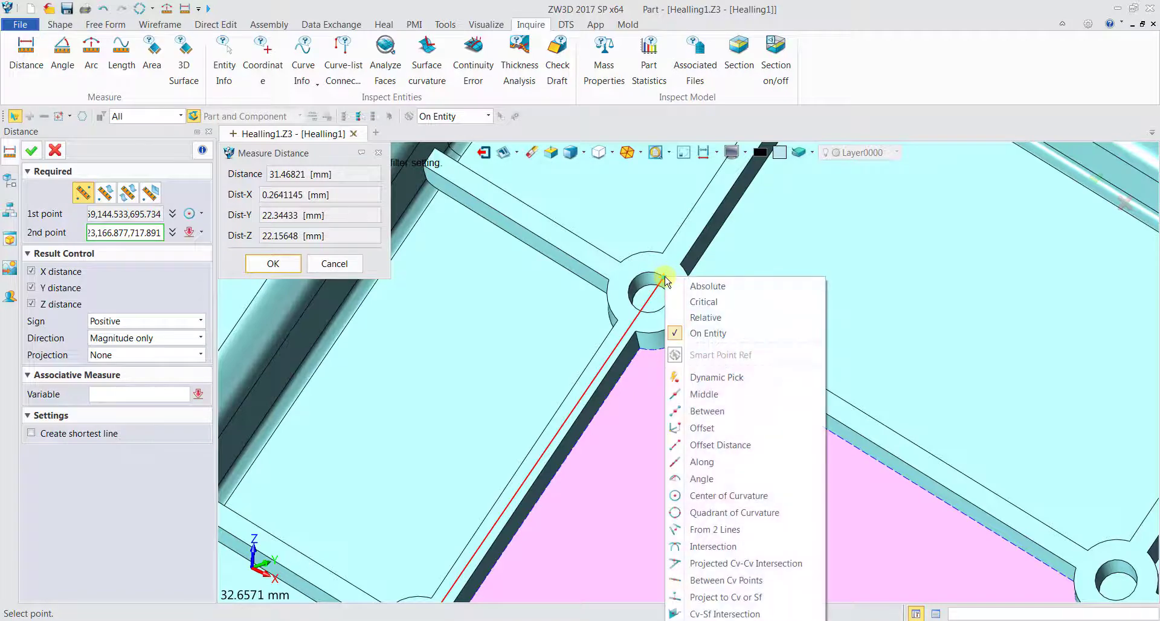
left_click(754, 496)
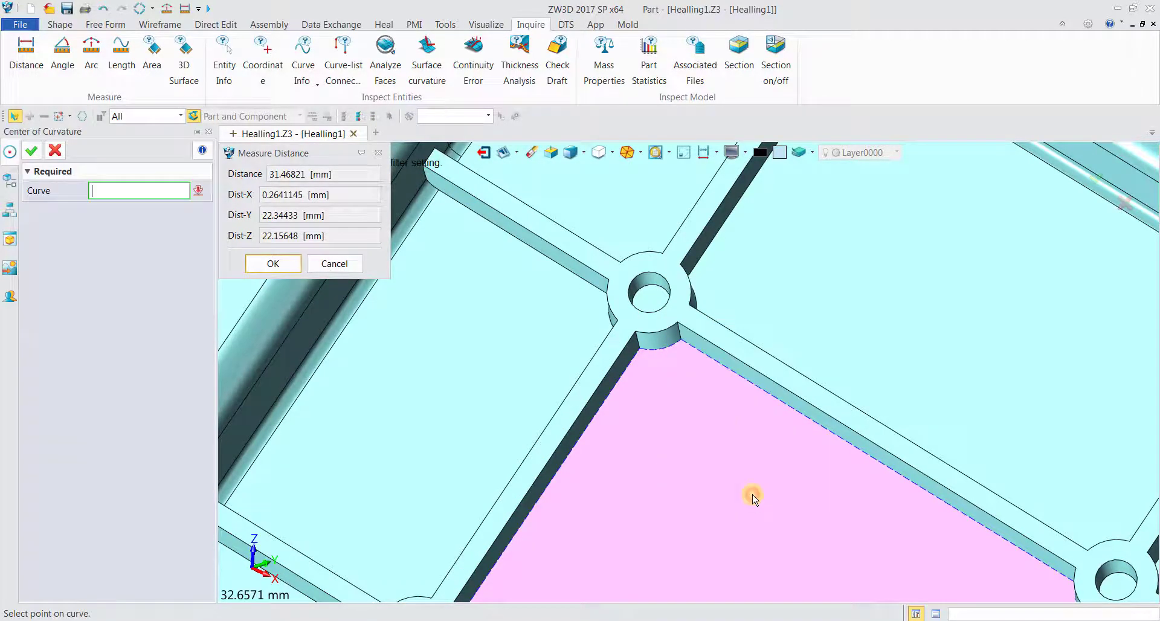
left_click(664, 310)
scroll(476, 457, "down", 2)
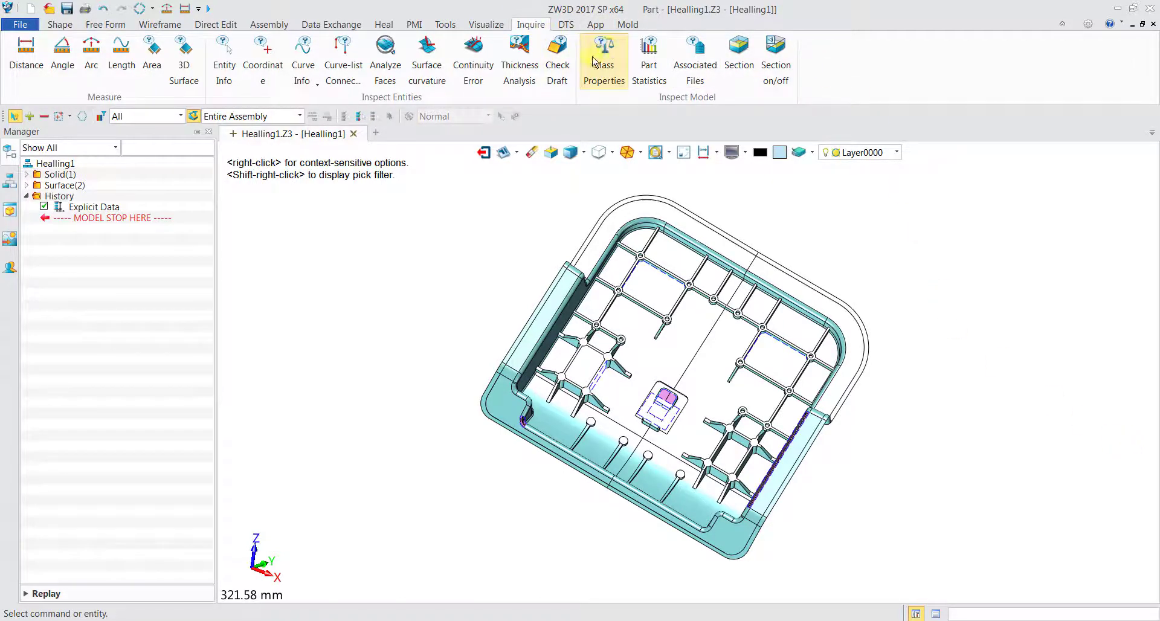
Run a face analysis by radius on the part and examine the colored faces from the inside and outside.
left_click(395, 81)
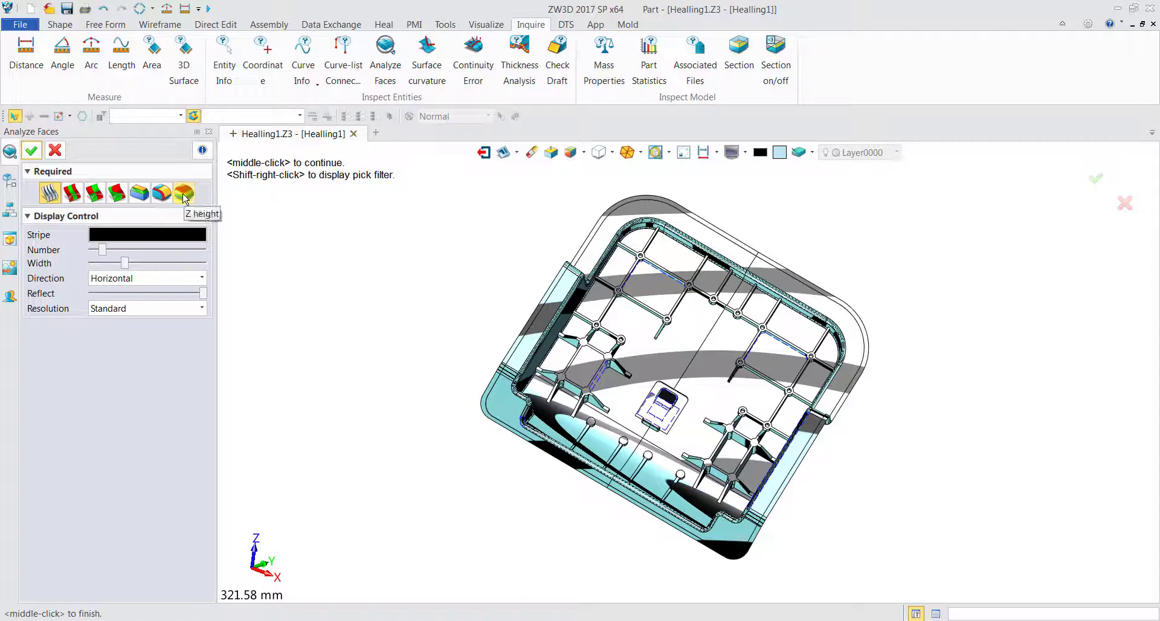
left_click(172, 202)
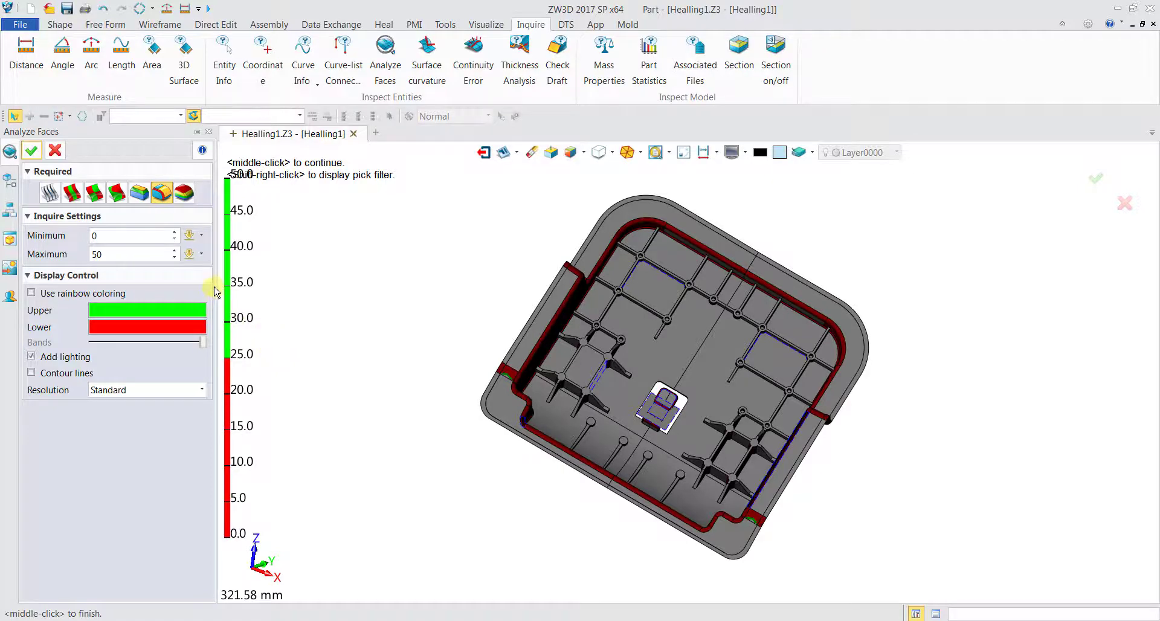
scroll(237, 279, "down", 1)
left_click(29, 151)
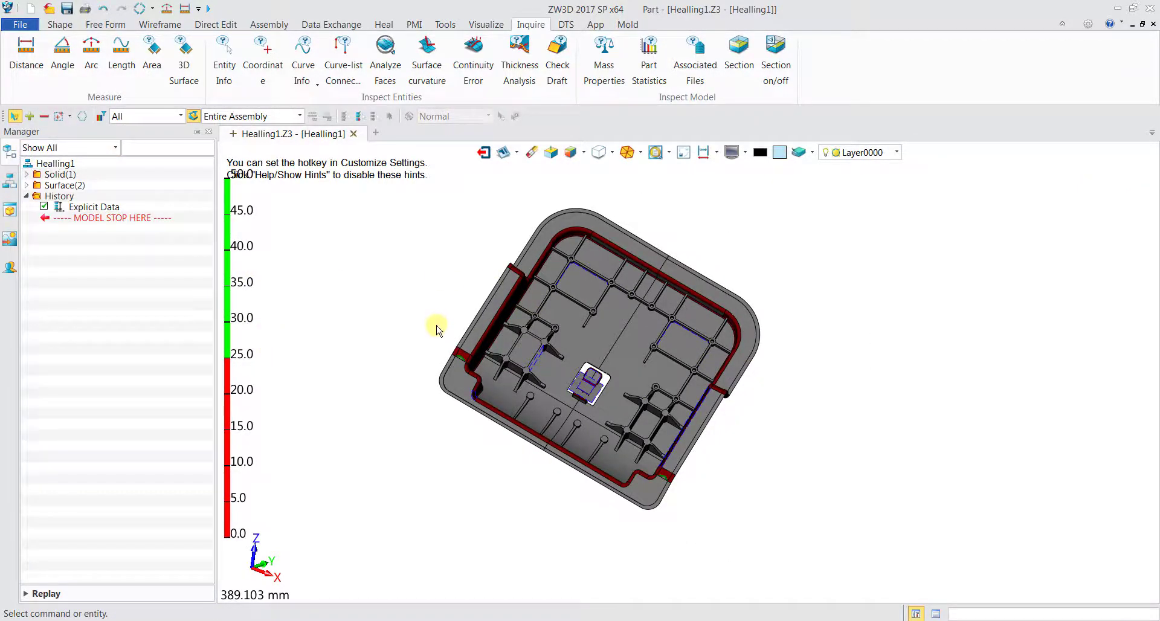
scroll(439, 330, "up", 2)
middle_click_drag(414, 339, 290, 306)
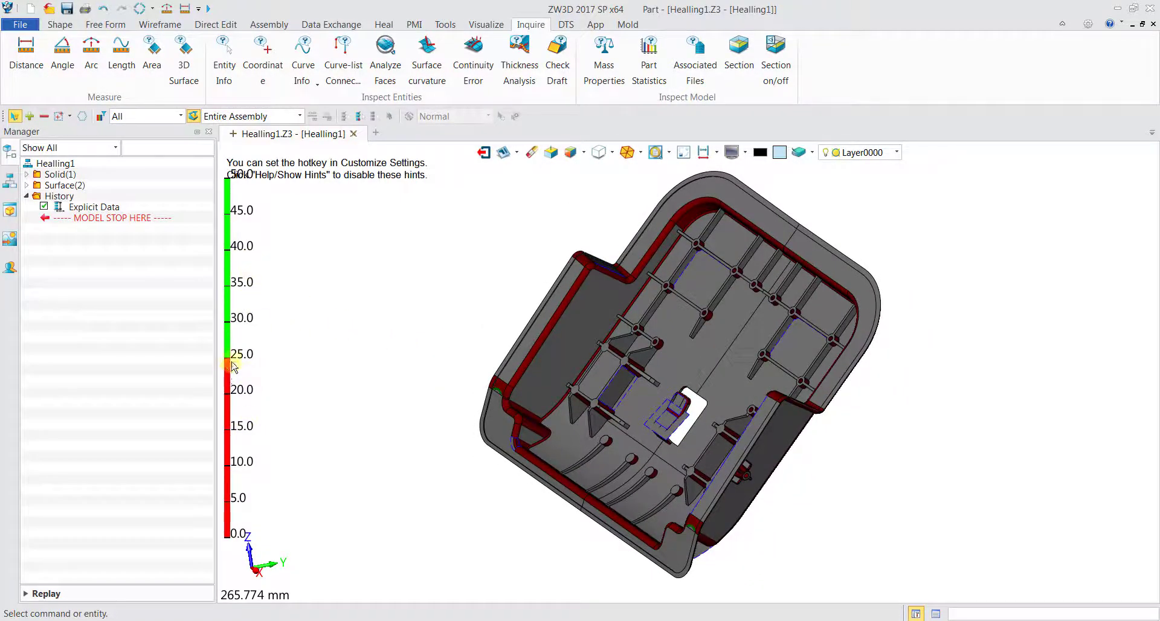
middle_click_drag(492, 345, 751, 270)
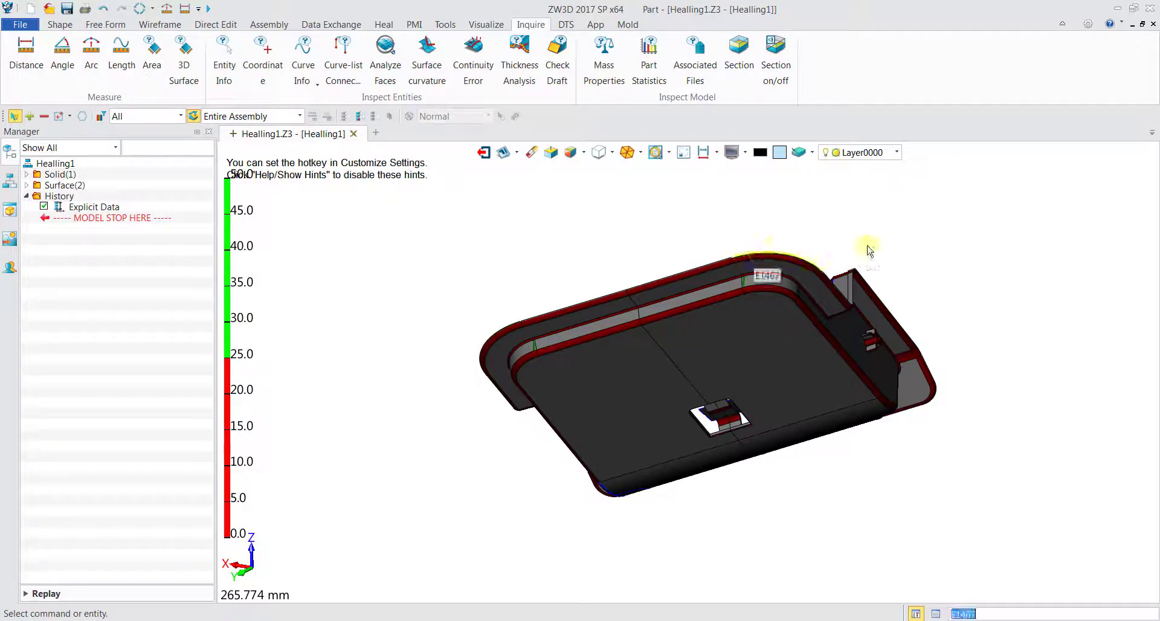
middle_click_drag(870, 275, 595, 284)
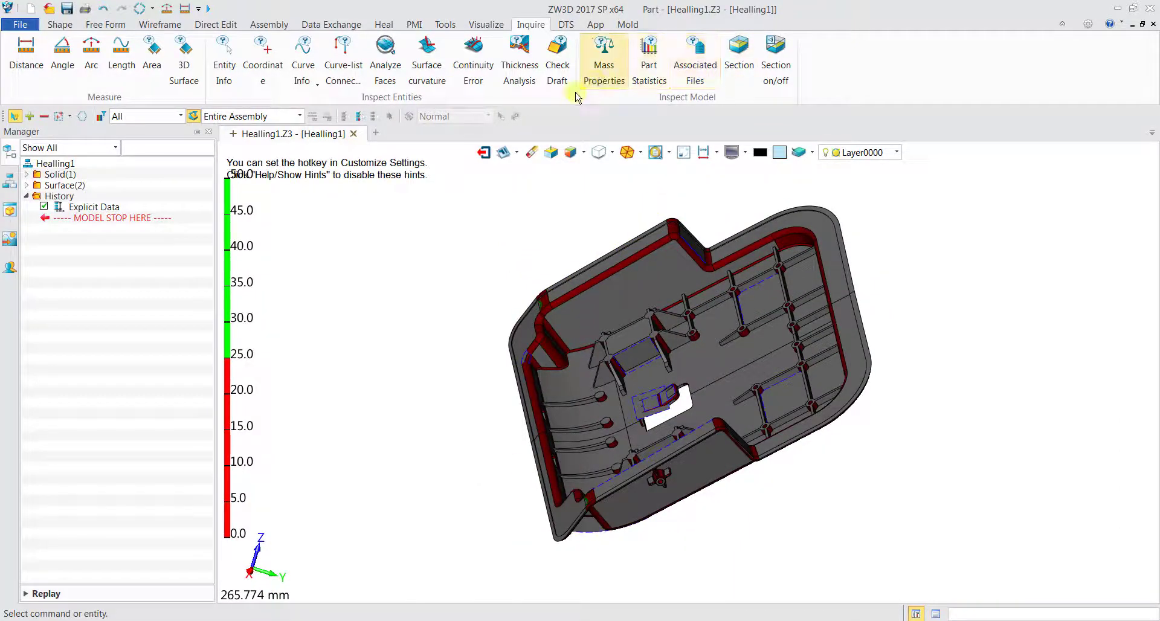
Turn on rainbow coloring for the radius face analysis and set the maximum radius to 10.
left_click(393, 70)
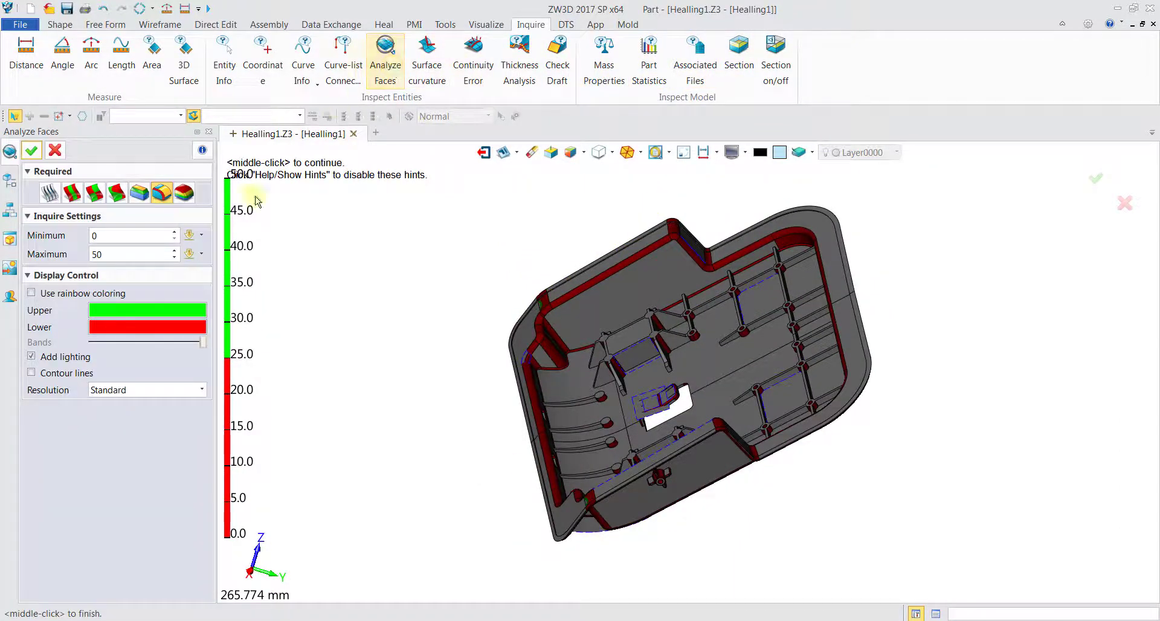
left_click(31, 293)
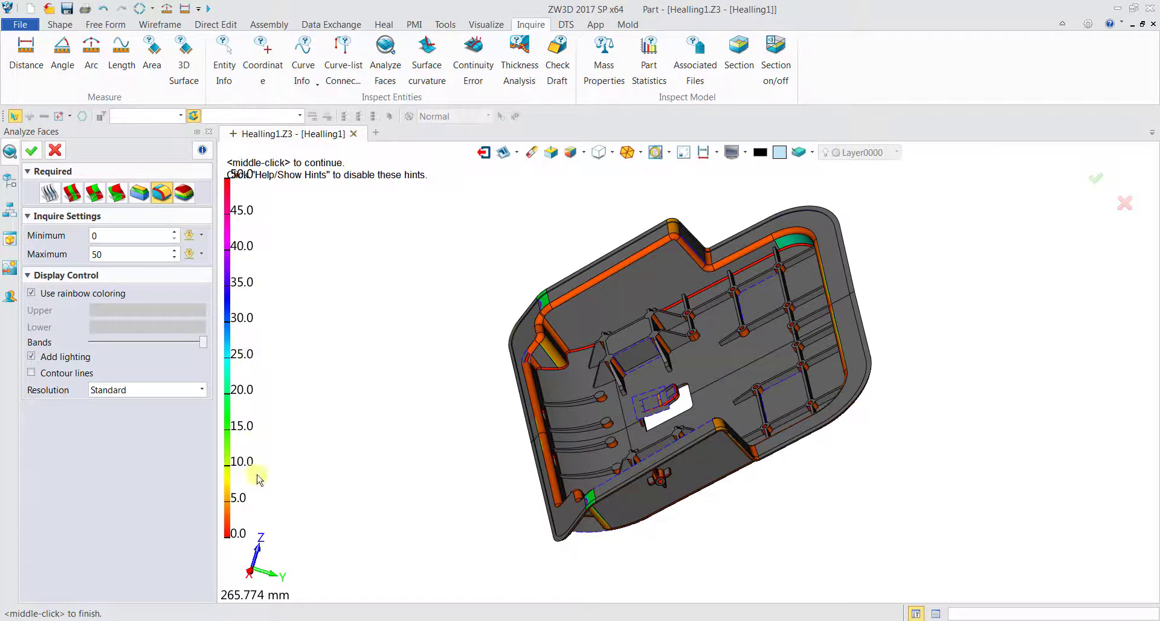
left_click(117, 256)
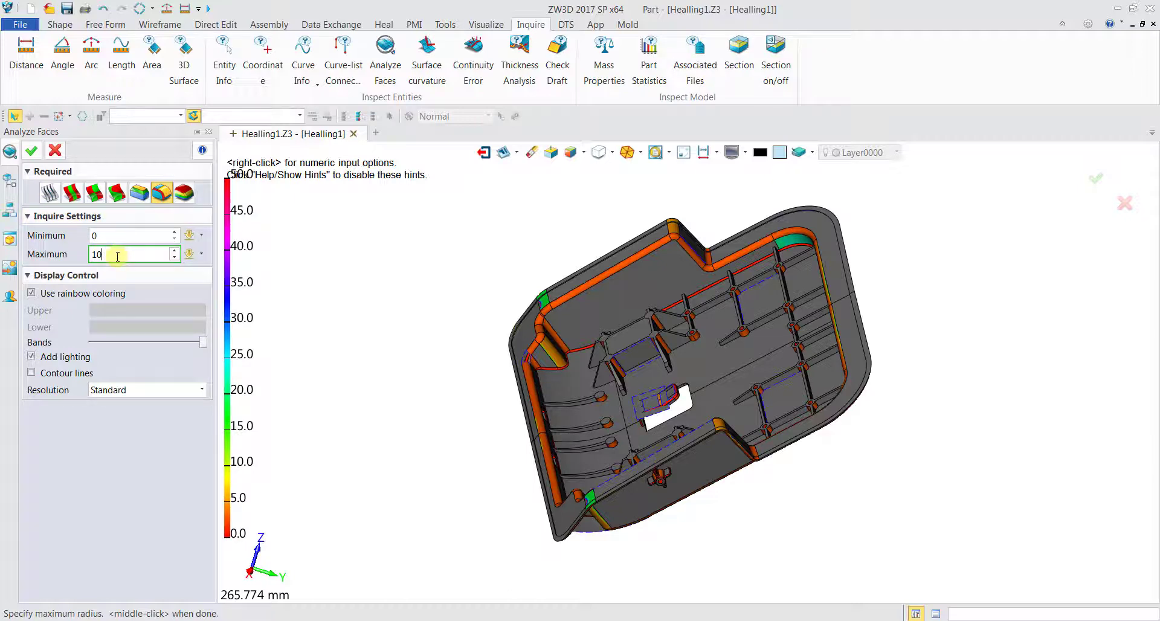
left_click(33, 150)
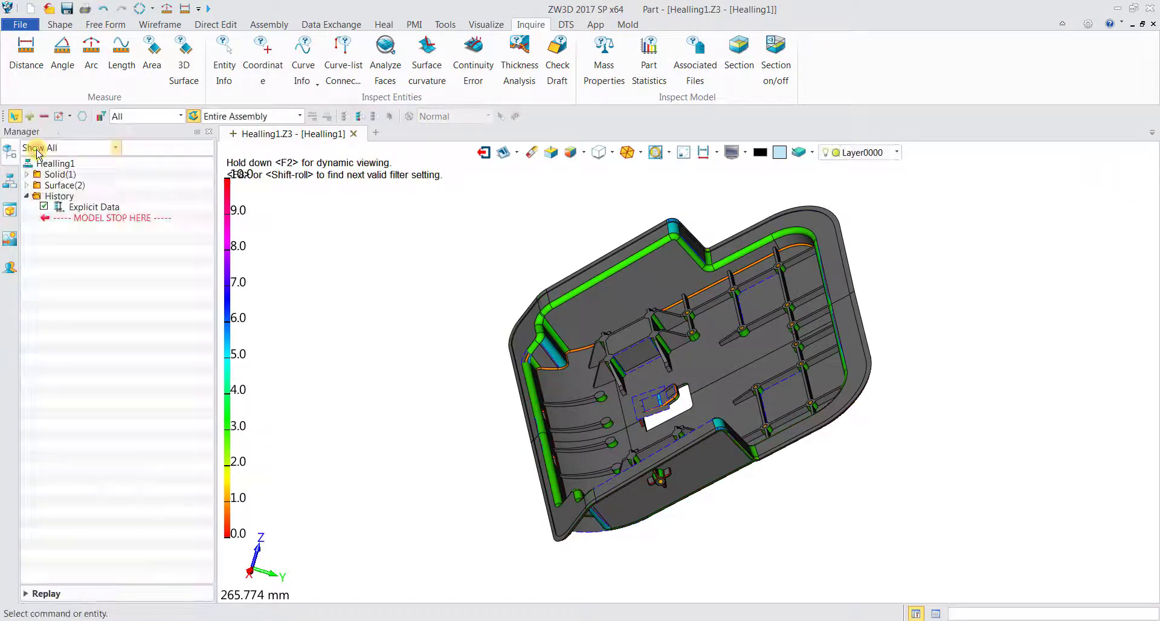
Compare the fillet colors around the side wall's notch with the radius scale and select the flat rim face beside them.
middle_click_drag(805, 517, 826, 551)
scroll(676, 244, "up", 6)
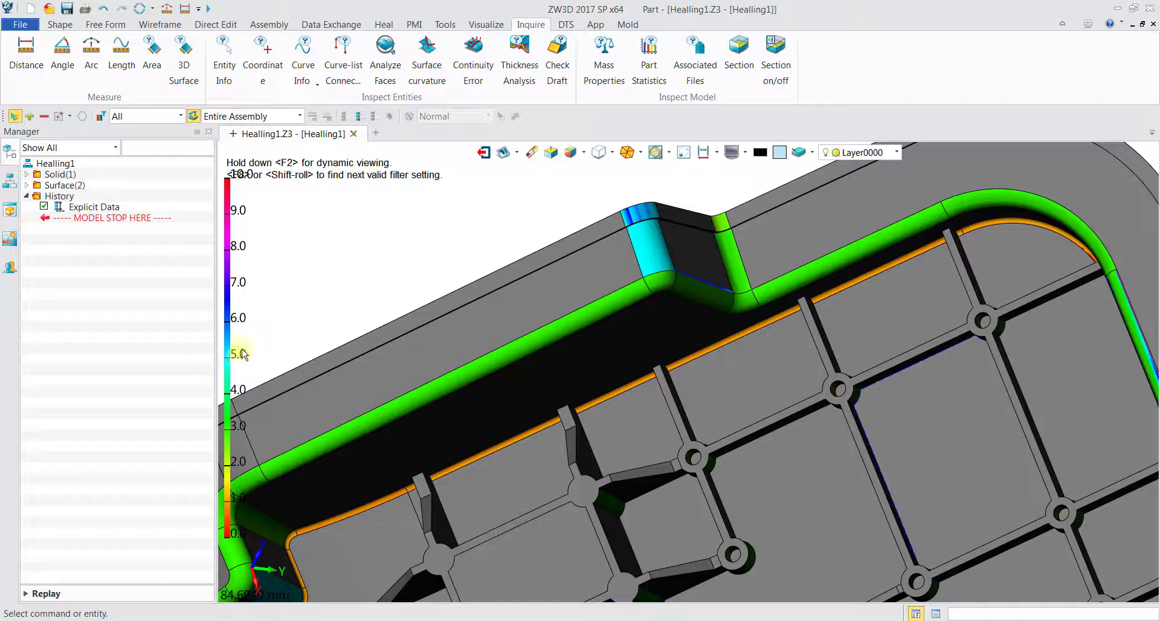
left_click(411, 401)
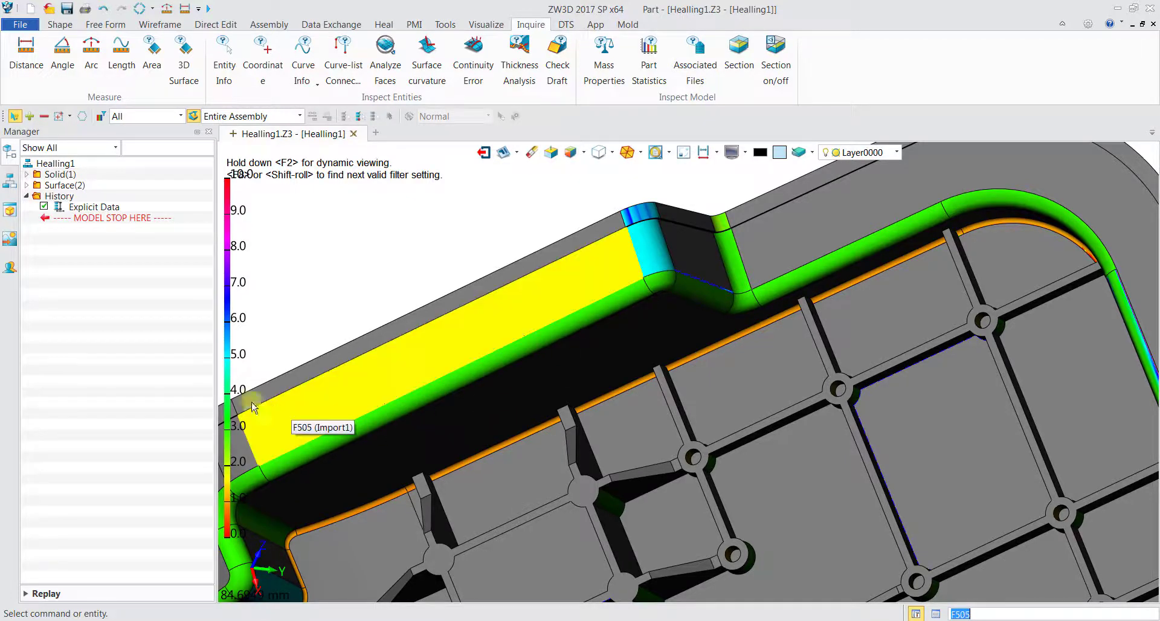
Examine the radius colors on the rim, the side wall and the fillets along the inner edge of the part.
left_click(229, 399)
scroll(375, 400, "down", 6)
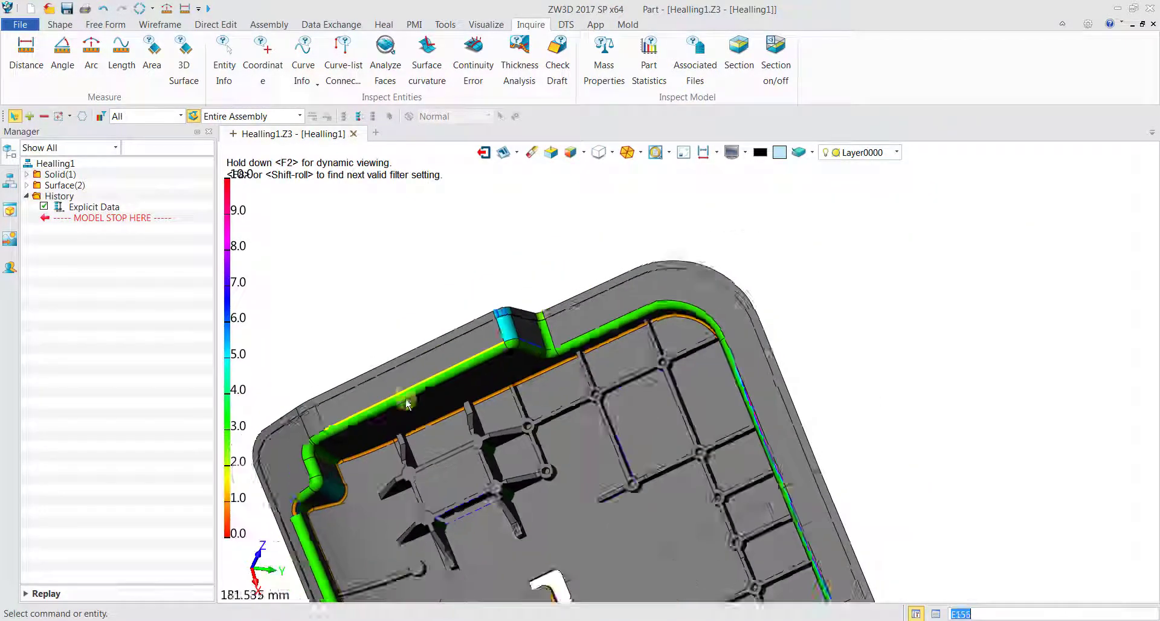
scroll(427, 444, "up", 3)
scroll(427, 444, "up", 8)
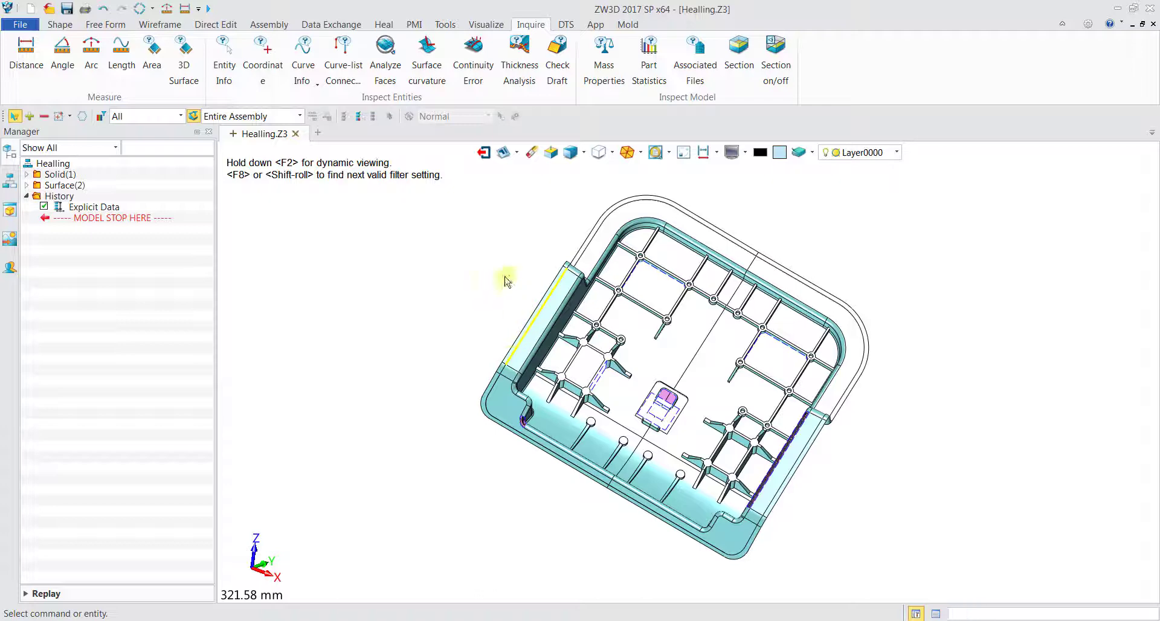
Inquire the surface curvature at points on the rim and on the curved corner fillets beside the side wall.
left_click(427, 86)
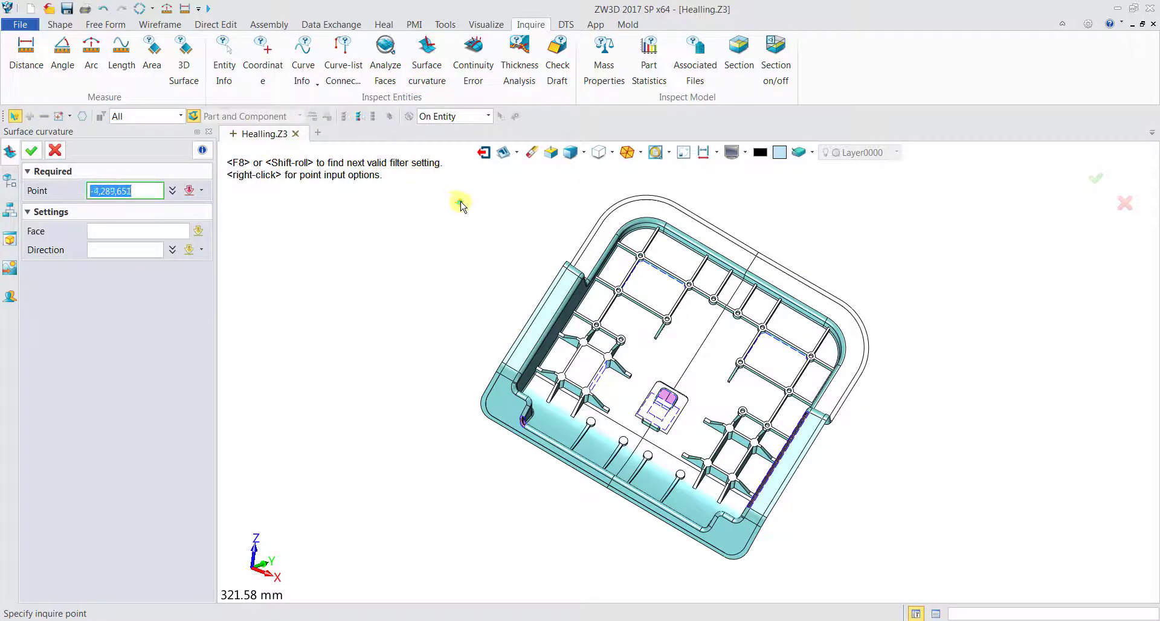
left_click(578, 231)
scroll(510, 389, "up", 5)
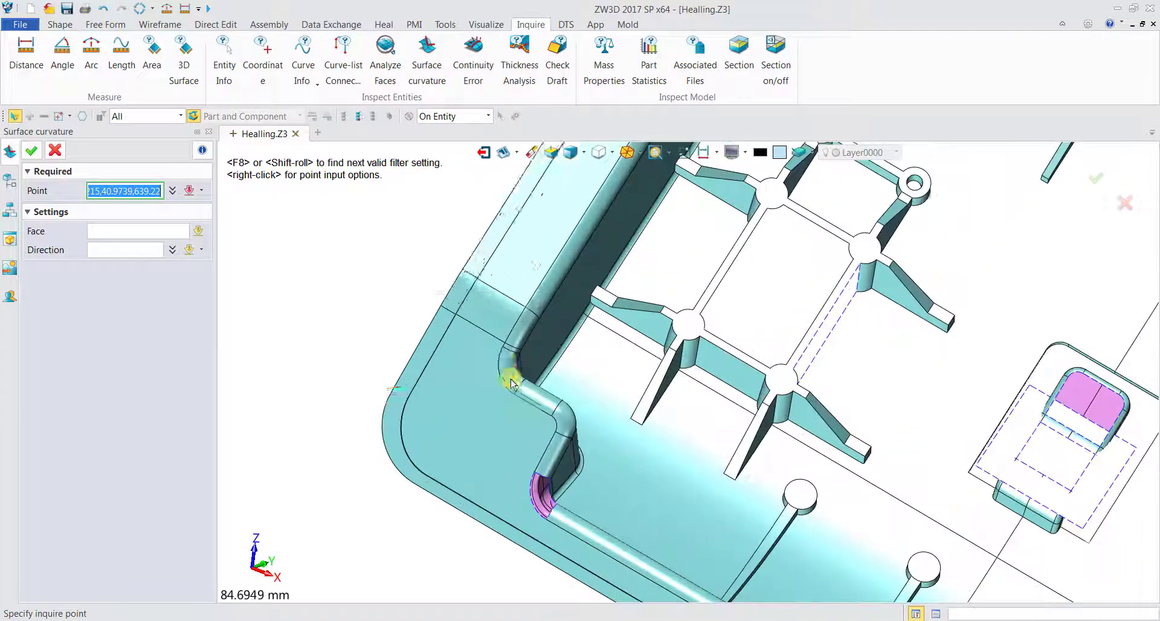
middle_click_drag(360, 339, 252, 358)
left_click(492, 507)
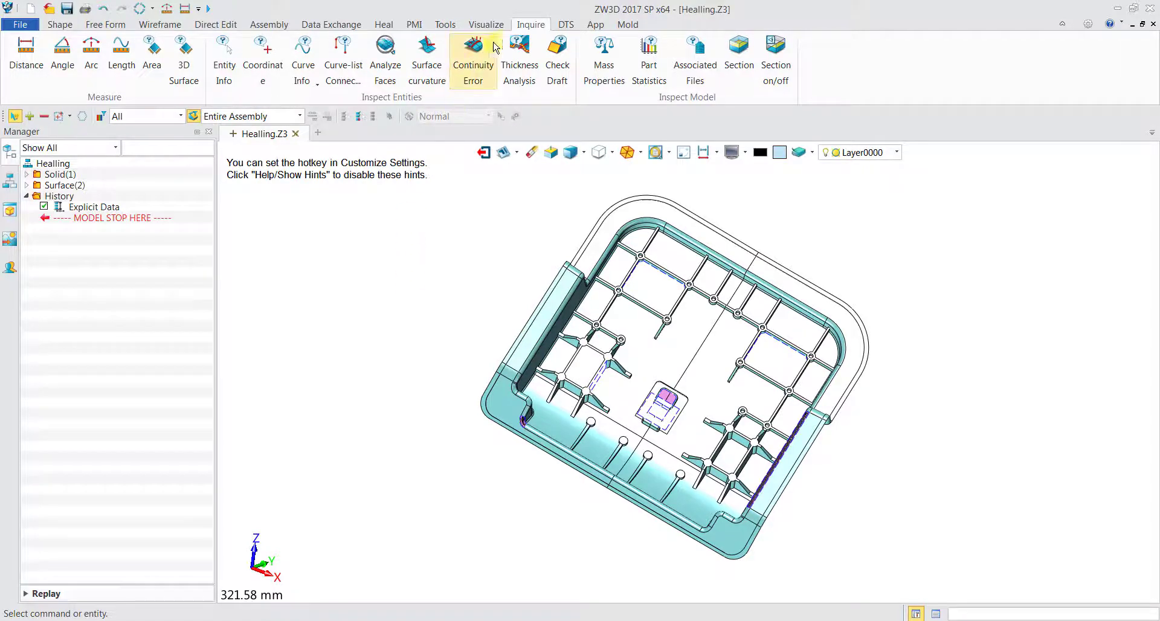
Run a draft angle face analysis on the part and examine the colored inner walls and ribs from several angles.
left_click(391, 87)
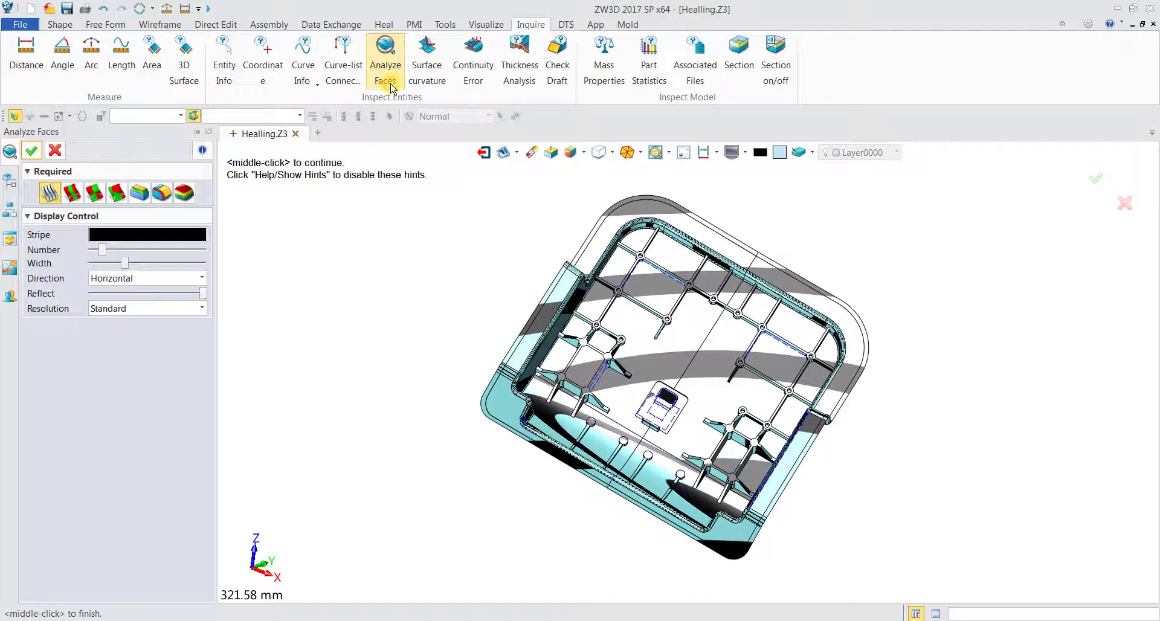
left_click(140, 193)
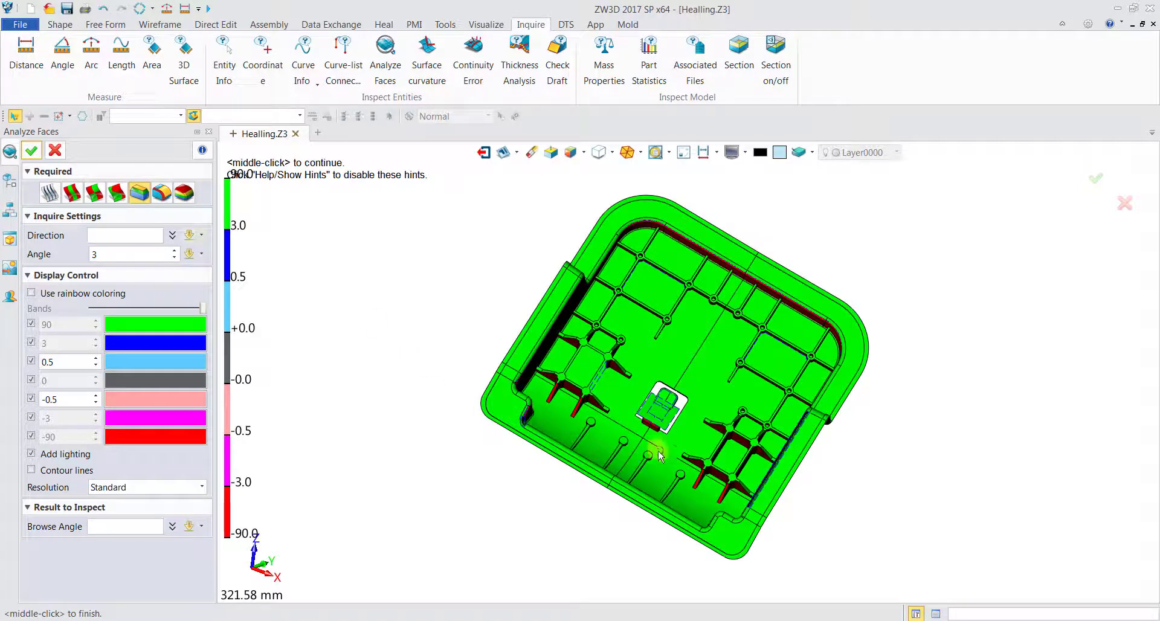
right_click_drag(612, 490, 577, 482)
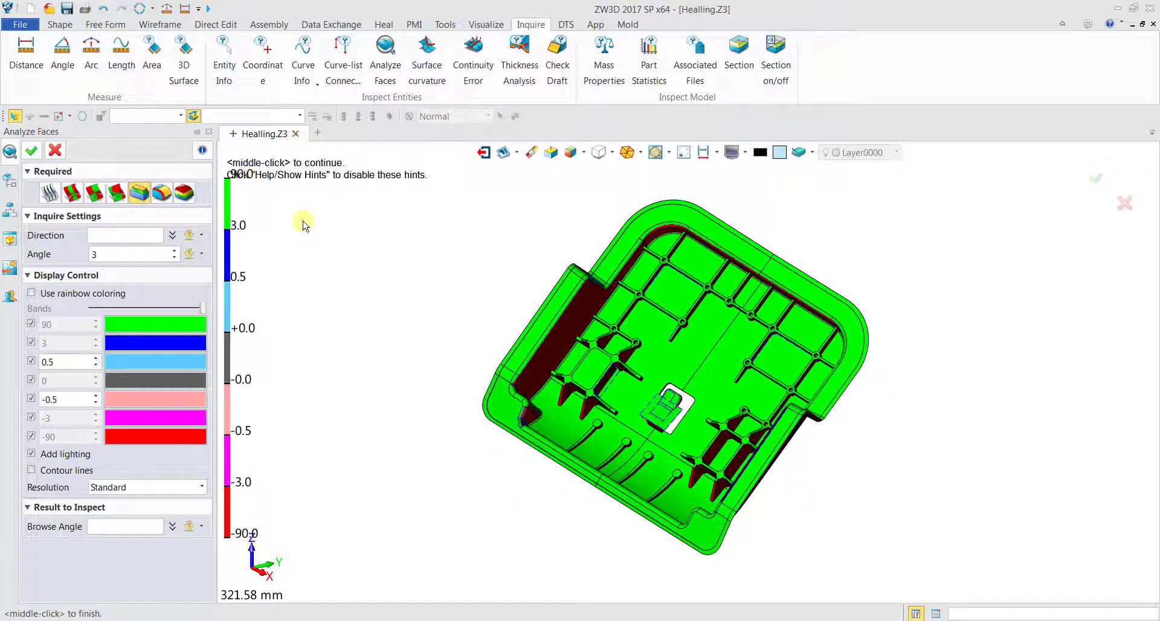
right_click_drag(420, 356, 401, 334)
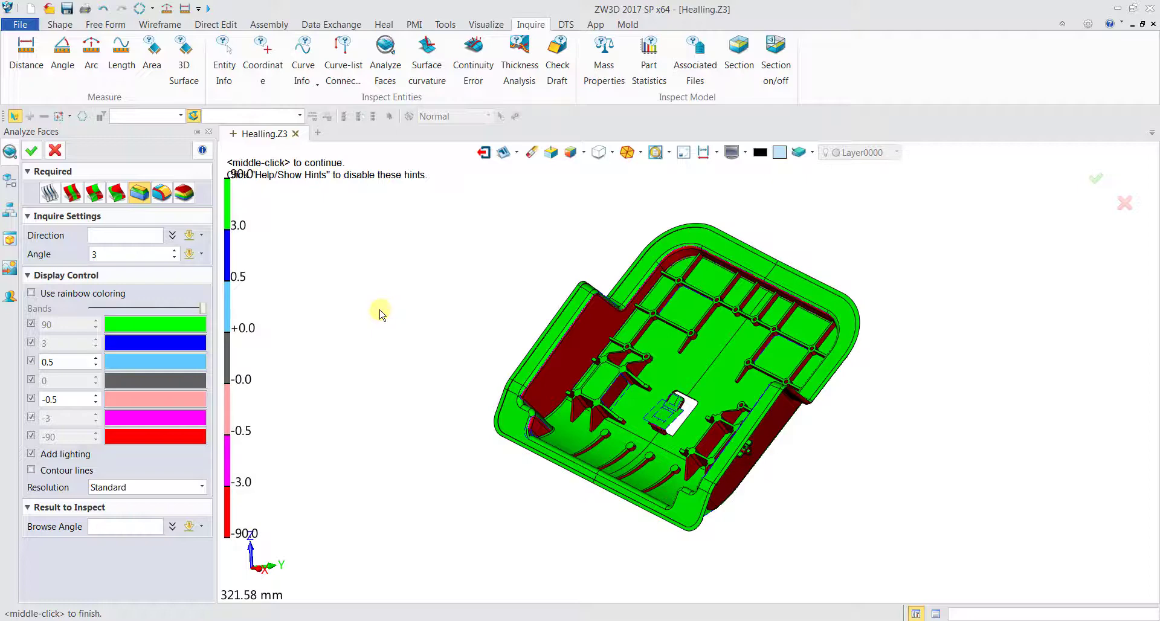
Turn on rainbow coloring for the draft analysis, set the angle to 90 and compare the part's inside and outside faces.
left_click(31, 294)
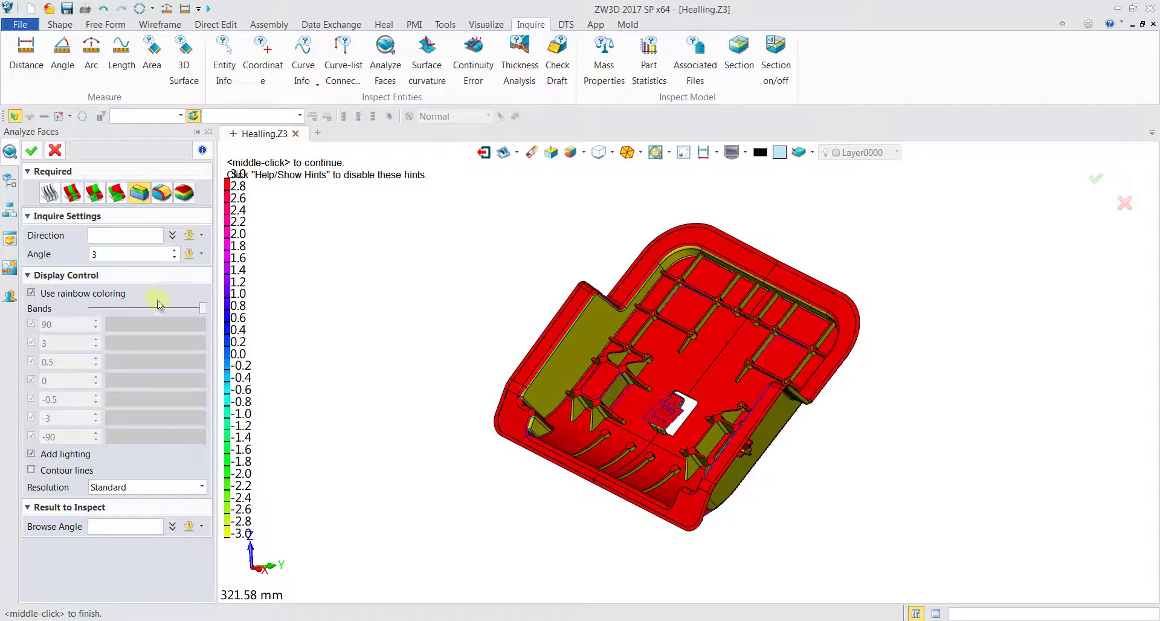
left_click(144, 259)
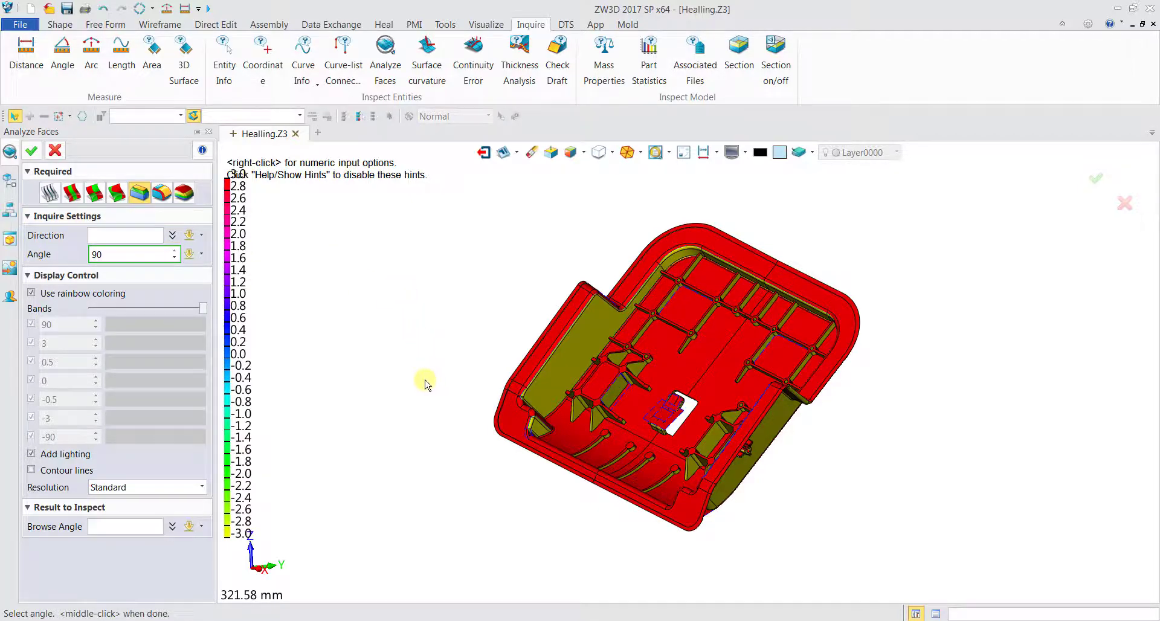
middle_click_drag(428, 384, 385, 382)
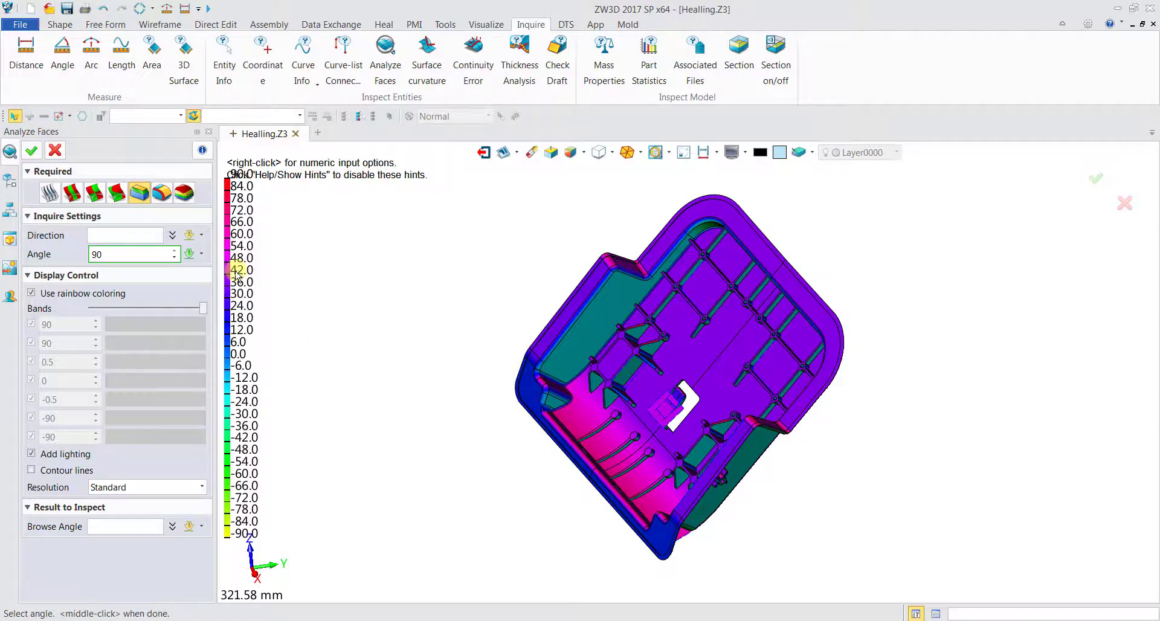
middle_click_drag(944, 426, 732, 362)
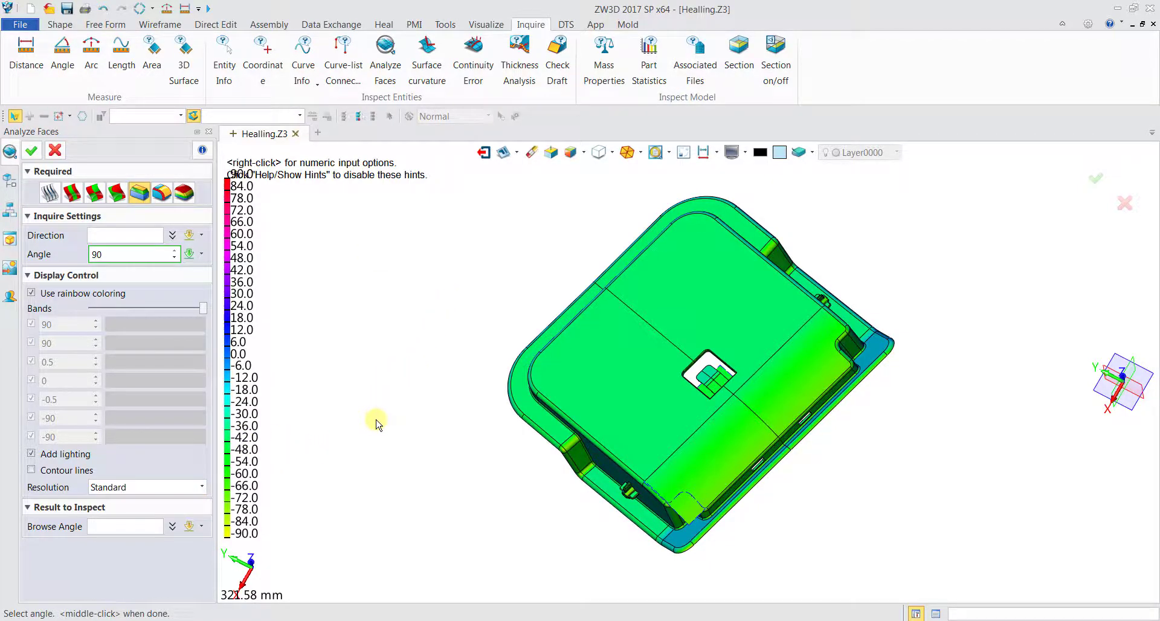
mouse_move(376, 423)
middle_mouse_down()
mouse_move(375, 404)
mouse_move(384, 411)
mouse_move(363, 418)
middle_mouse_up()
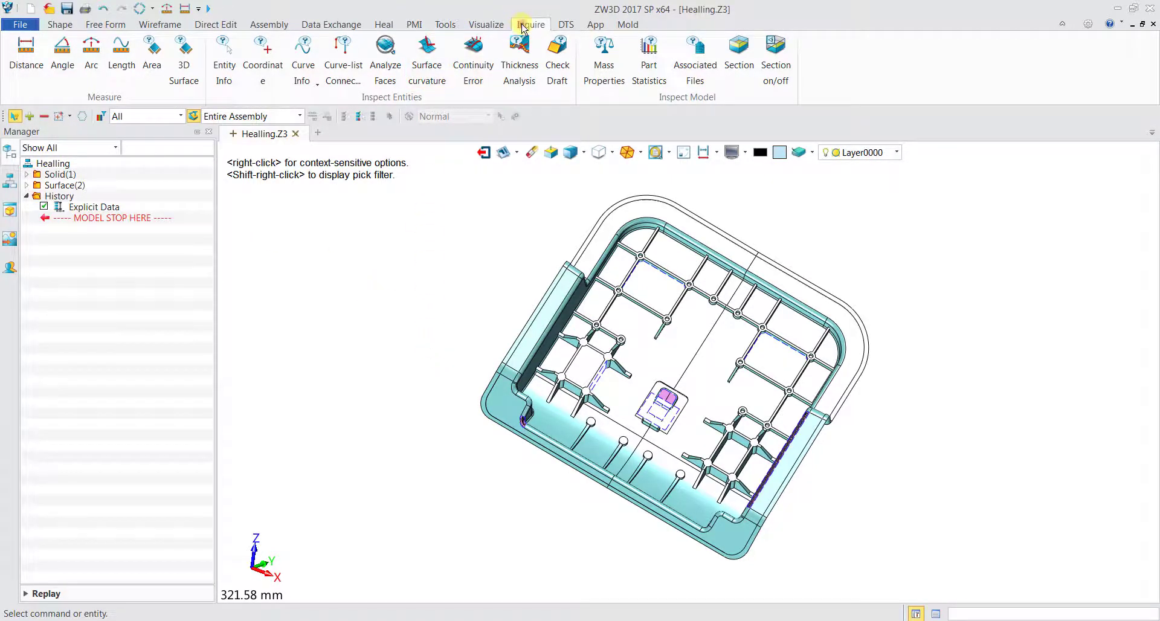
Browse the draft angle dynamically on individual faces around the part's rim and side wall notch with Check Draft.
left_click(562, 82)
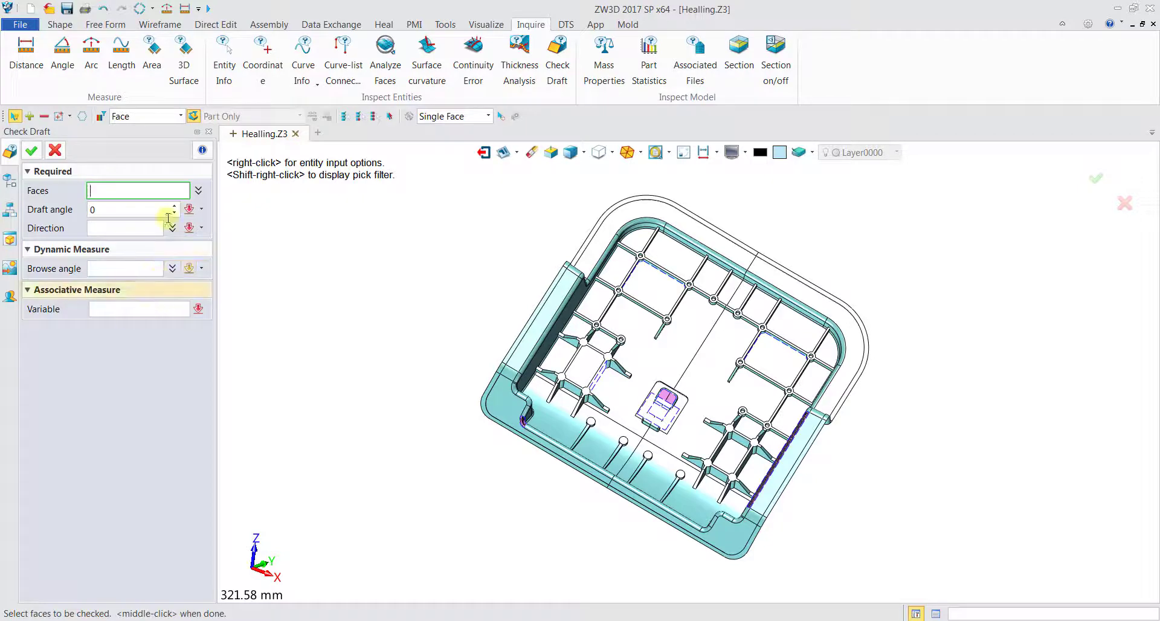
left_click(94, 267)
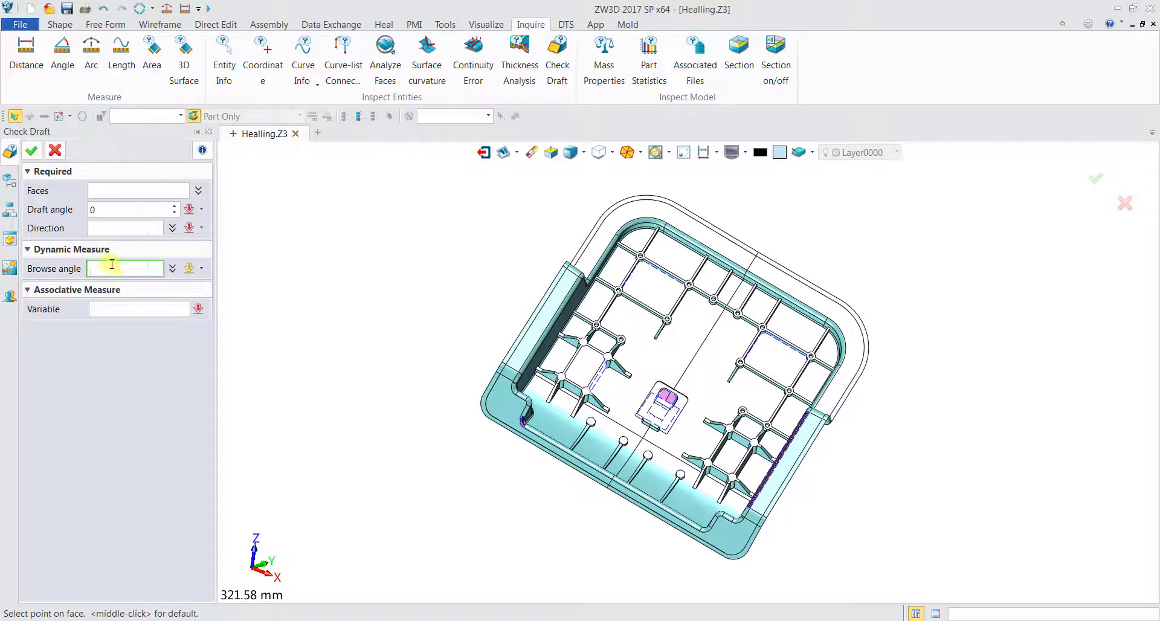
mouse_move(605, 225)
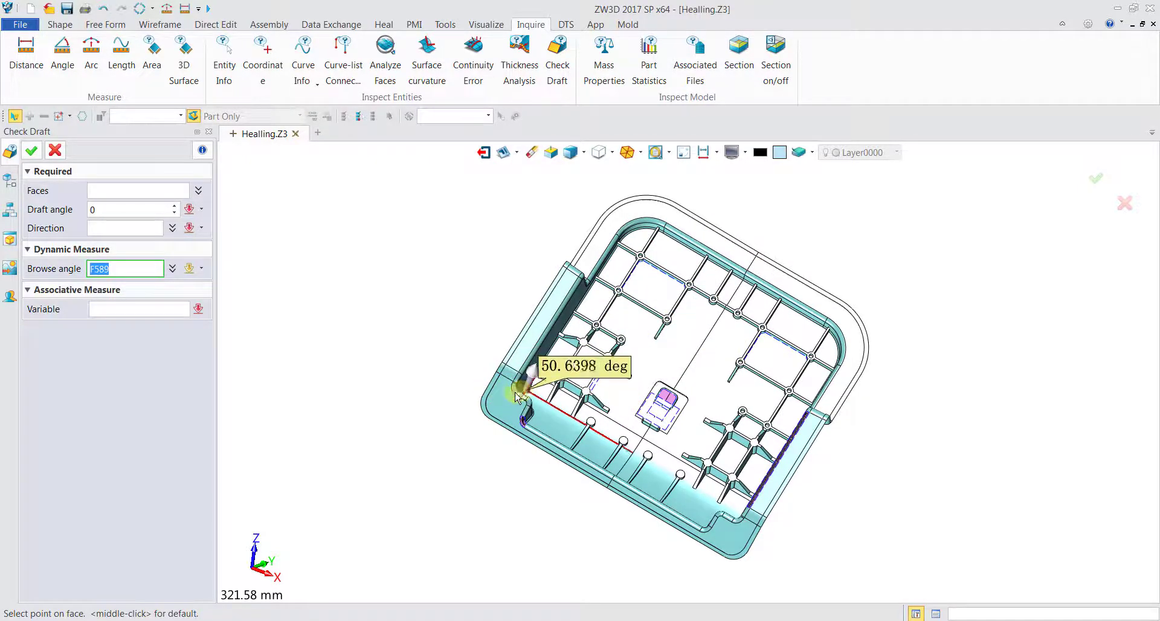
scroll(532, 393, "up", 2)
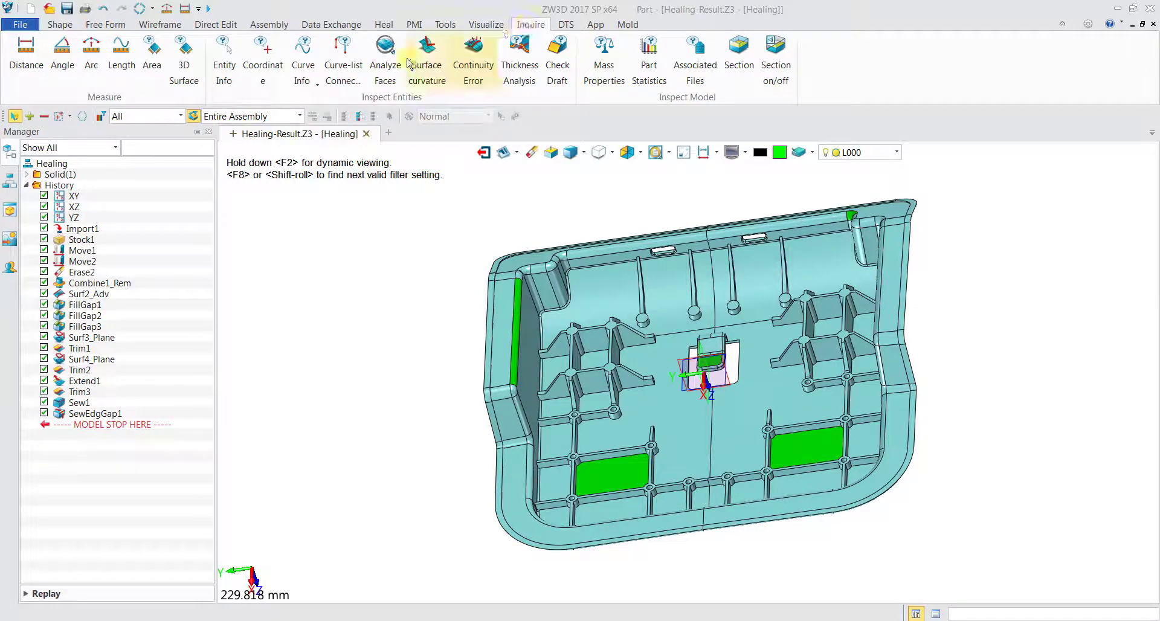
Apply a draft angle face analysis with a 3-degree angle to the healed part and keep its coloring displayed.
left_click(386, 60)
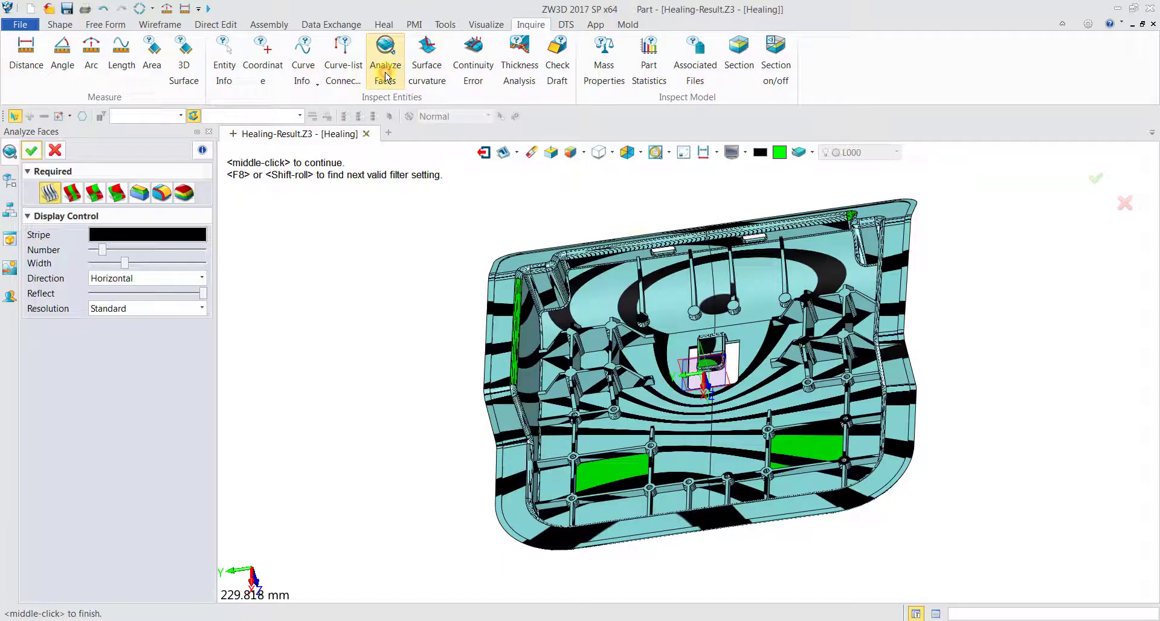
left_click(142, 199)
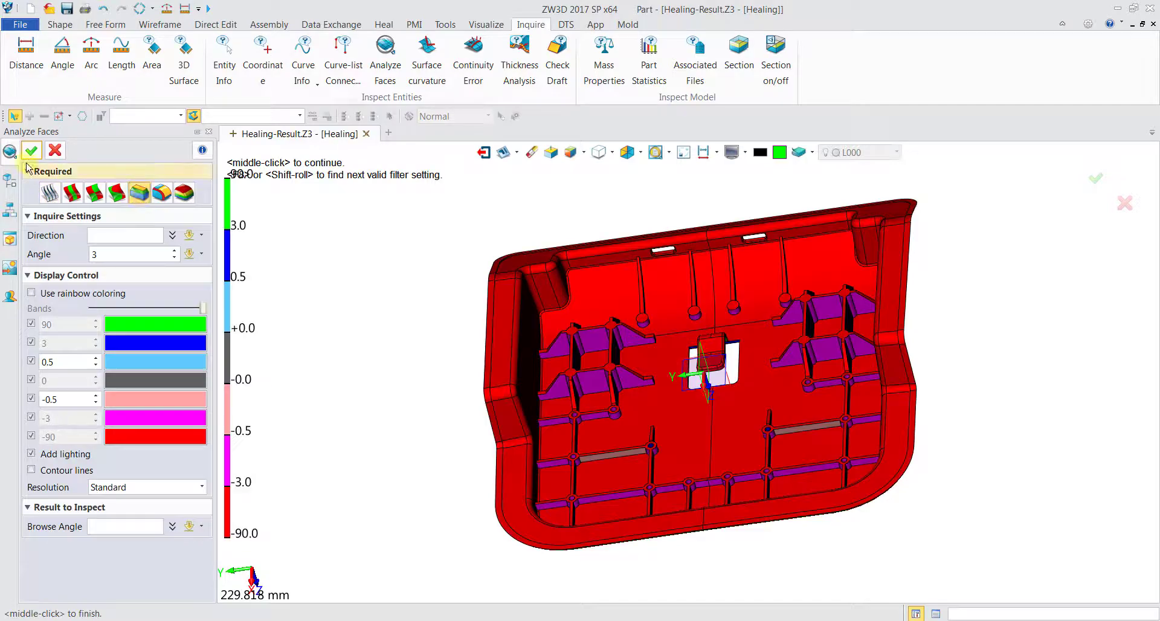
left_click(30, 151)
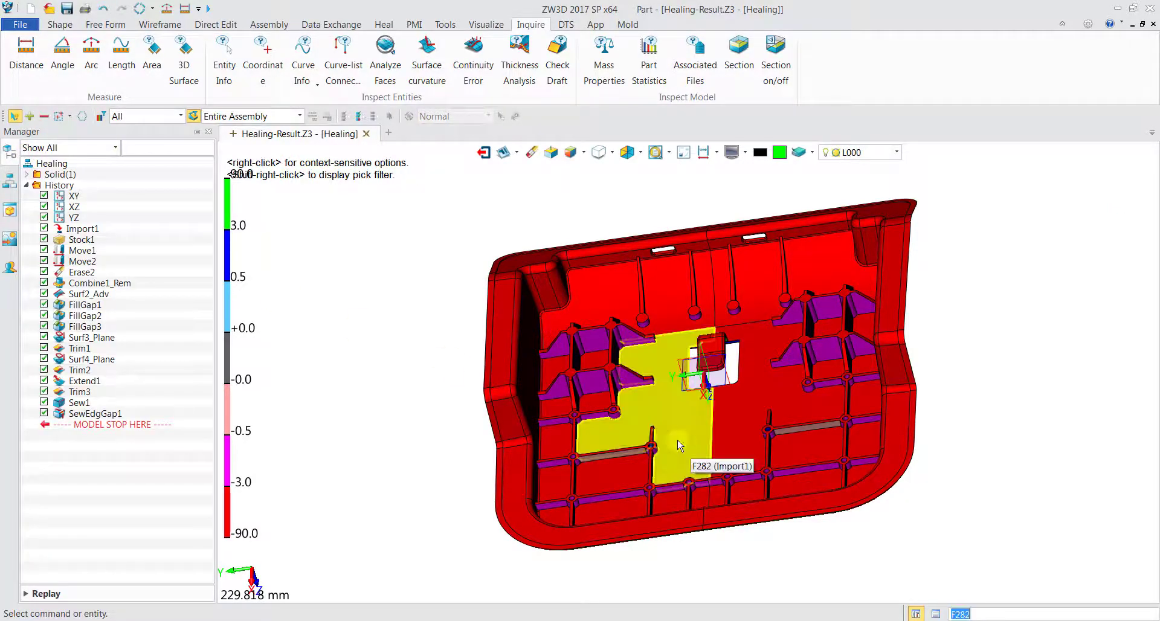
Draft the gray side face of the short tapered rib beside the boss by 3 degrees from its base edge.
scroll(686, 460, "up", 5)
scroll(628, 465, "up", 3)
middle_click_drag(572, 460, 514, 464)
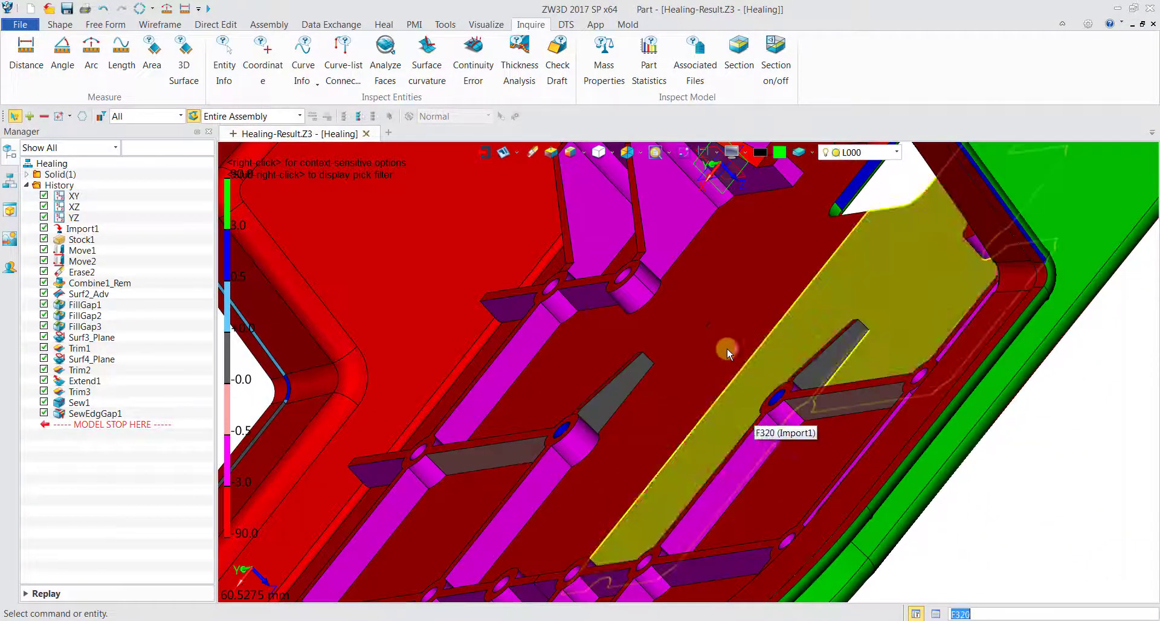
scroll(1029, 469, "up", 2)
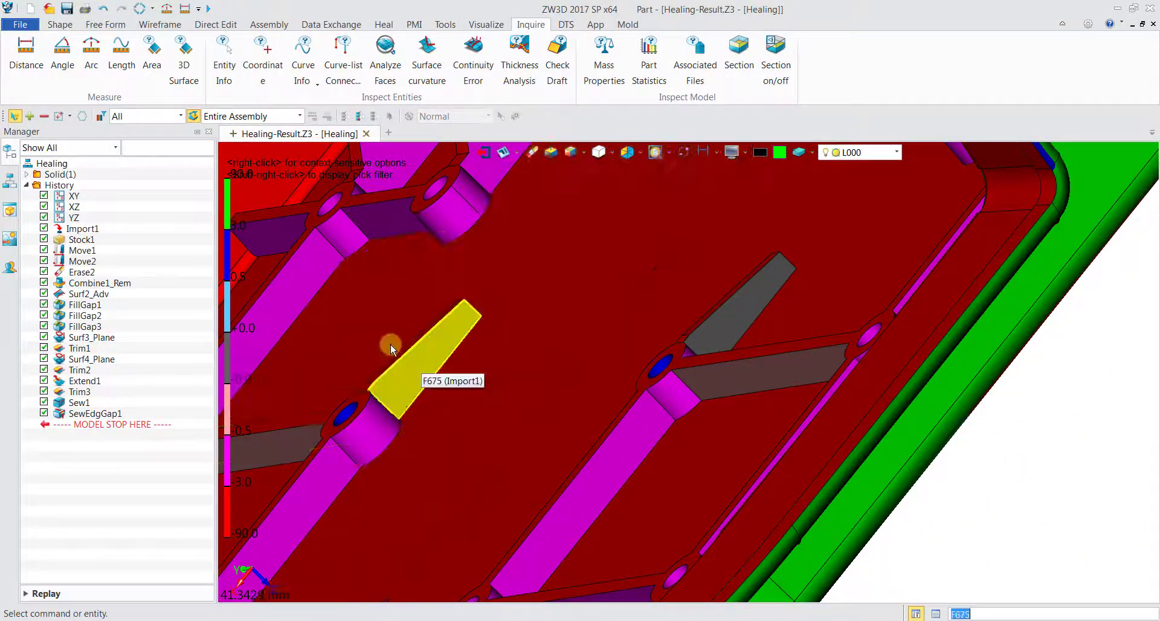
middle_click_drag(390, 344, 553, 458)
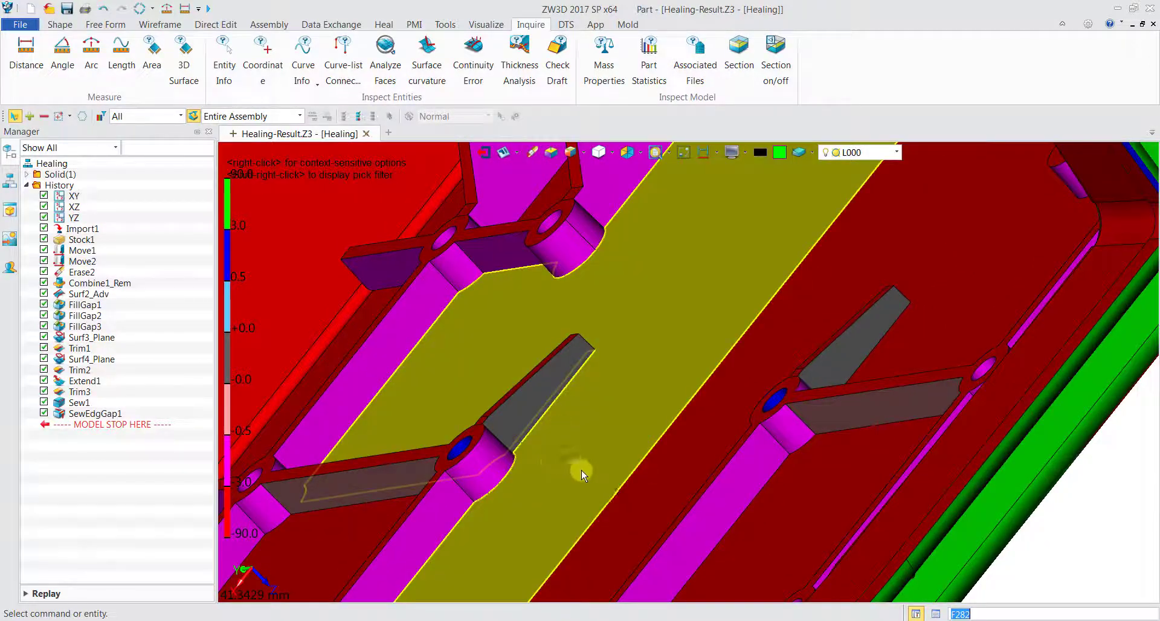
scroll(580, 465, "up", 3)
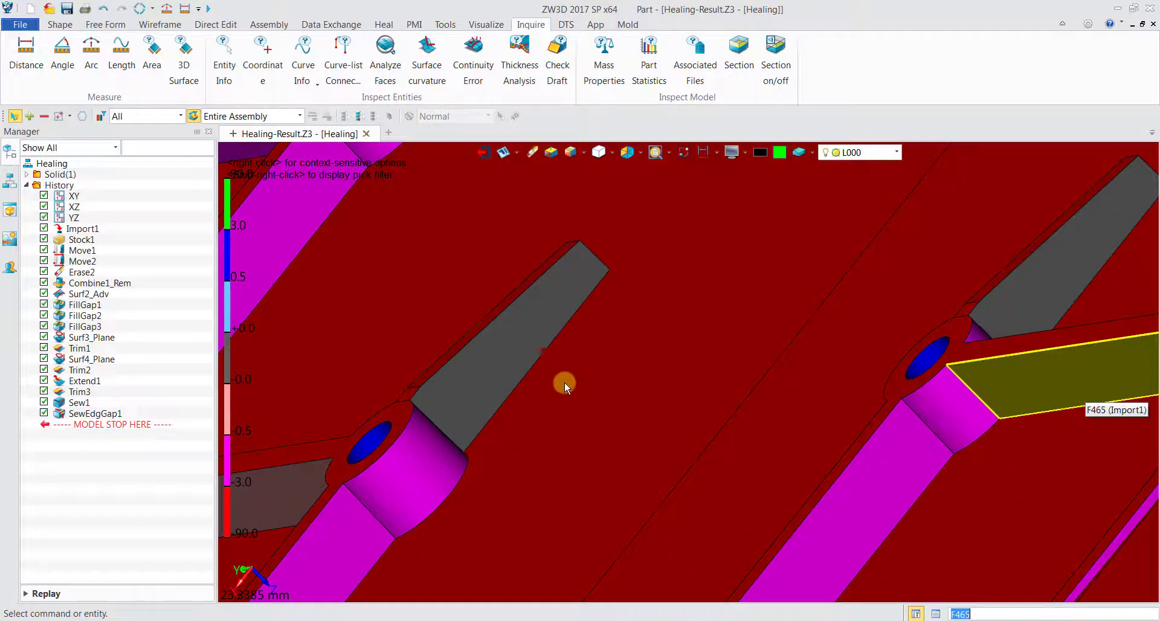
right_click(528, 372)
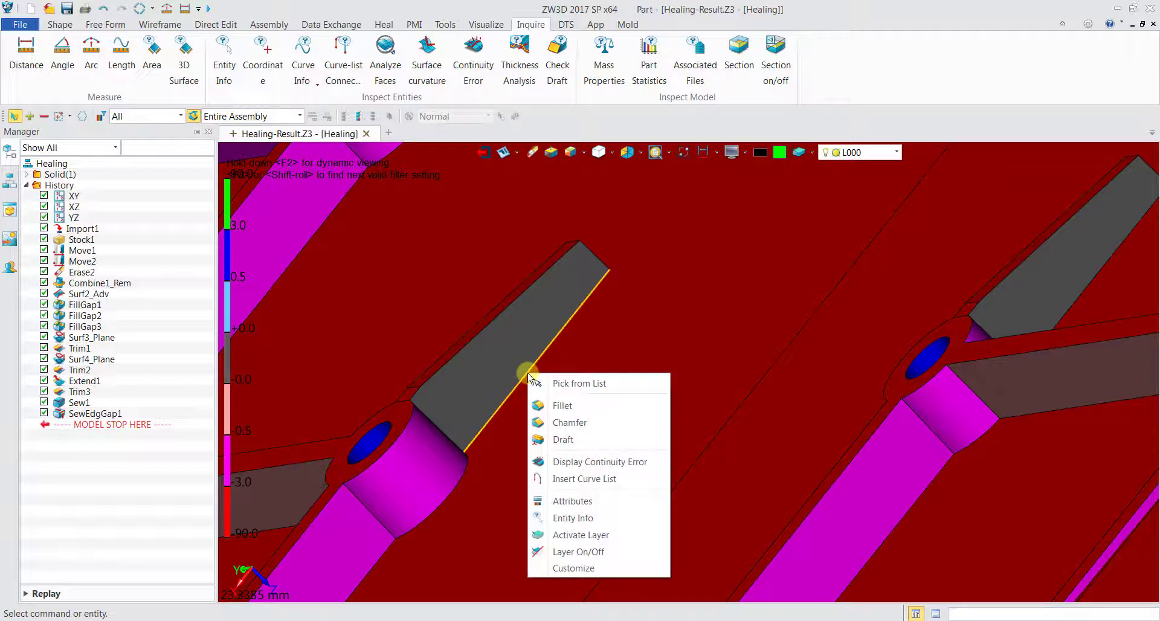
left_click(562, 439)
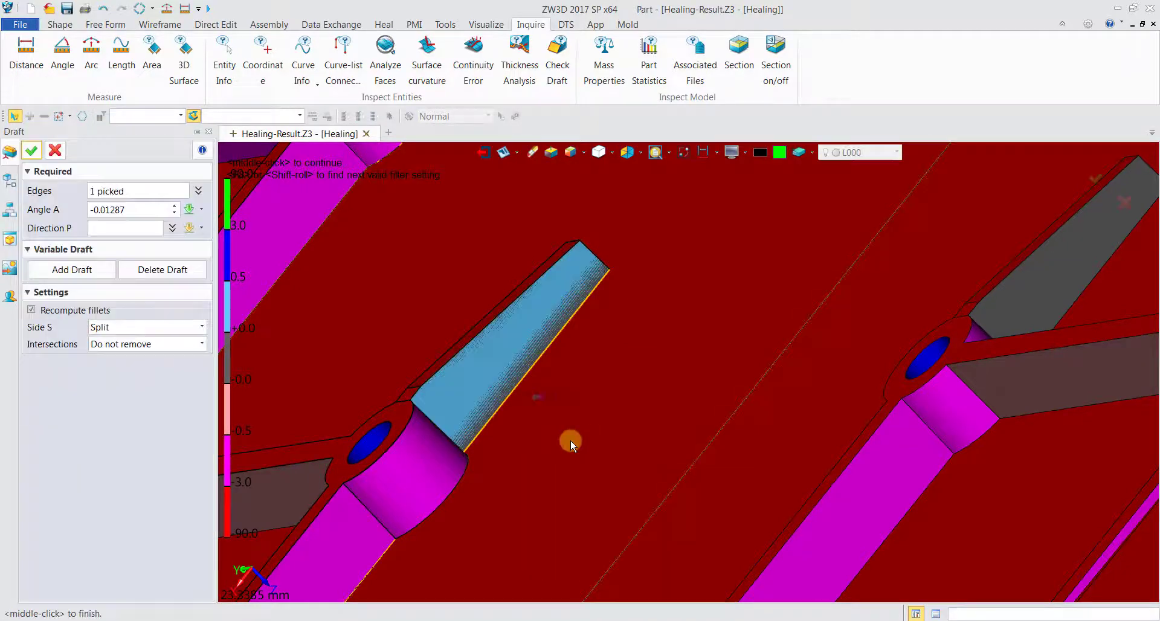
left_click(141, 208)
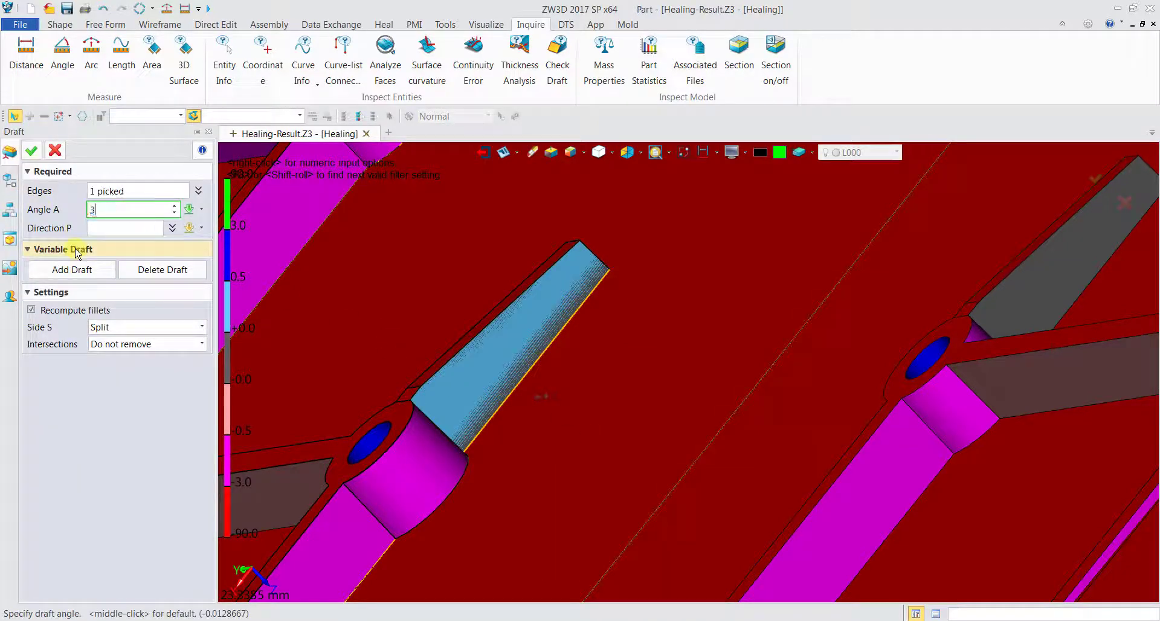
left_click(30, 151)
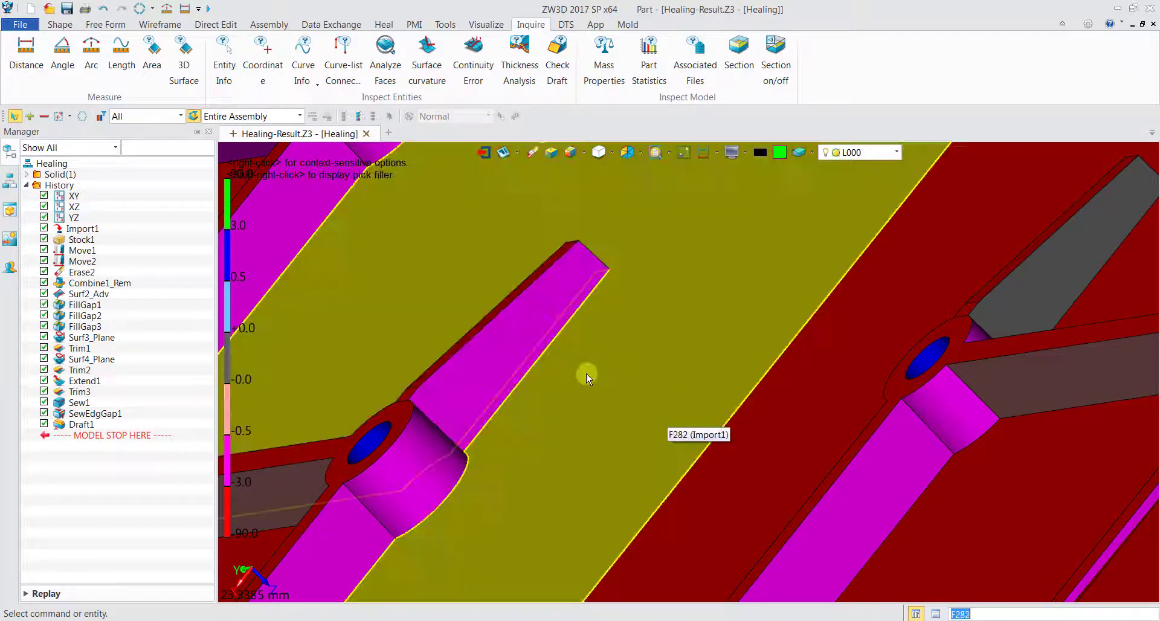
scroll(491, 353, "down", 3)
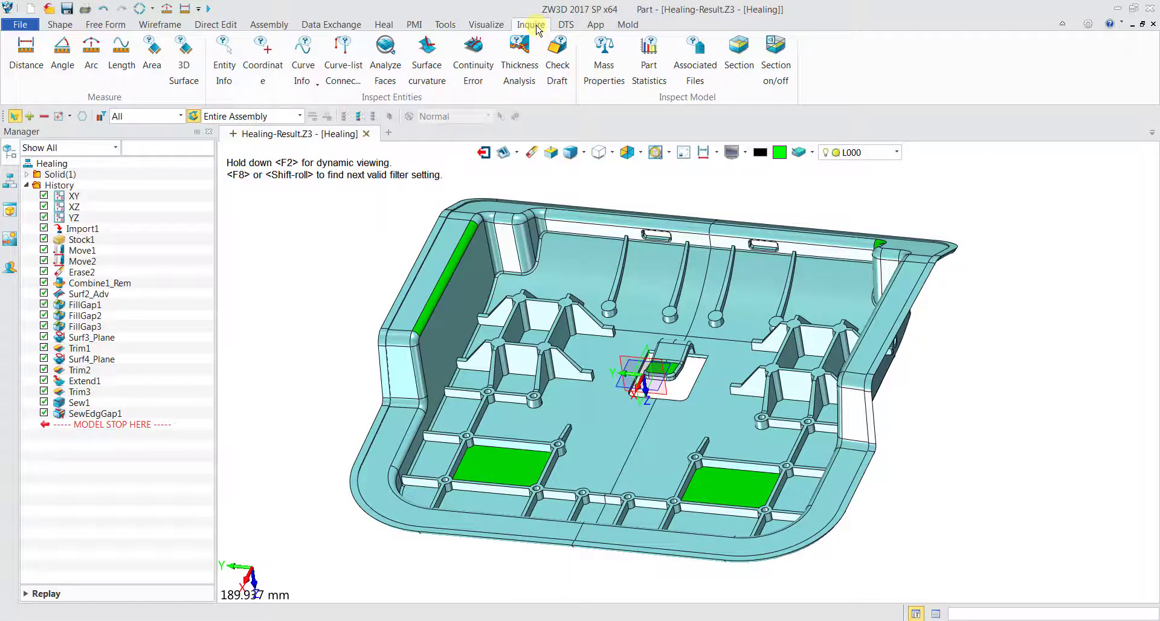
Open the thickness analysis for the healed part and activate browsing the thickness at individual points.
left_click(531, 87)
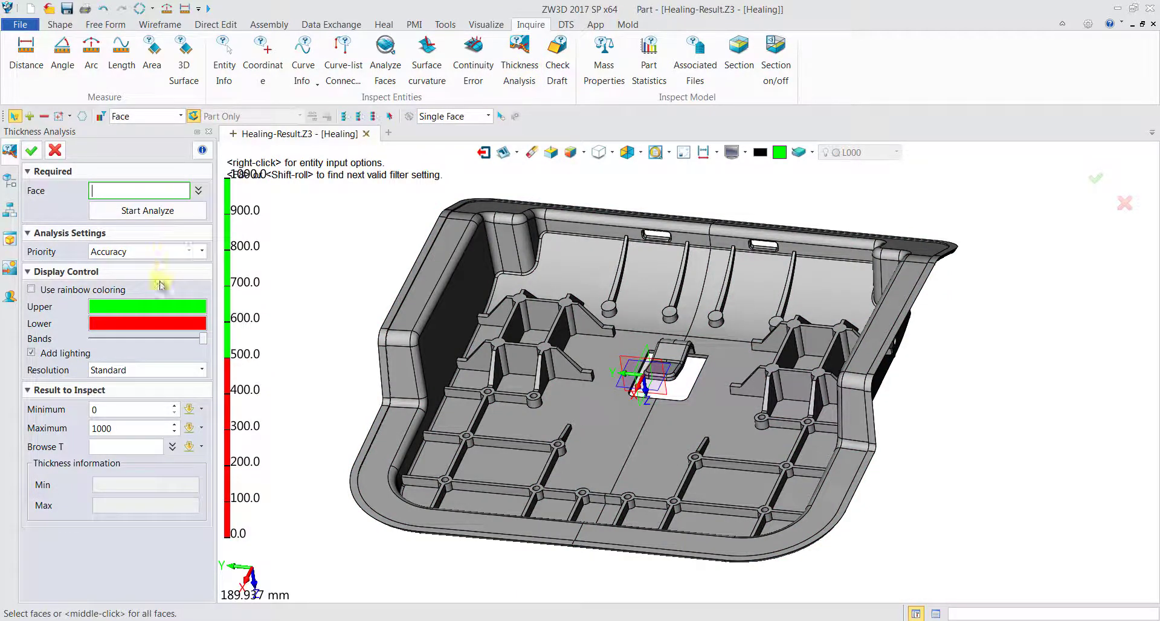
left_click(93, 446)
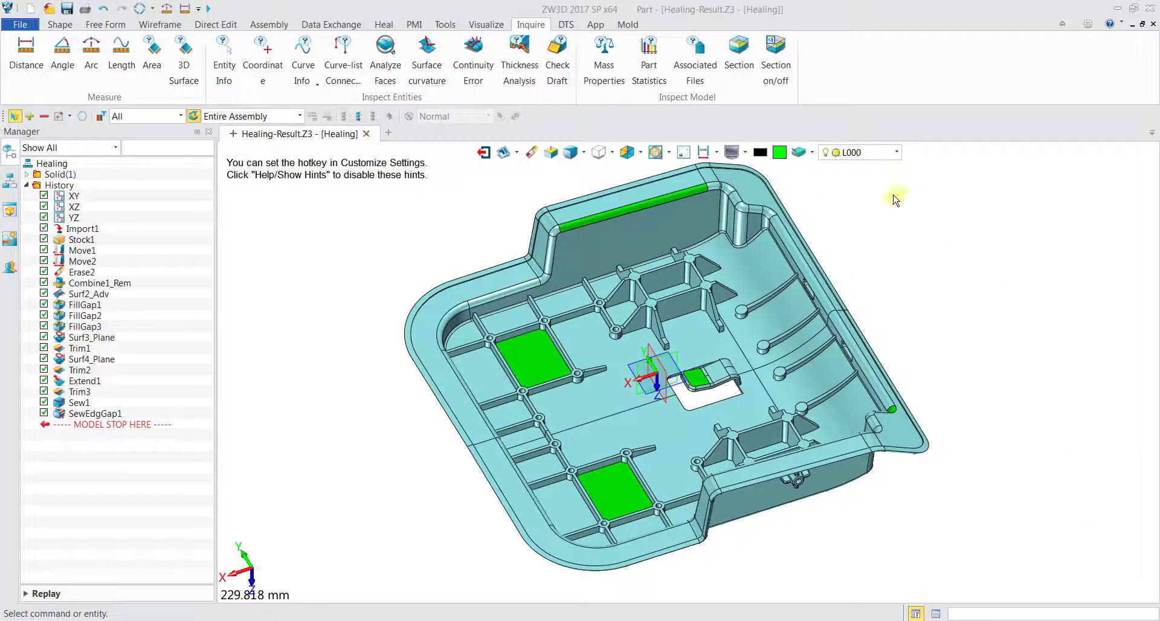
Run a thickness analysis on all faces of the healed part with a maximum thickness of 35.
left_click(513, 62)
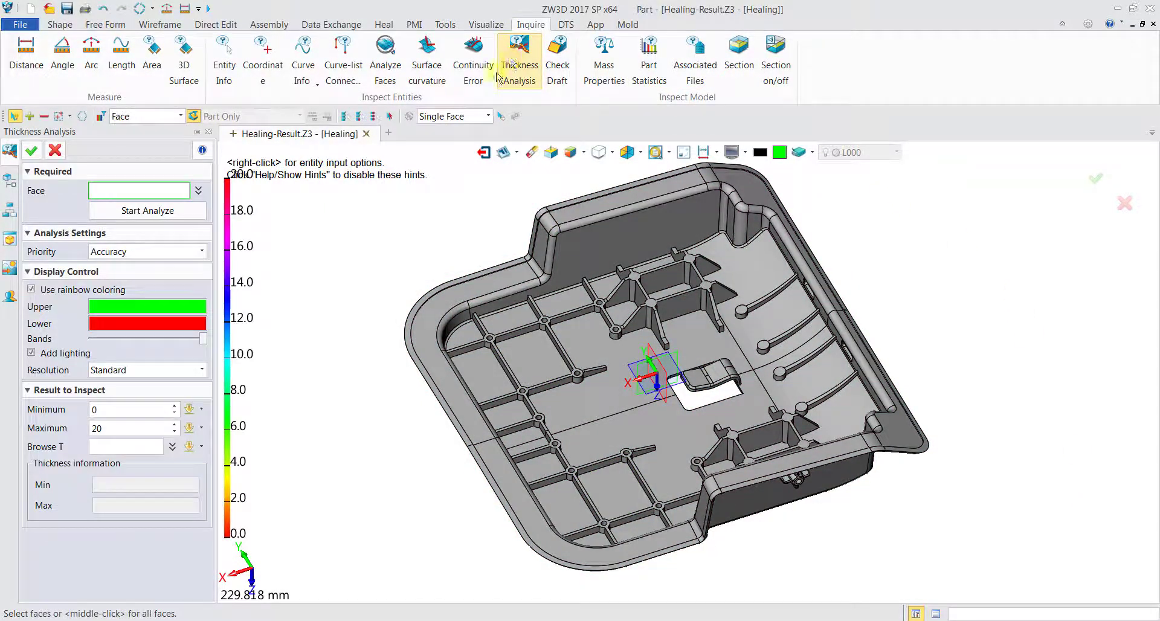
scroll(419, 198, "down", 2)
left_click_drag(413, 182, 769, 458)
scroll(704, 379, "up", 2)
right_click_drag(596, 309, 694, 384)
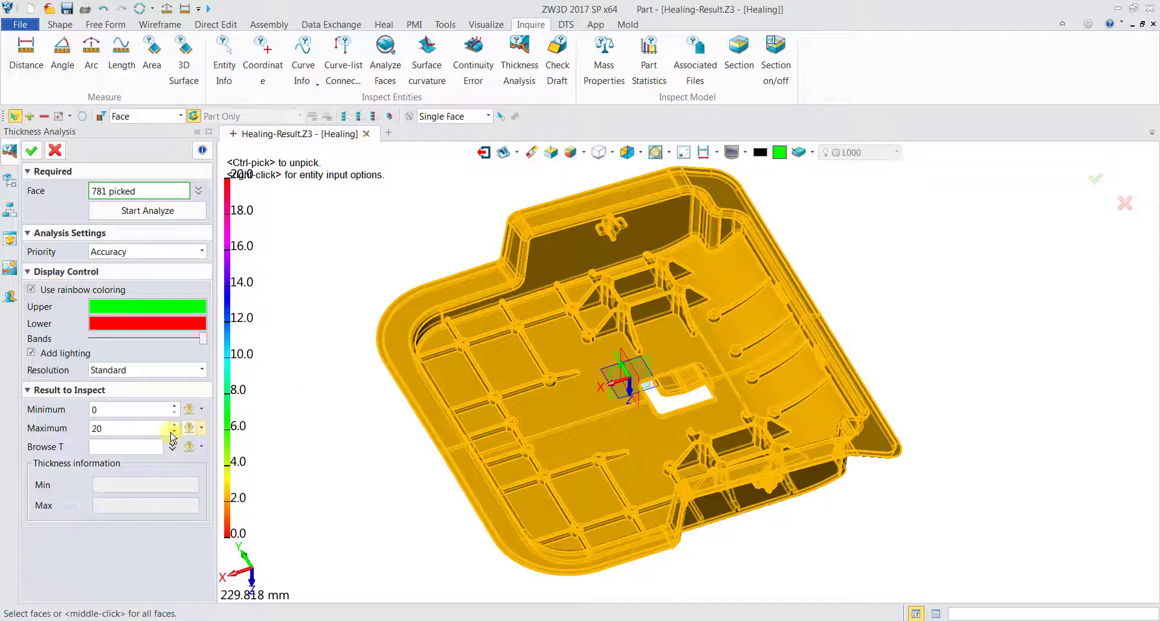
left_click(126, 427)
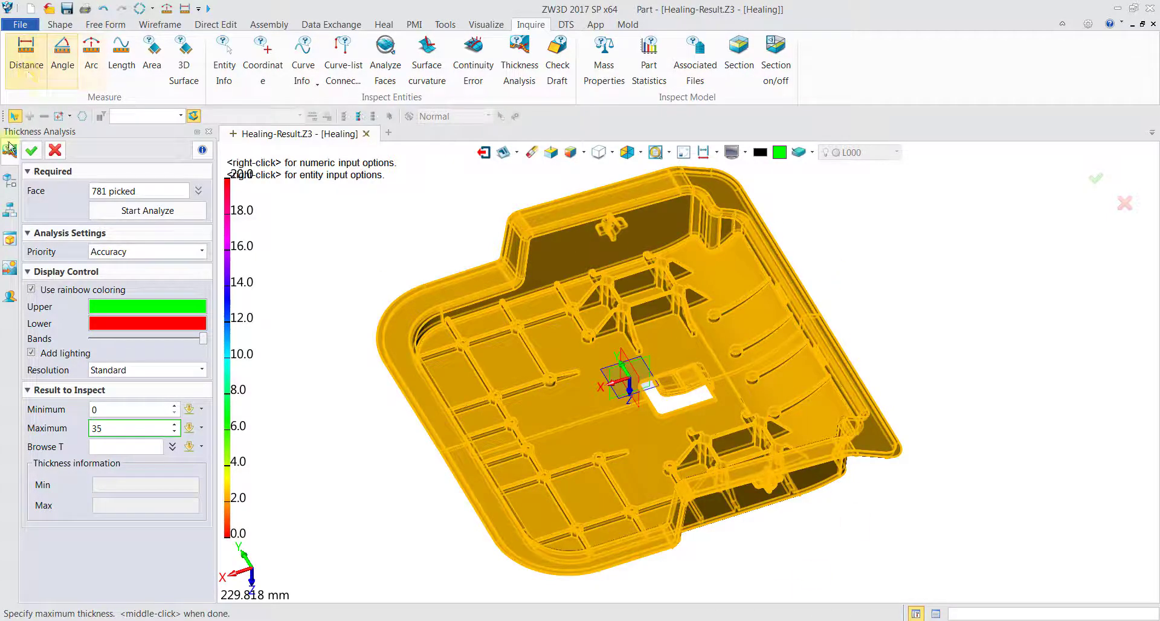
left_click(90, 209)
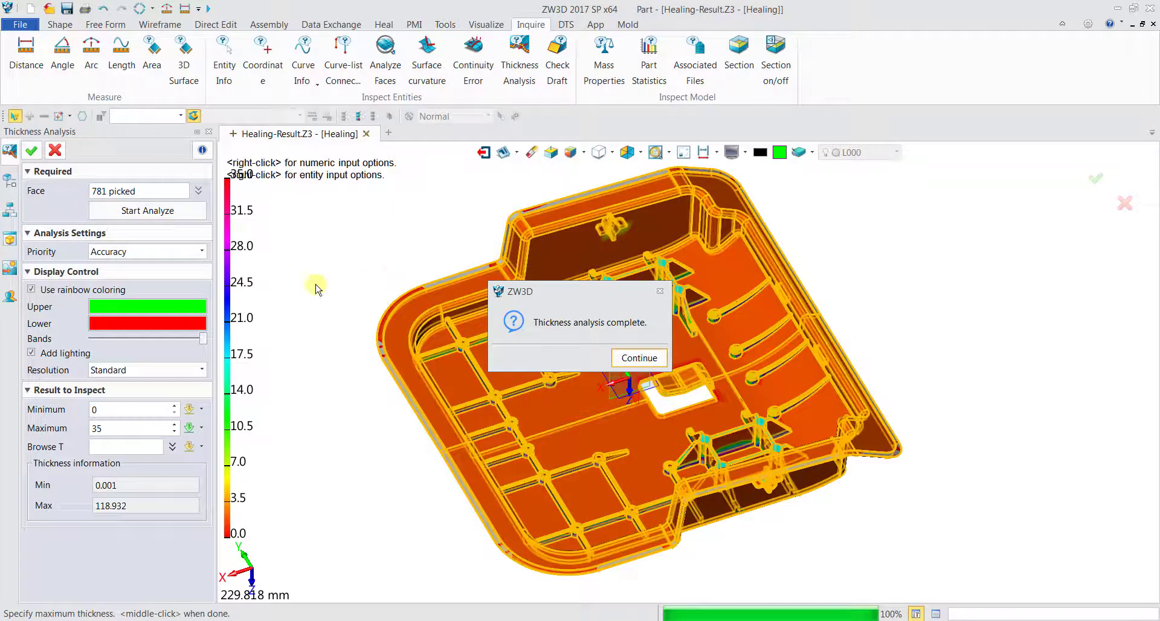
left_click(650, 358)
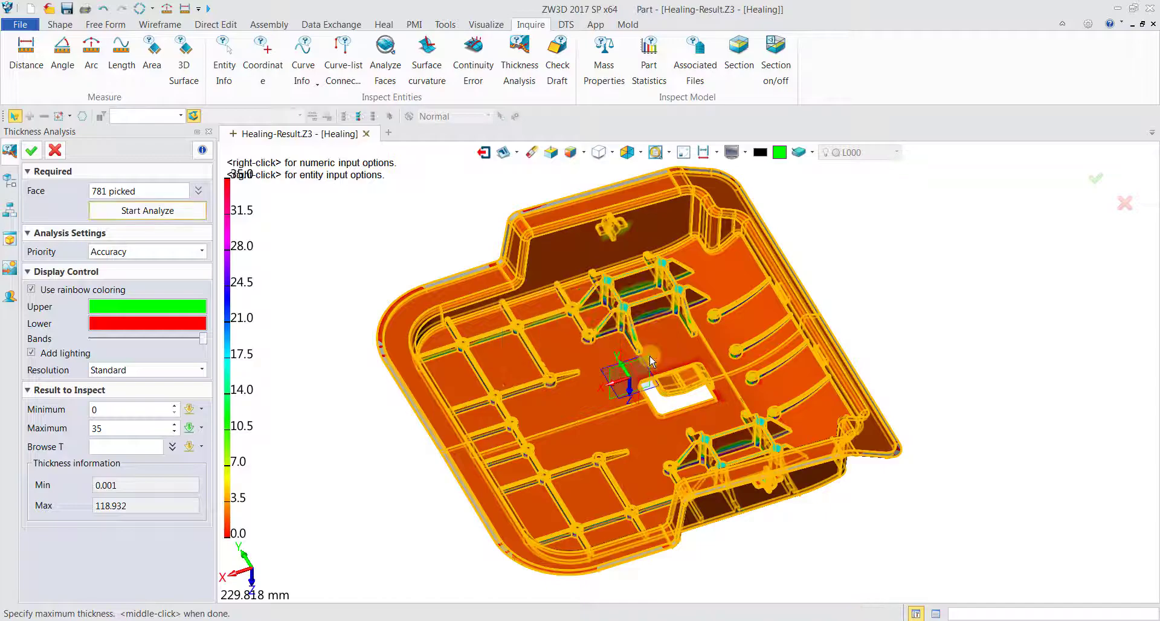
Examine the thickness coloring on the ribs and bosses inside the healed part, up close and from other angles.
scroll(930, 349, "up", 2)
middle_click_drag(931, 348, 888, 306)
scroll(689, 321, "up", 8)
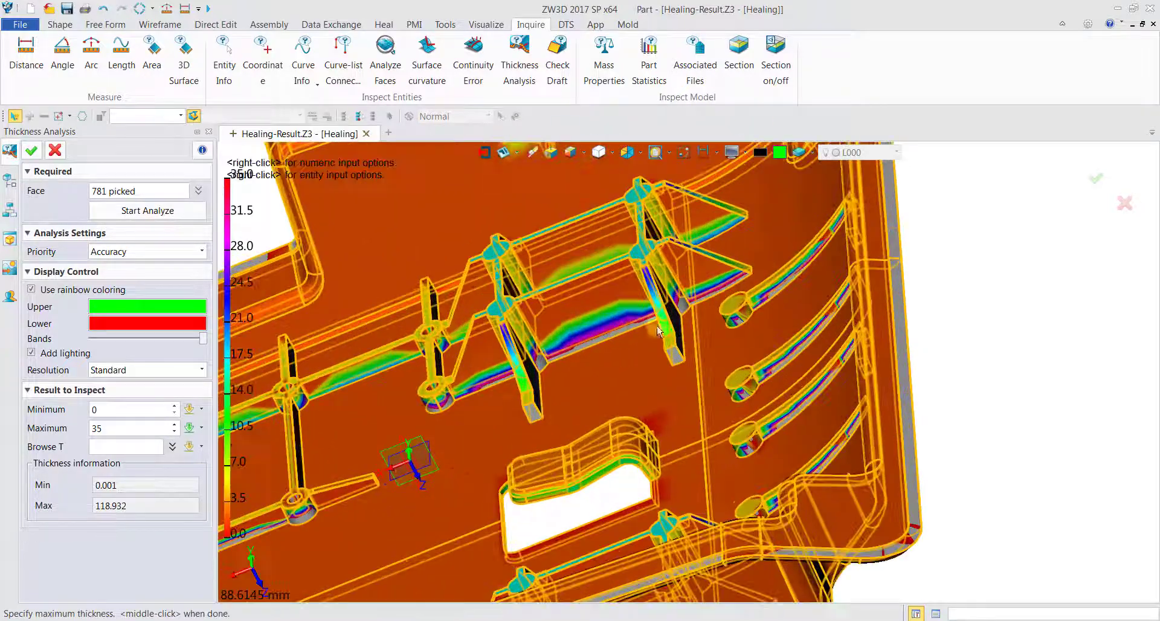
scroll(907, 312, "up", 1)
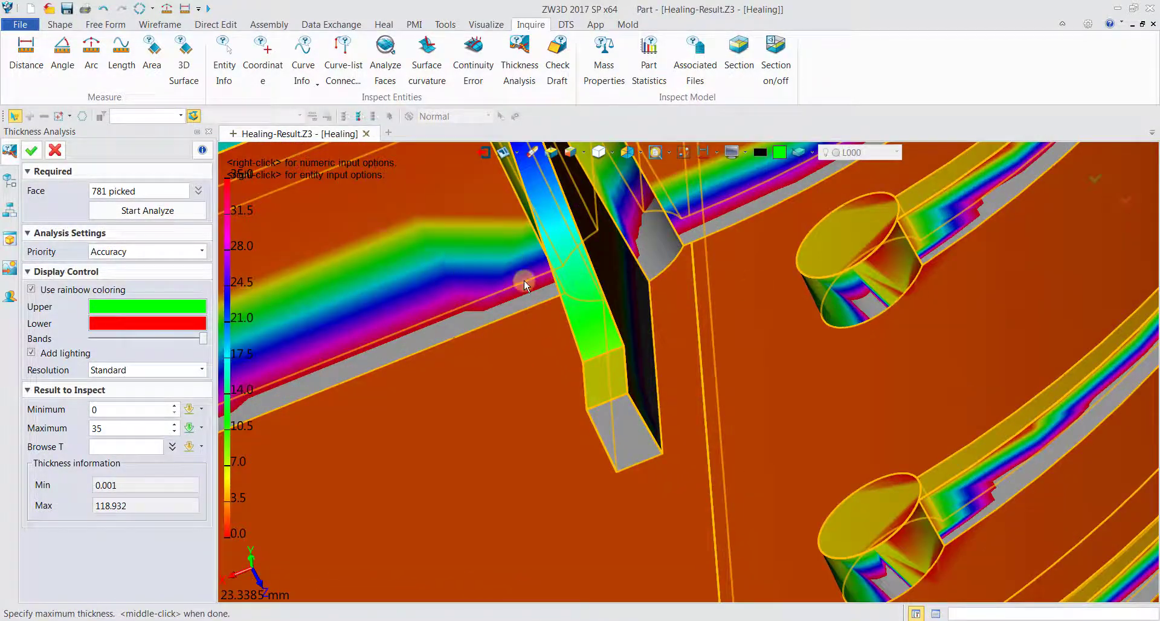
scroll(495, 285, "down", 8)
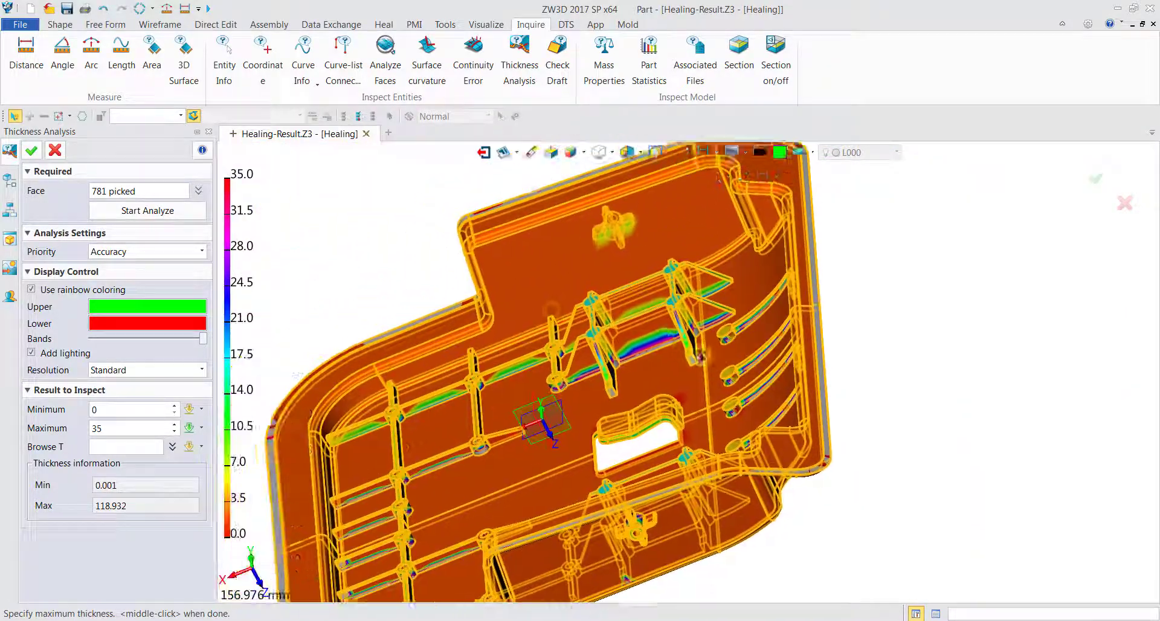
scroll(492, 286, "down", 3)
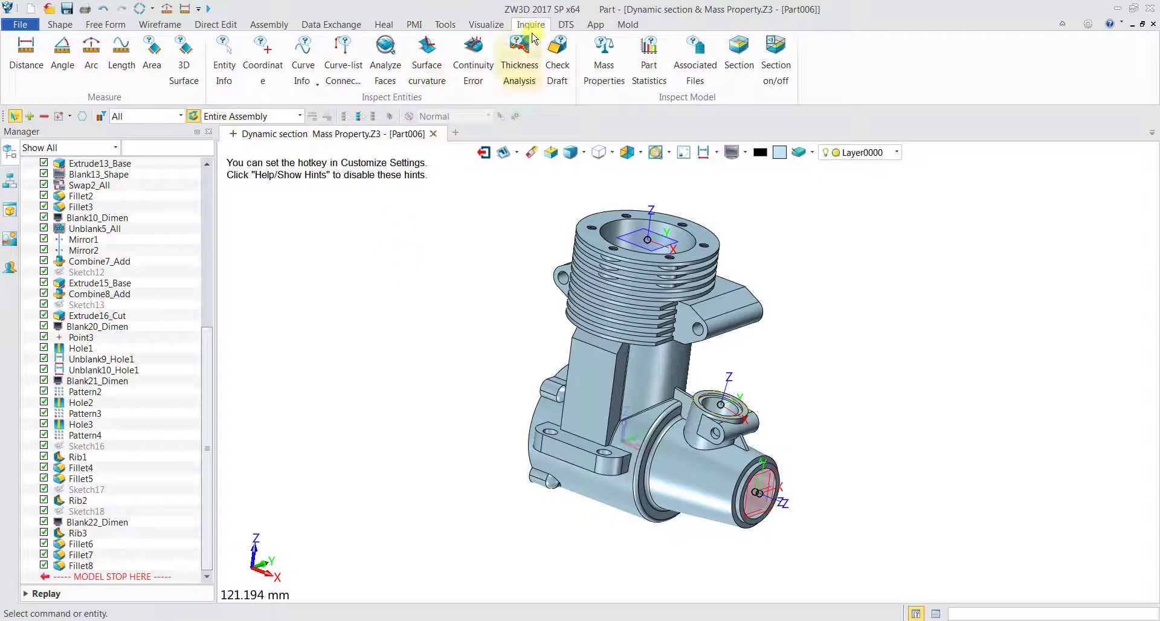
Section the engine housing with a front-aligned plane at an offset of about 1 mm, toggling the sectioned shape visible and back to invisible.
left_click(748, 64)
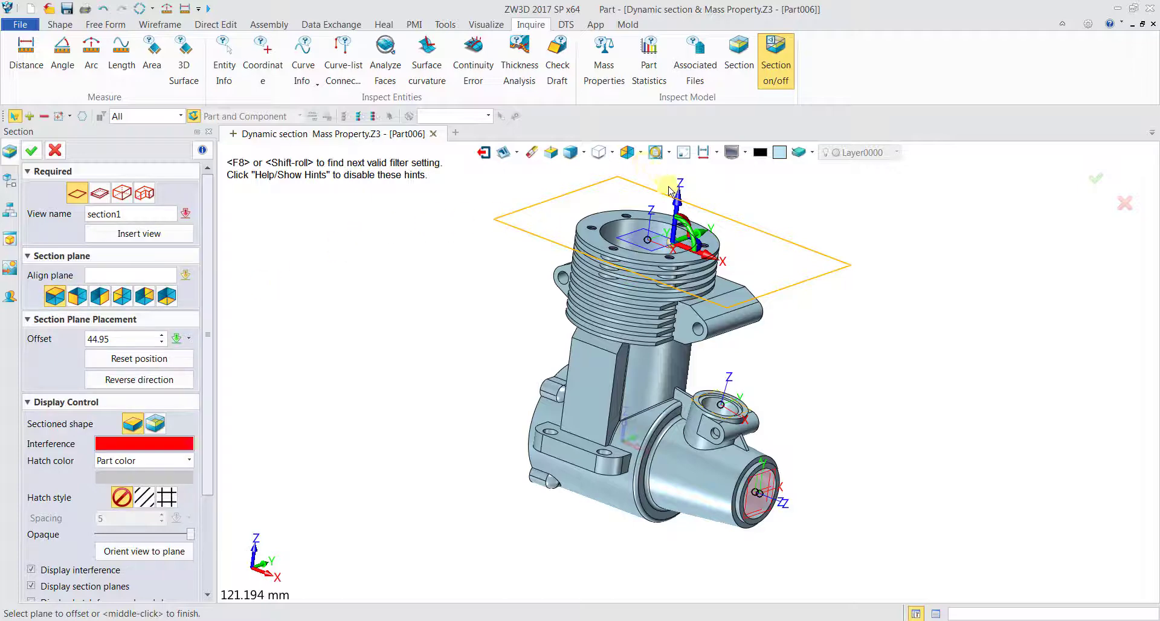
left_click(77, 297)
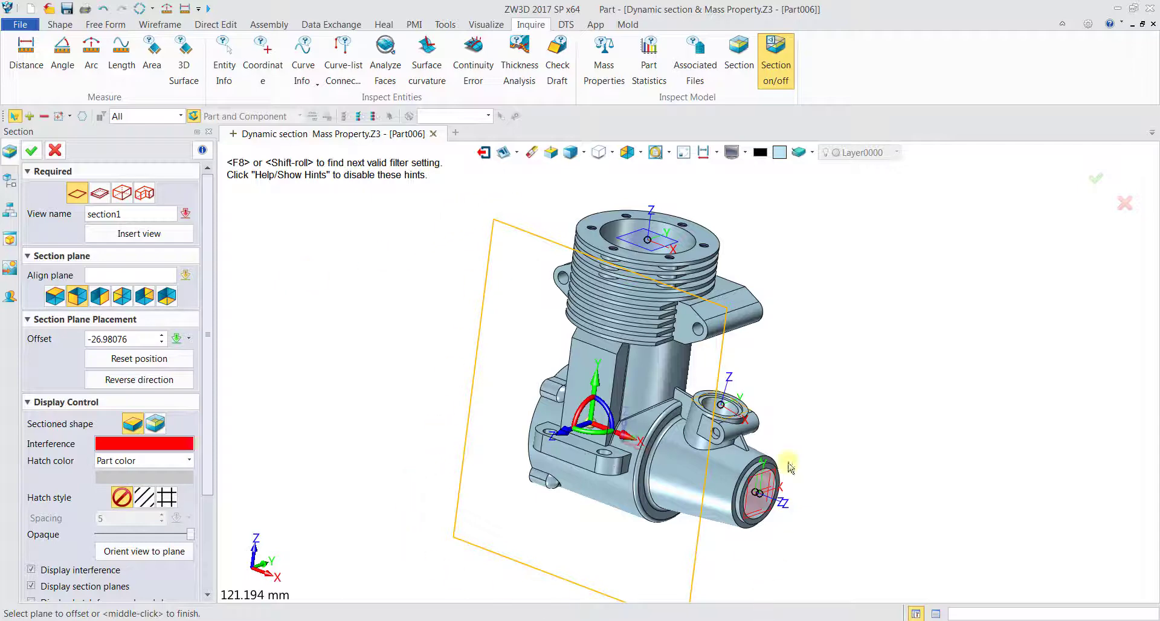
scroll(846, 449, "down", 1)
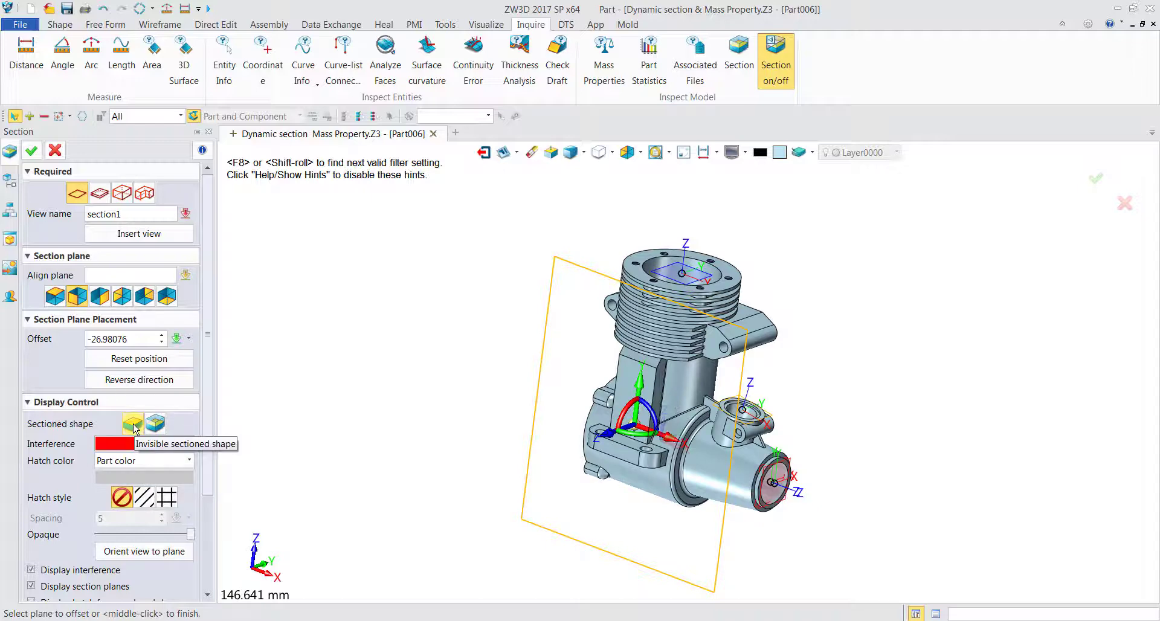
left_click_drag(609, 437, 663, 410)
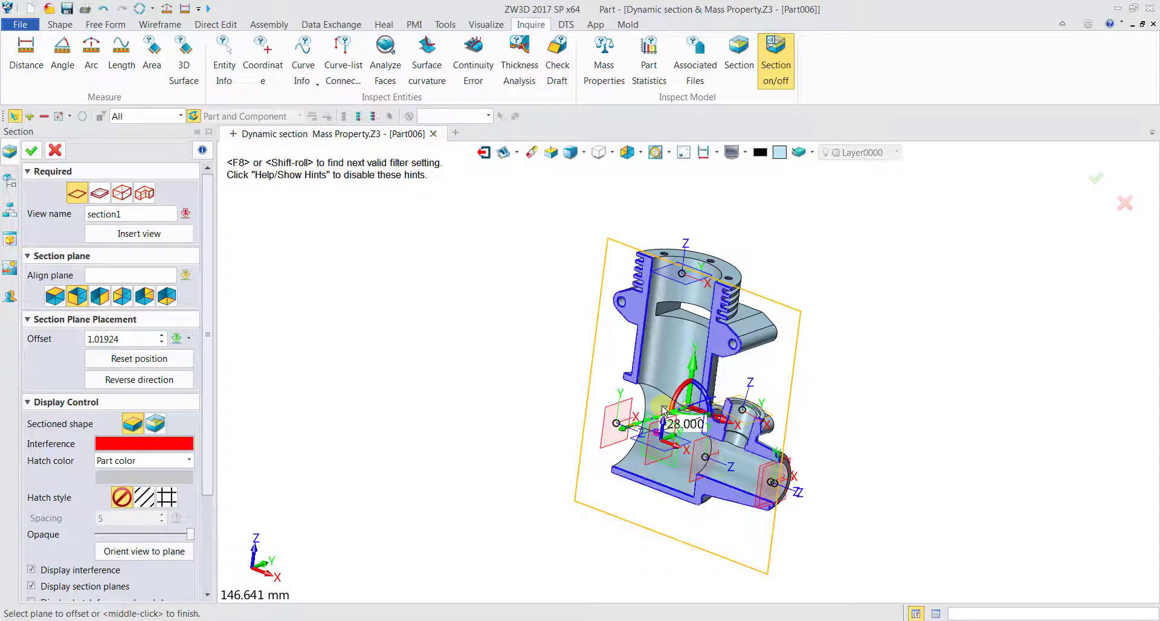
left_click(157, 425)
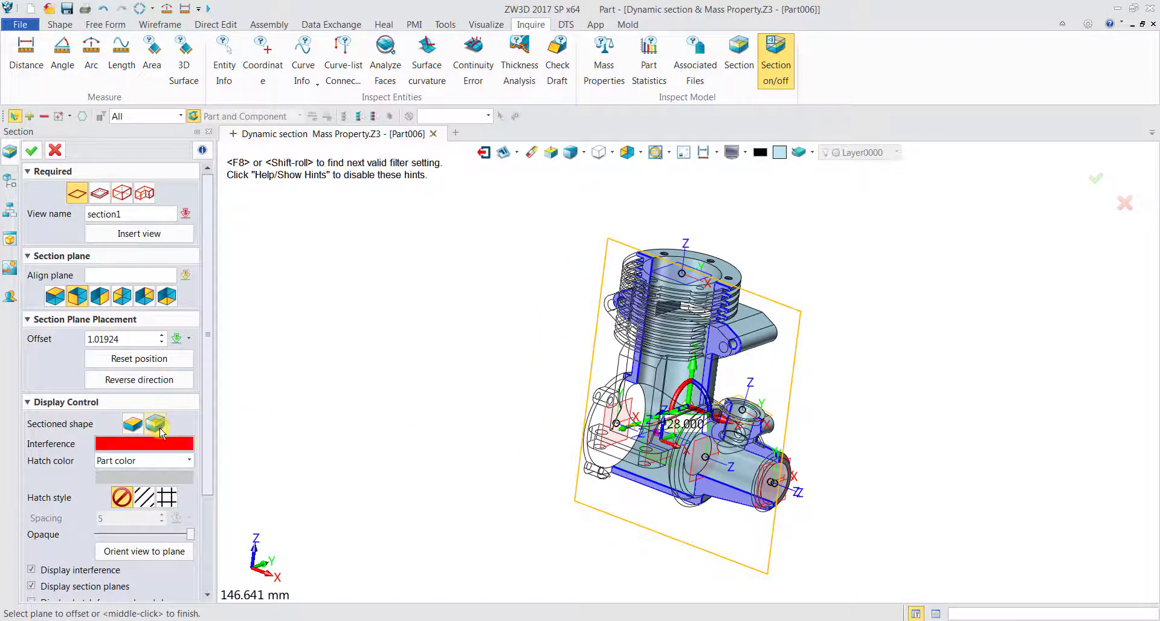
left_click(131, 427)
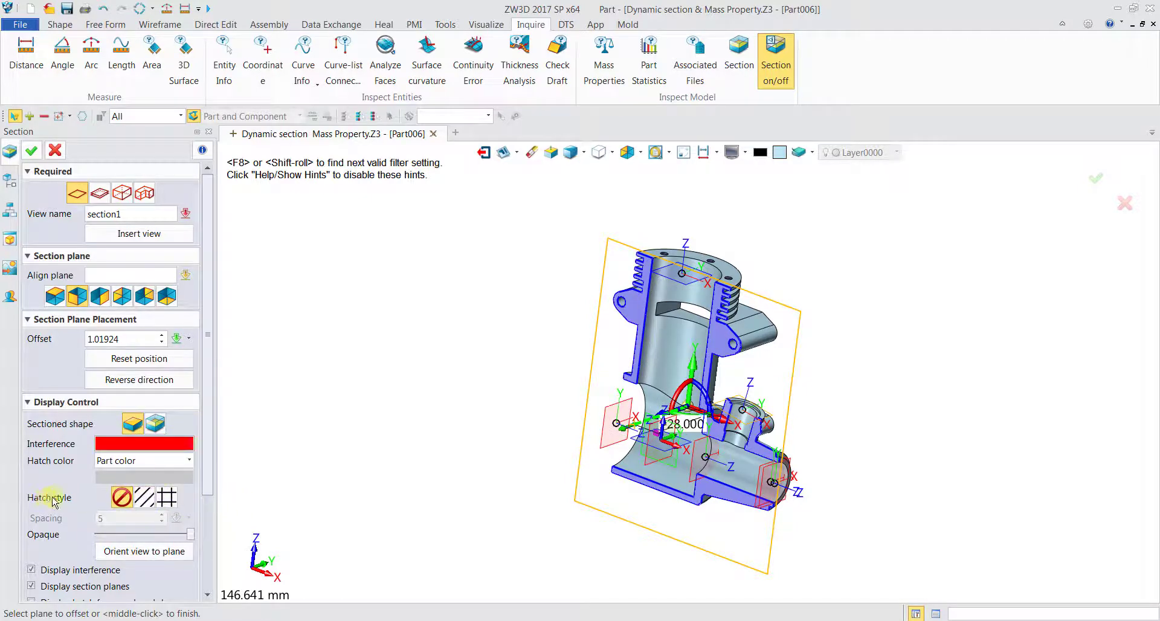
Give the section face a diagonal line hatch and move the front-aligned plane to an offset of about 2.5 mm.
left_click(145, 498)
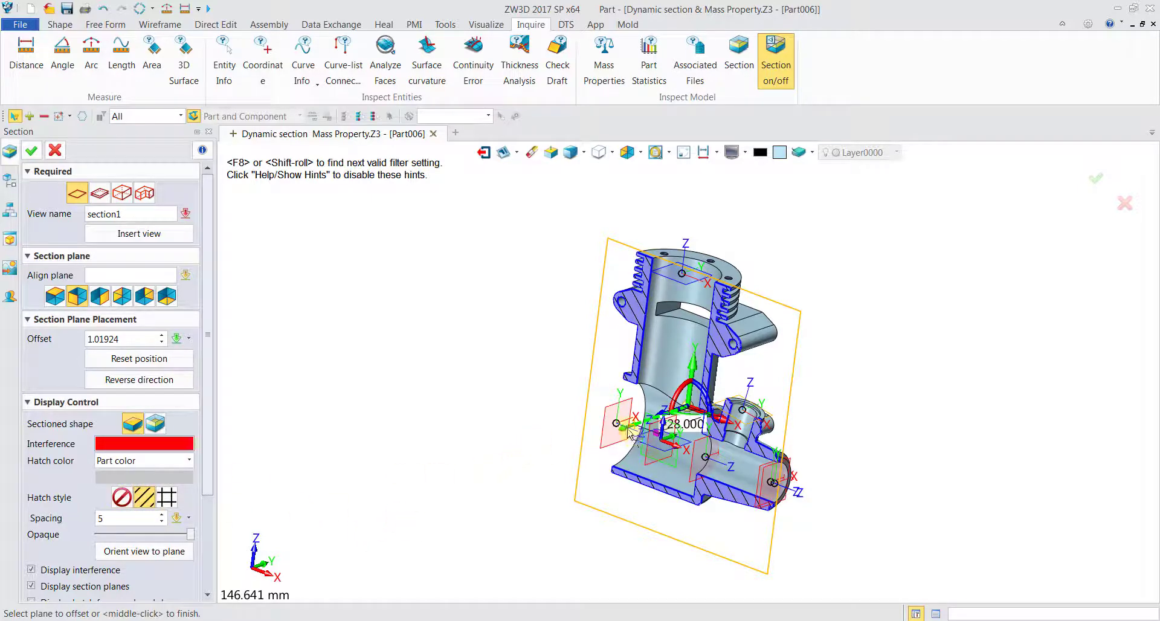
scroll(665, 425, "up", 4)
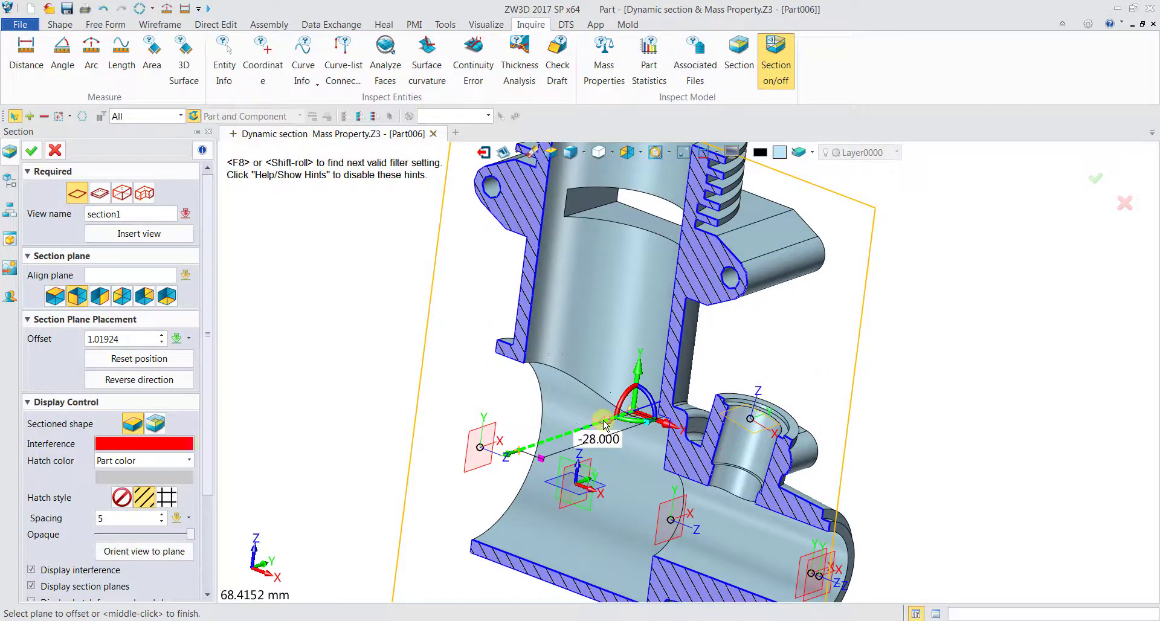
left_click_drag(605, 425, 472, 469)
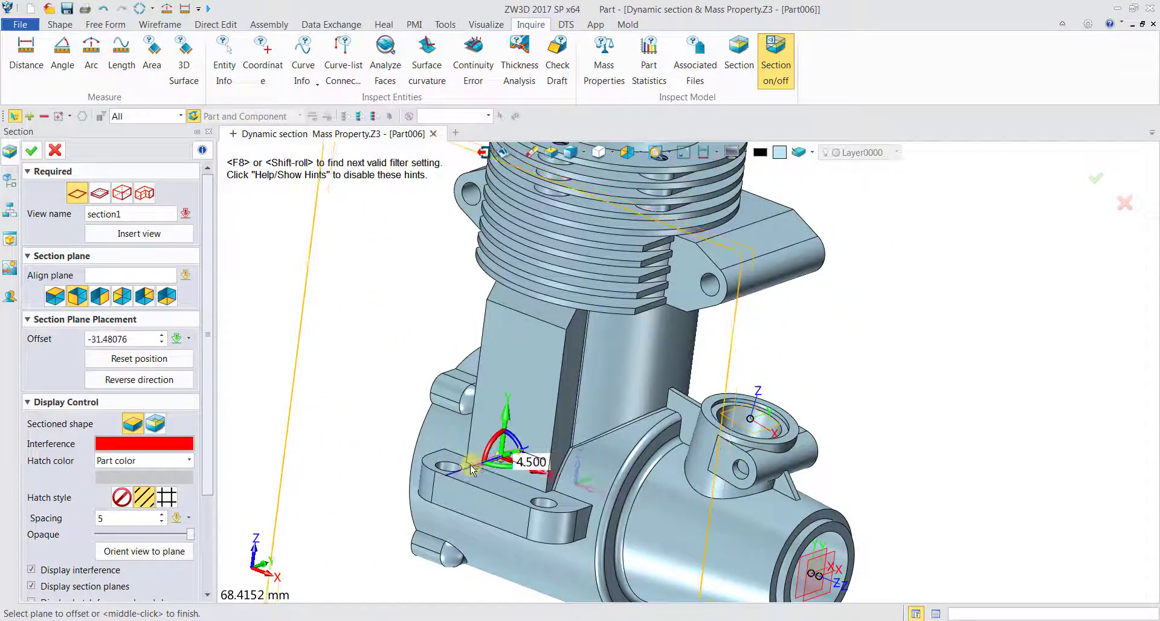
scroll(472, 469, "down", 5)
scroll(486, 450, "up", 3)
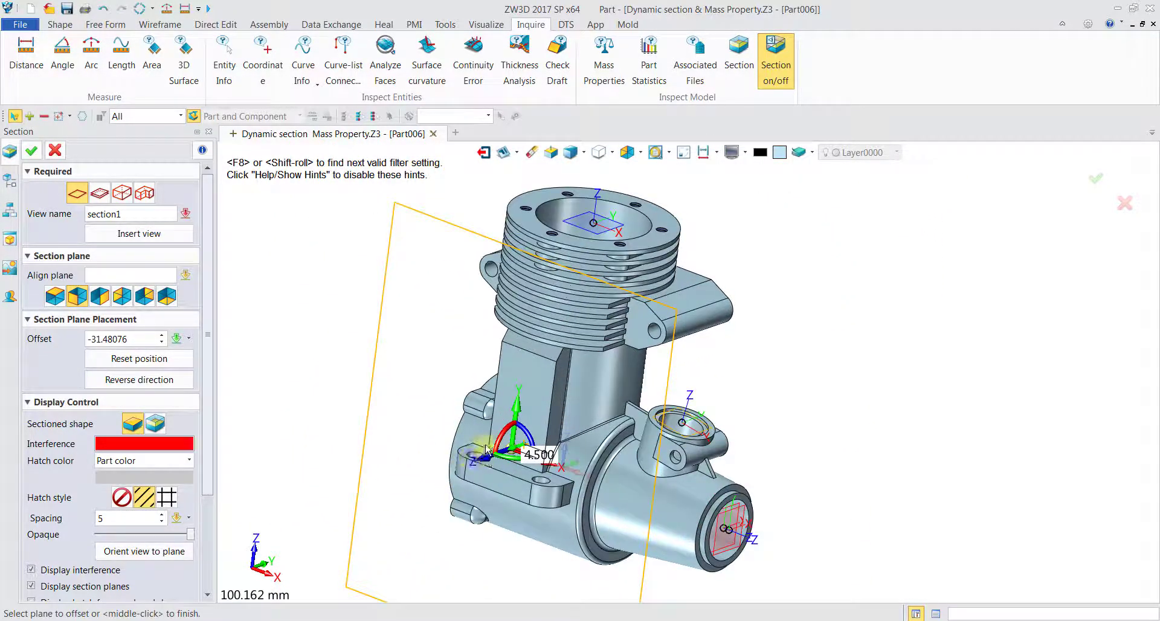
left_click_drag(487, 460, 562, 424)
scroll(843, 459, "down", 2)
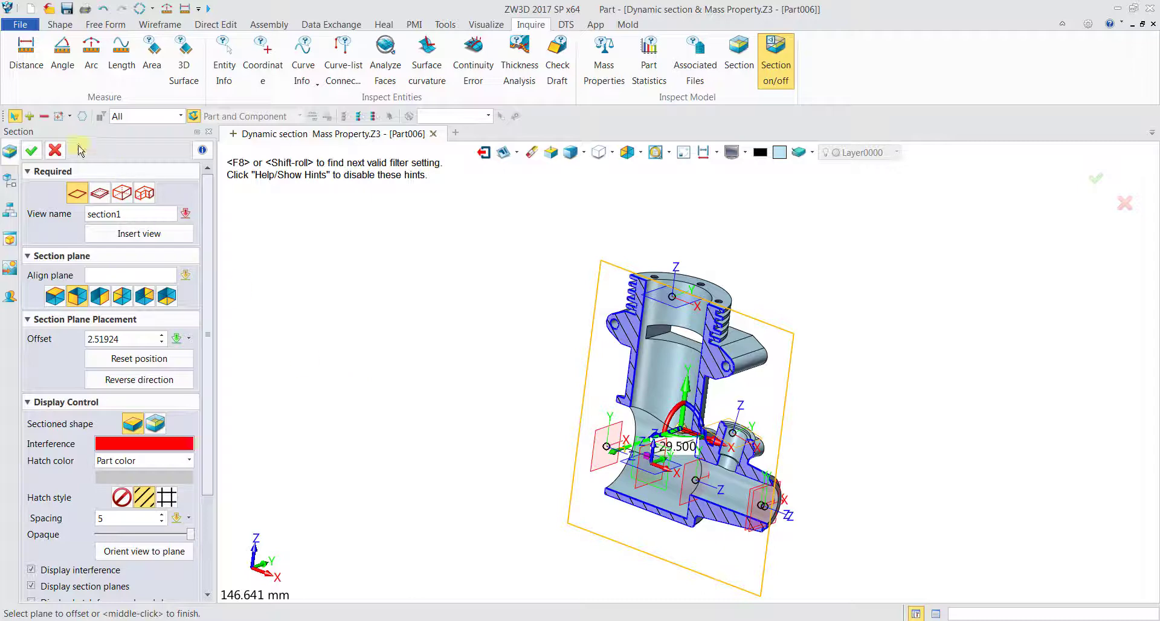
left_click(30, 151)
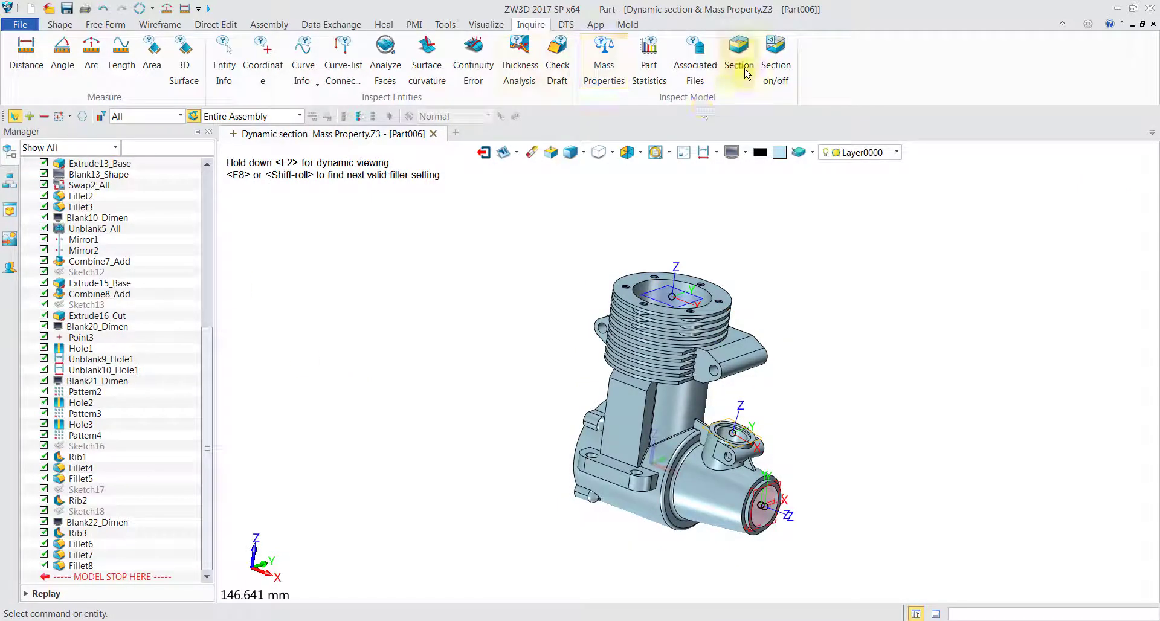
Begin another housing section, trying a side plane across the intake end before sliding a top-aligned plane to offset 43.95.
left_click(739, 55)
left_click(106, 301)
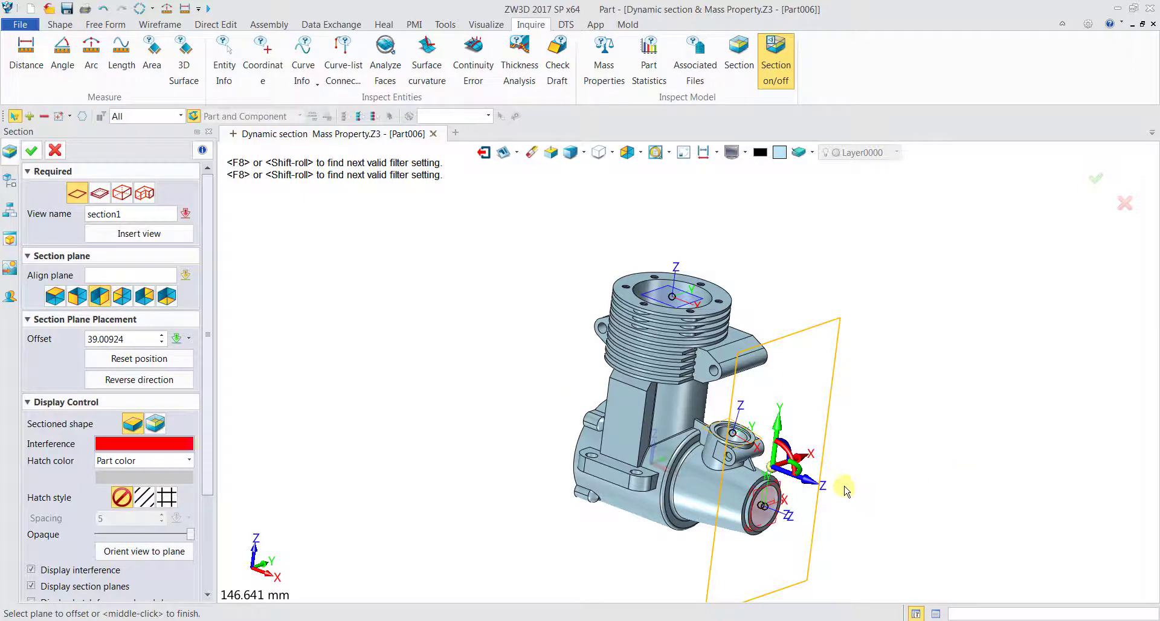
left_click_drag(833, 483, 807, 456)
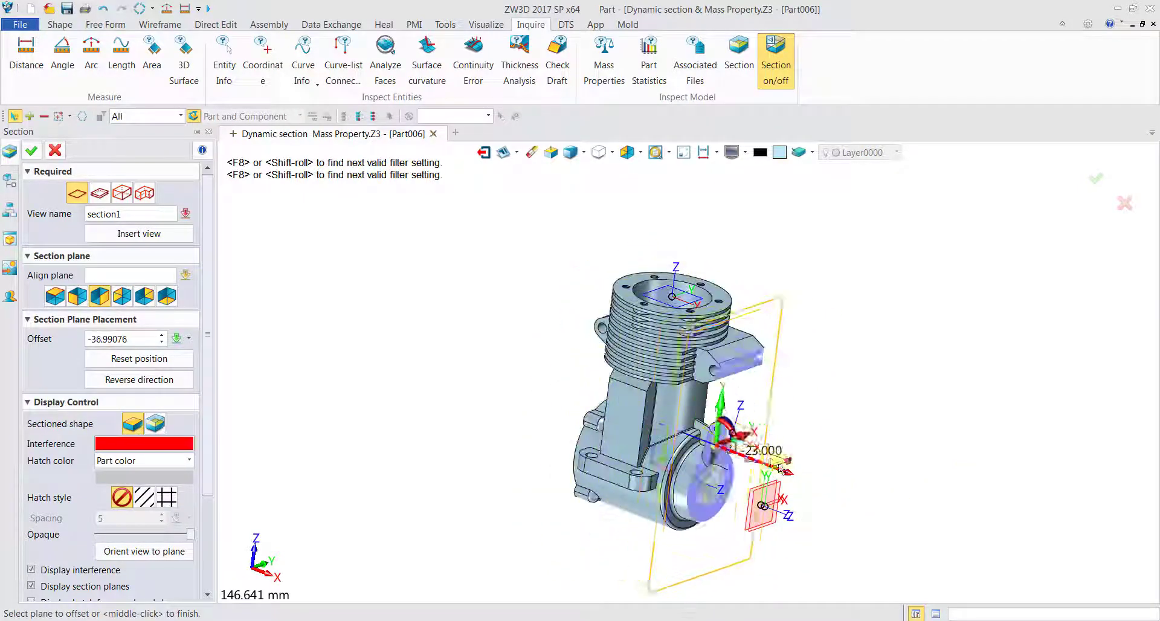
left_click(55, 297)
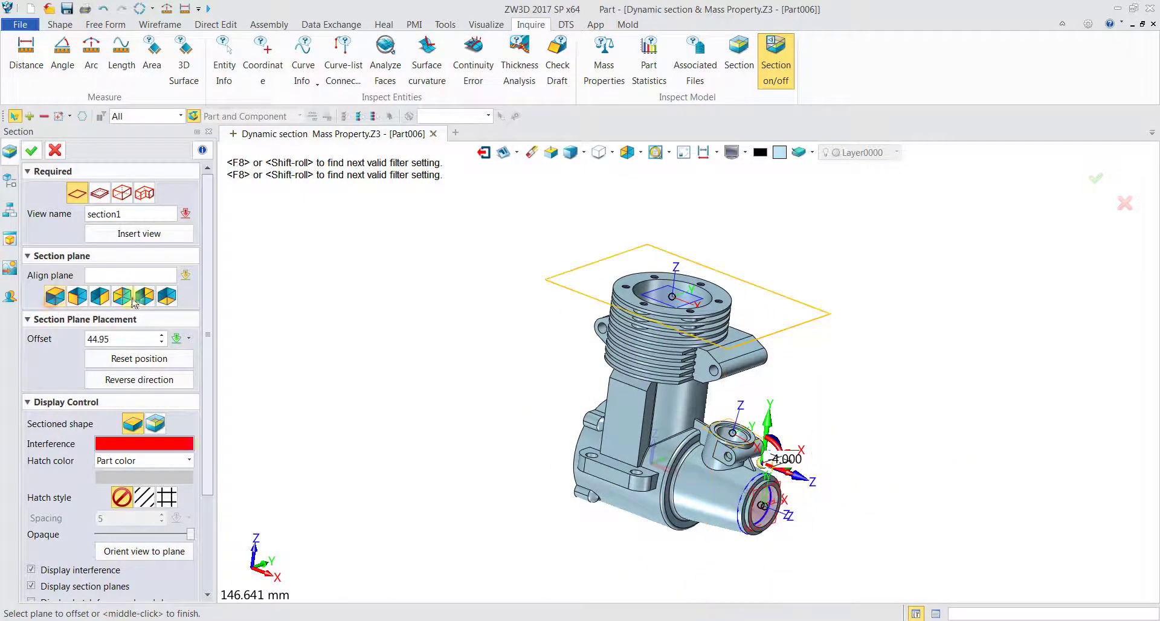
left_click_drag(653, 390, 668, 254)
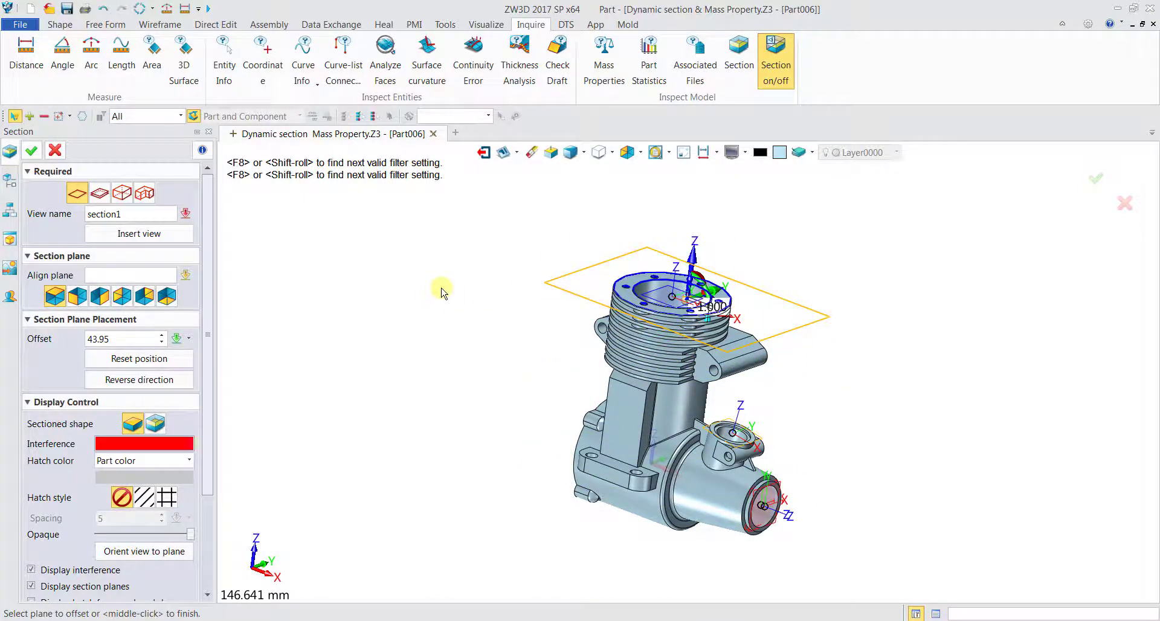
Change the section to a box type, lower its top plane to 24.95 and shift the box 41 mm in the negative X direction.
left_click(124, 194)
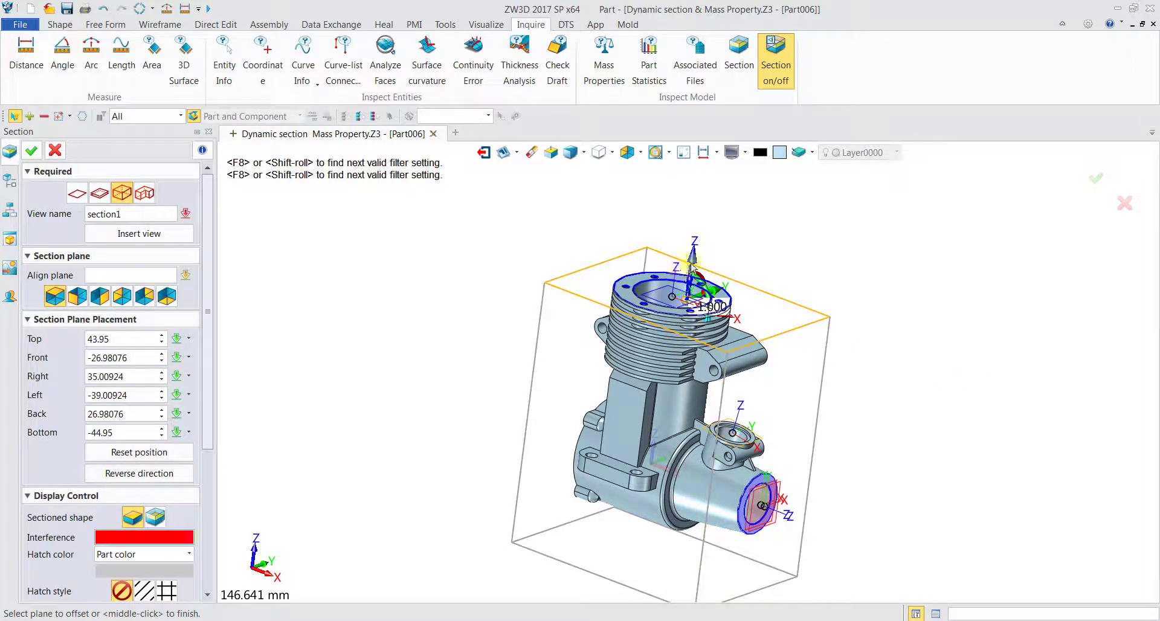
left_click_drag(678, 332, 669, 324)
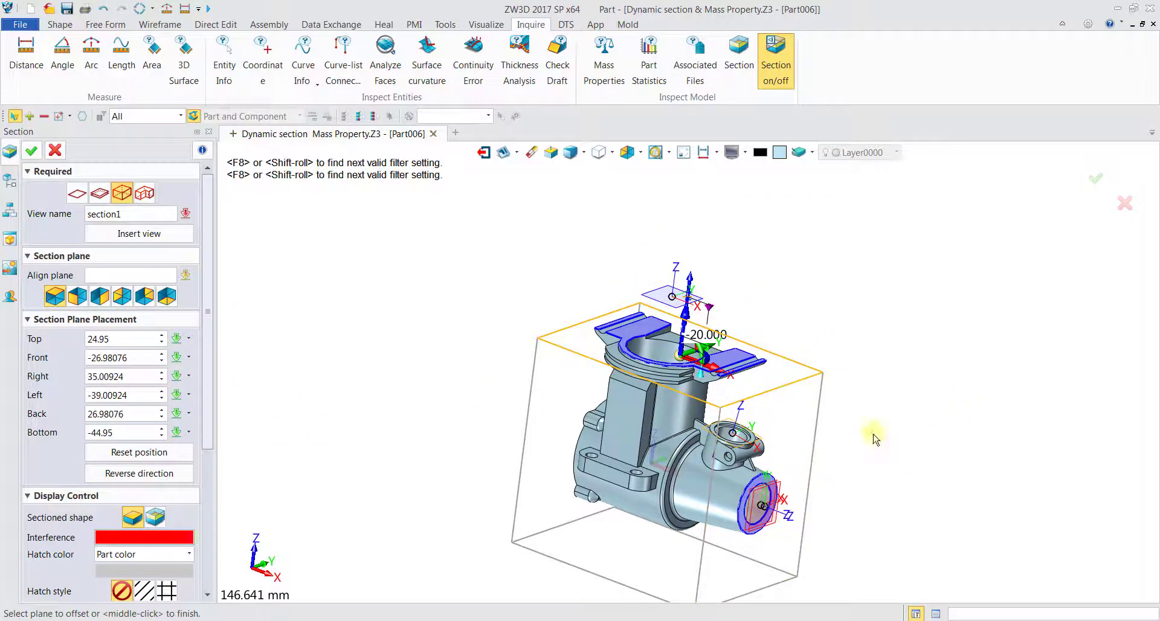
left_click_drag(715, 371, 630, 290)
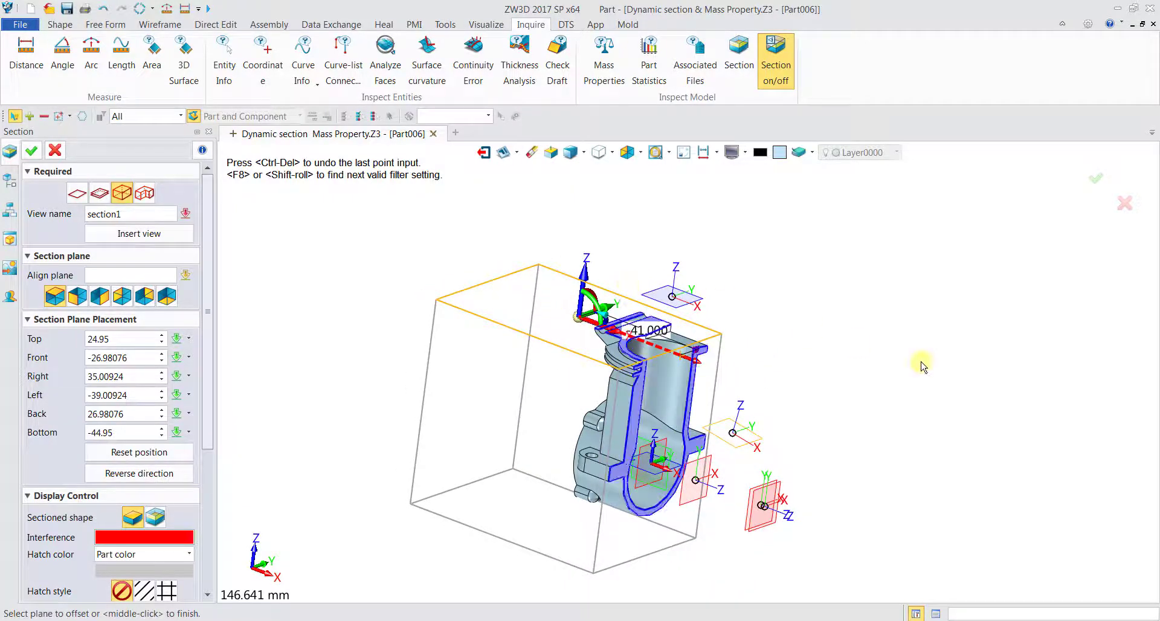
middle_click_drag(891, 394, 874, 412)
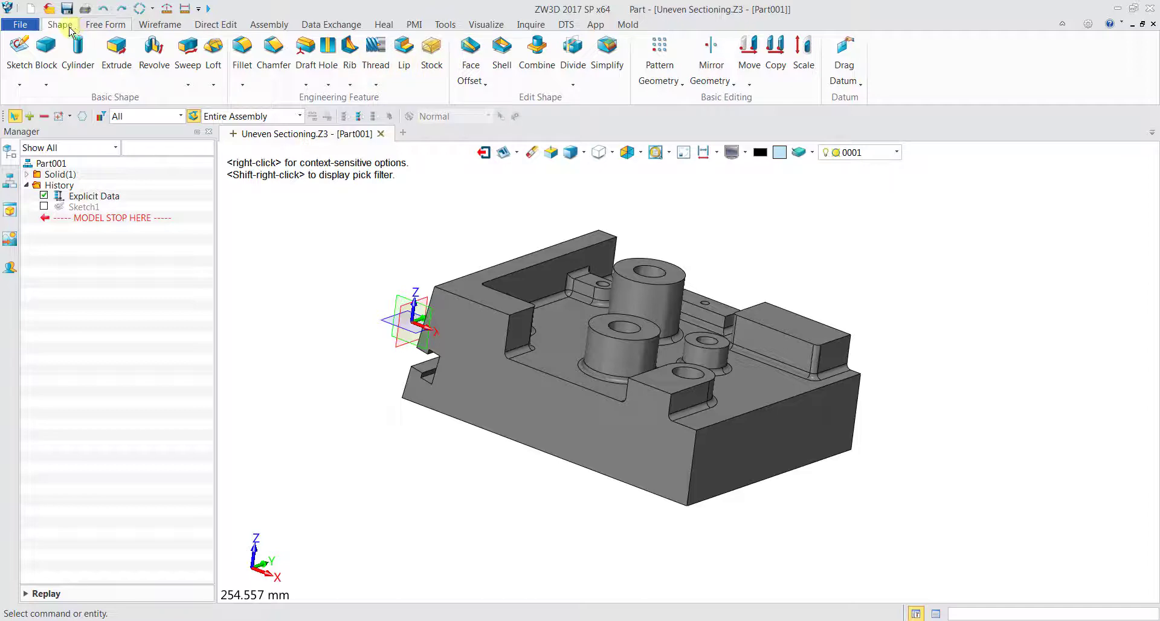
Create a new sketch on the XY datum plane of the Uneven Sectioning part.
left_click(20, 54)
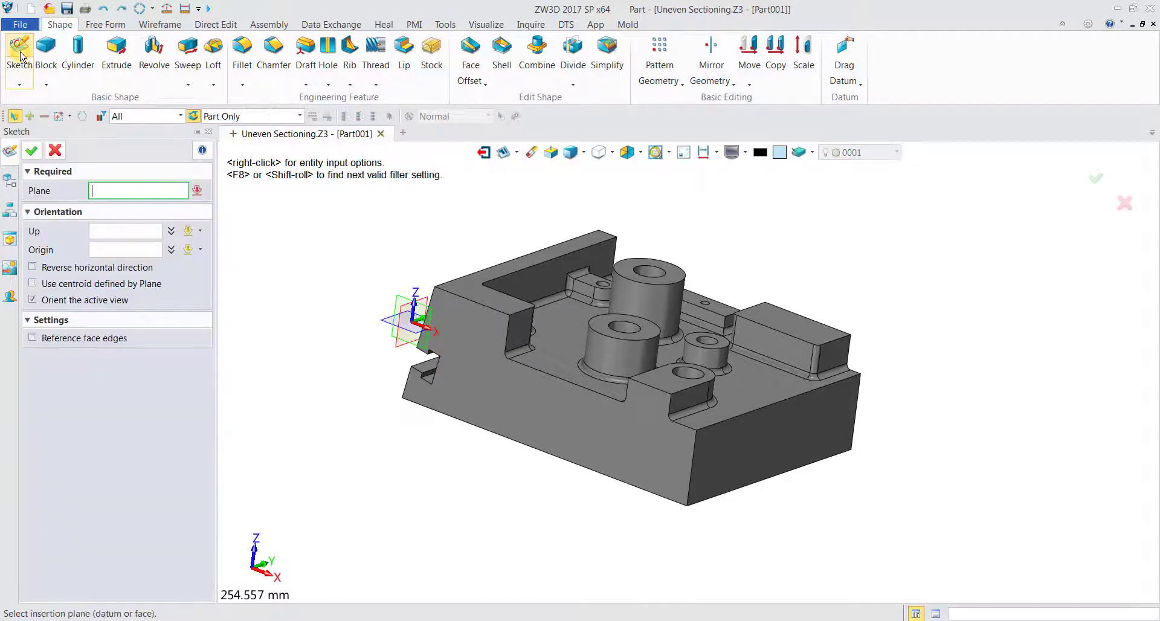
left_click(390, 331)
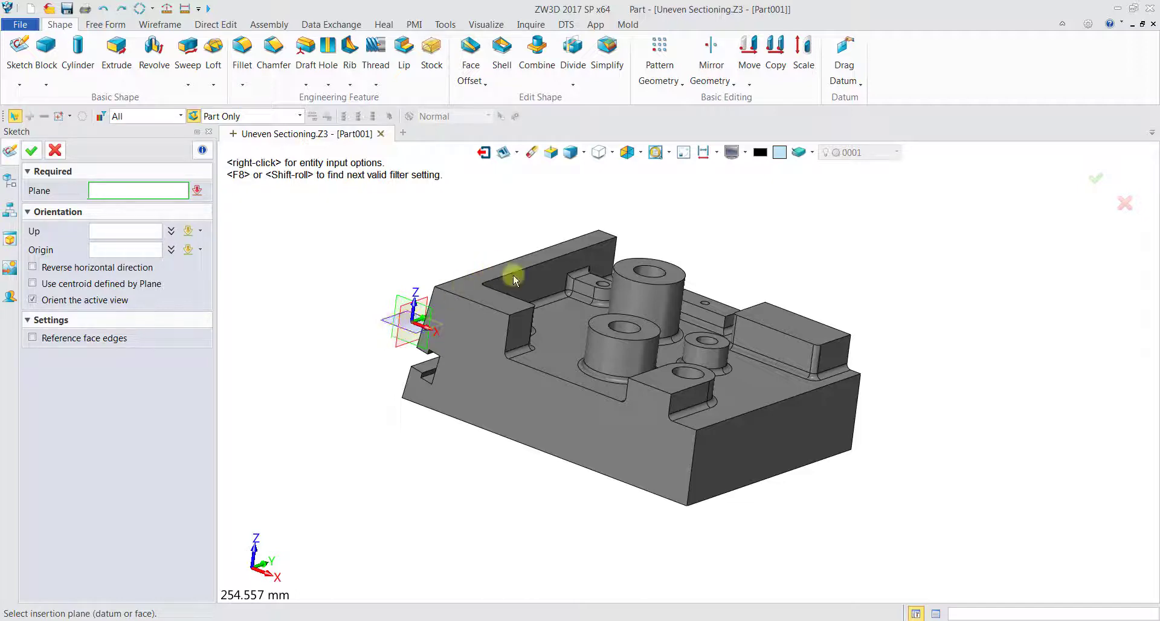
left_click(452, 298)
left_click(387, 324)
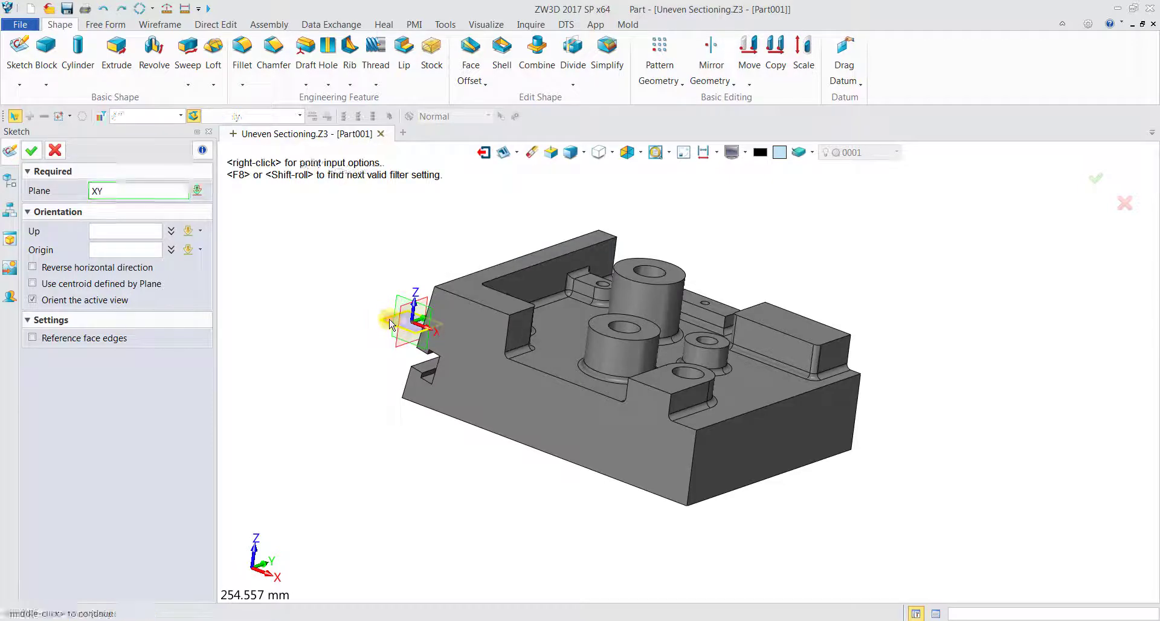
left_click(32, 150)
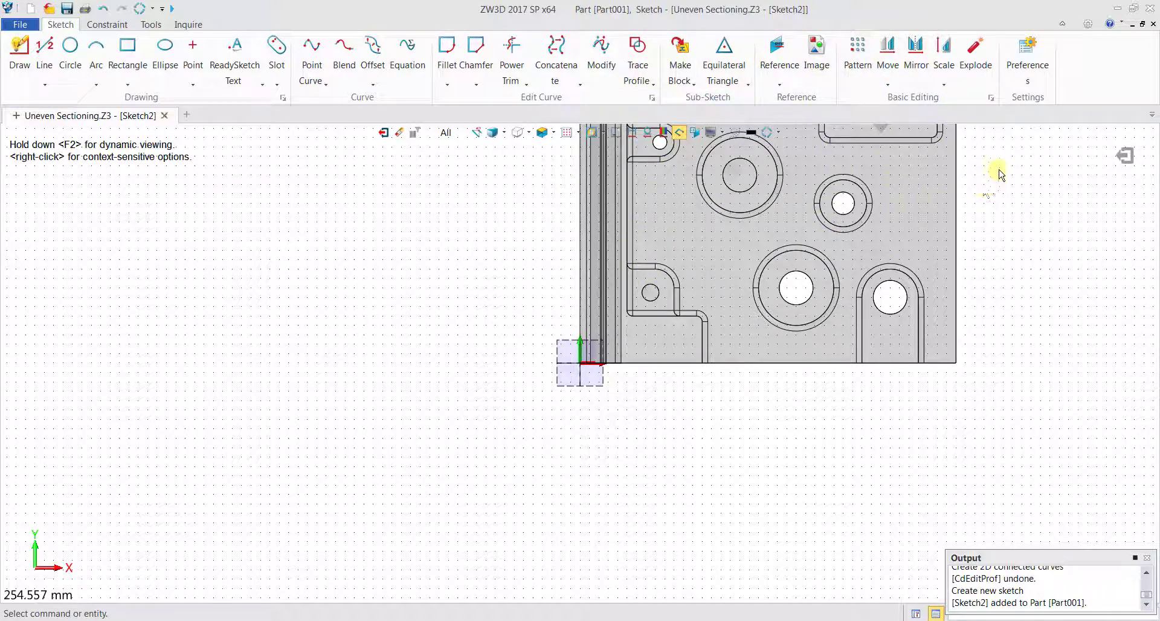
Start a connected profile at the small slotted boss's hole centre, running horizontally past the part's left edge and vertically below the part.
mouse_move(994, 166)
right_mouse_down()
mouse_move(950, 202)
mouse_move(726, 275)
mouse_move(736, 274)
right_mouse_up()
mouse_move(784, 298)
middle_mouse_down()
mouse_move(875, 298)
mouse_move(803, 282)
mouse_move(868, 282)
mouse_move(815, 271)
mouse_move(803, 285)
middle_mouse_up()
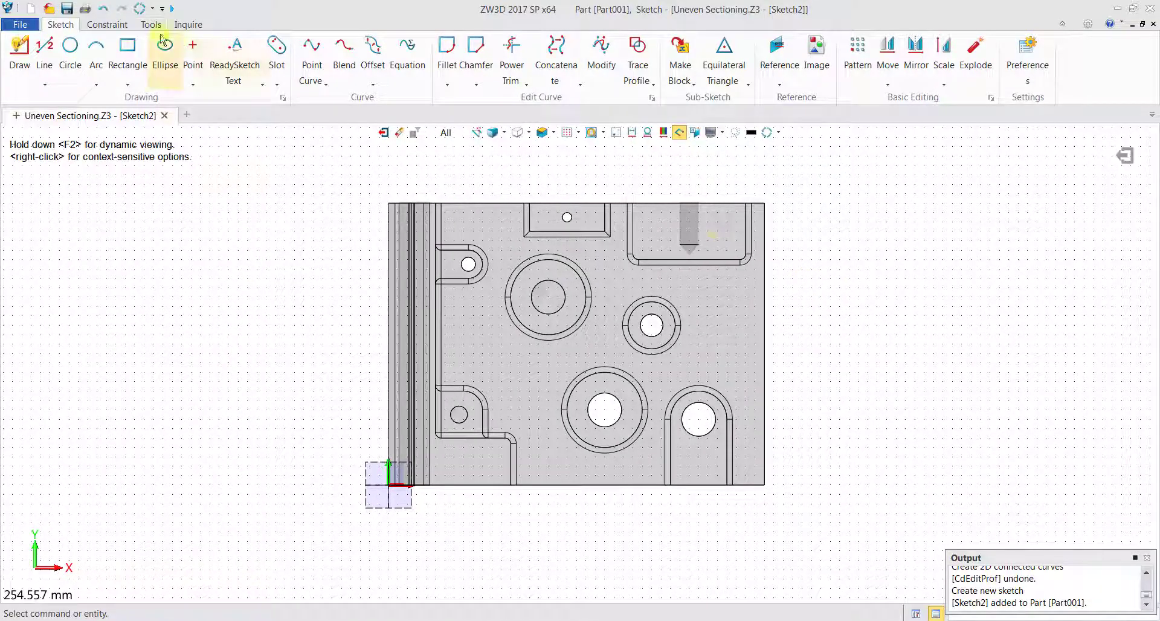
left_click(19, 51)
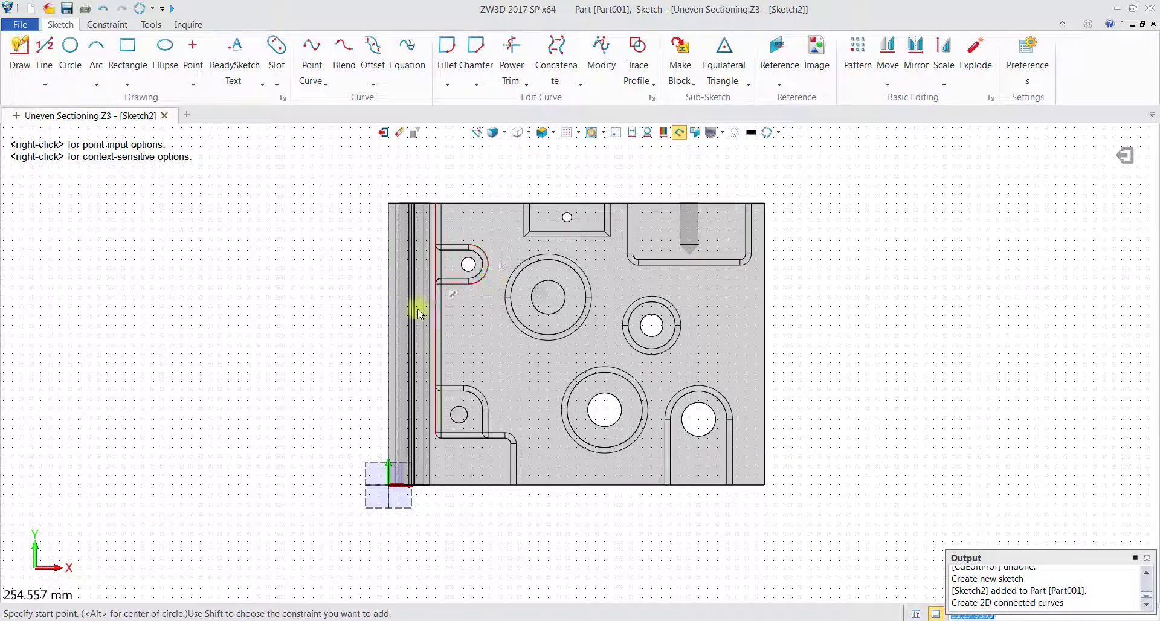
scroll(414, 305, "up", 5)
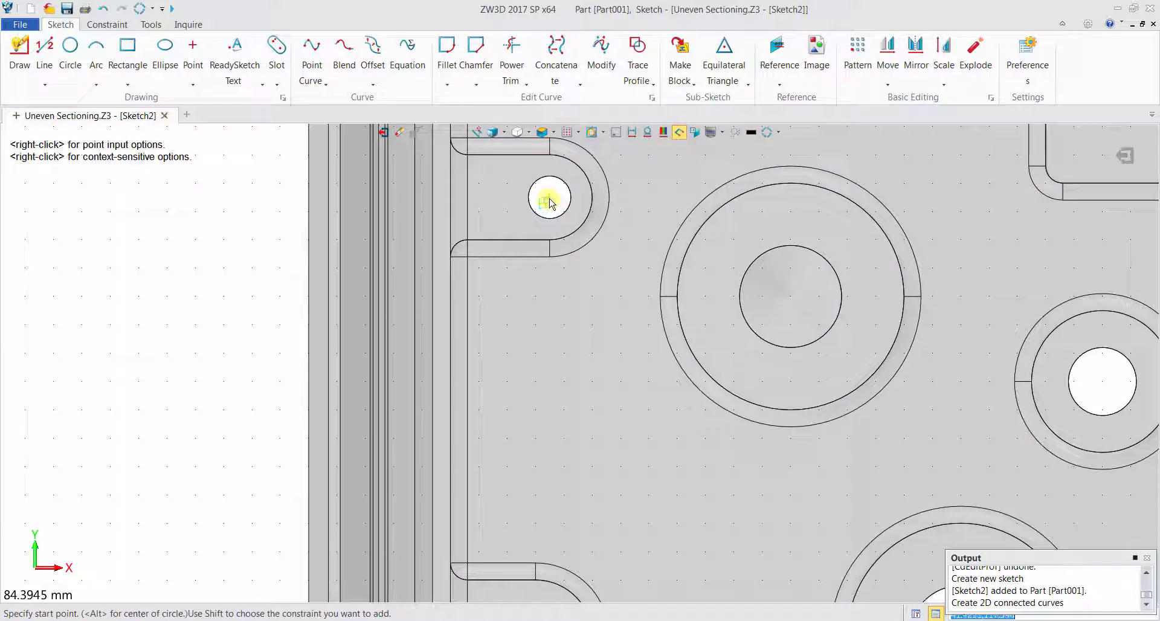
left_click(549, 197)
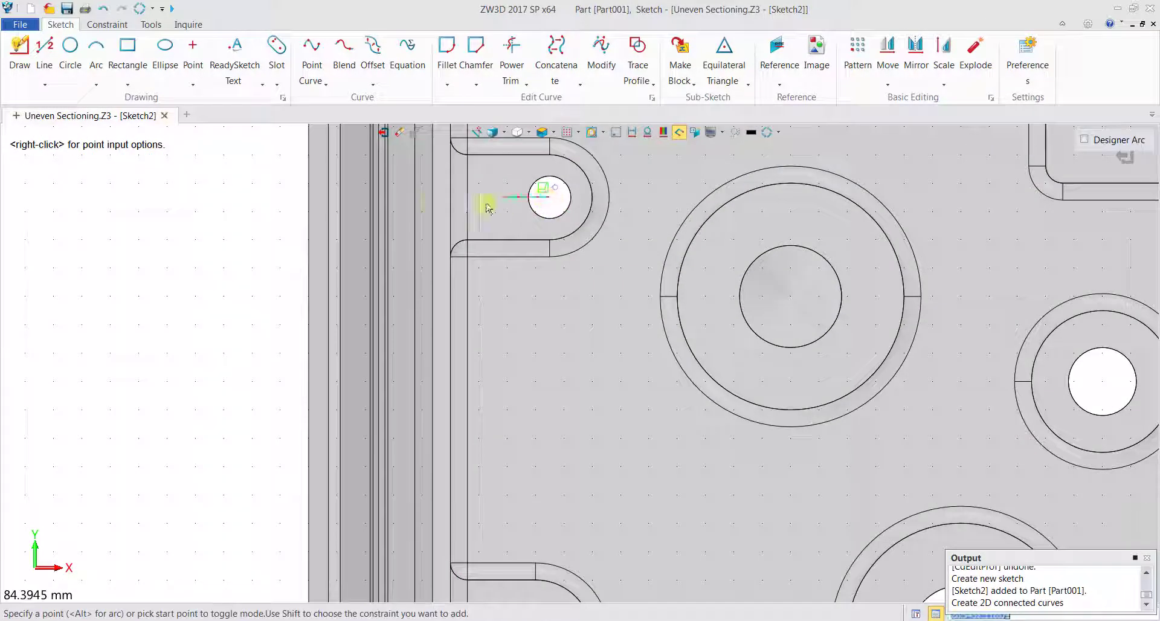
left_click(252, 200)
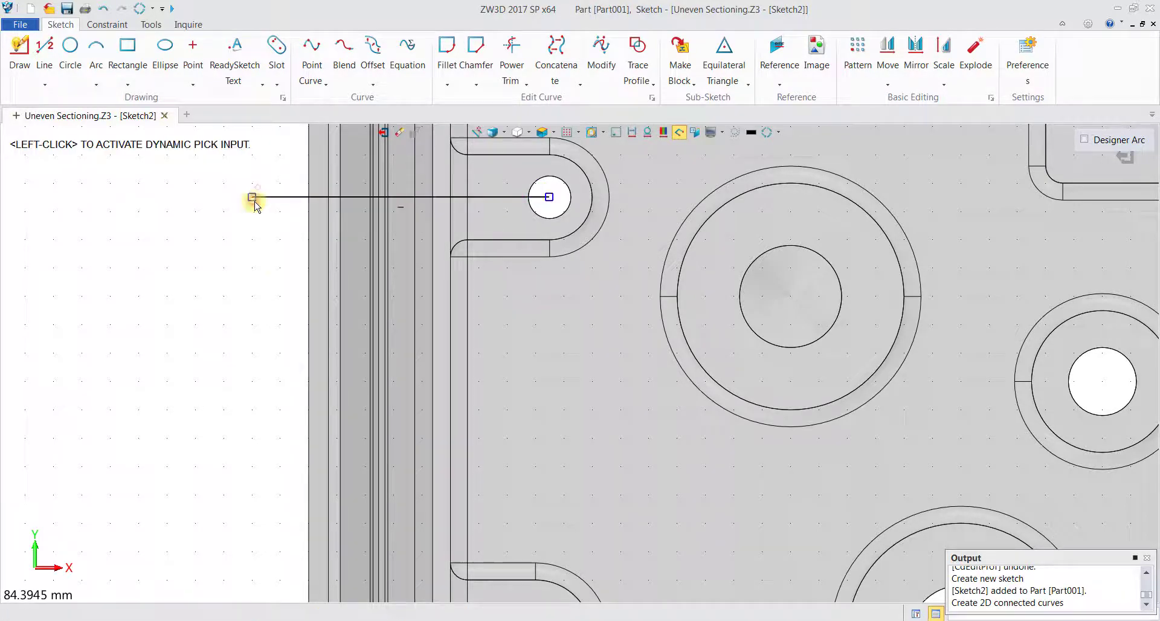
scroll(277, 285, "down", 5)
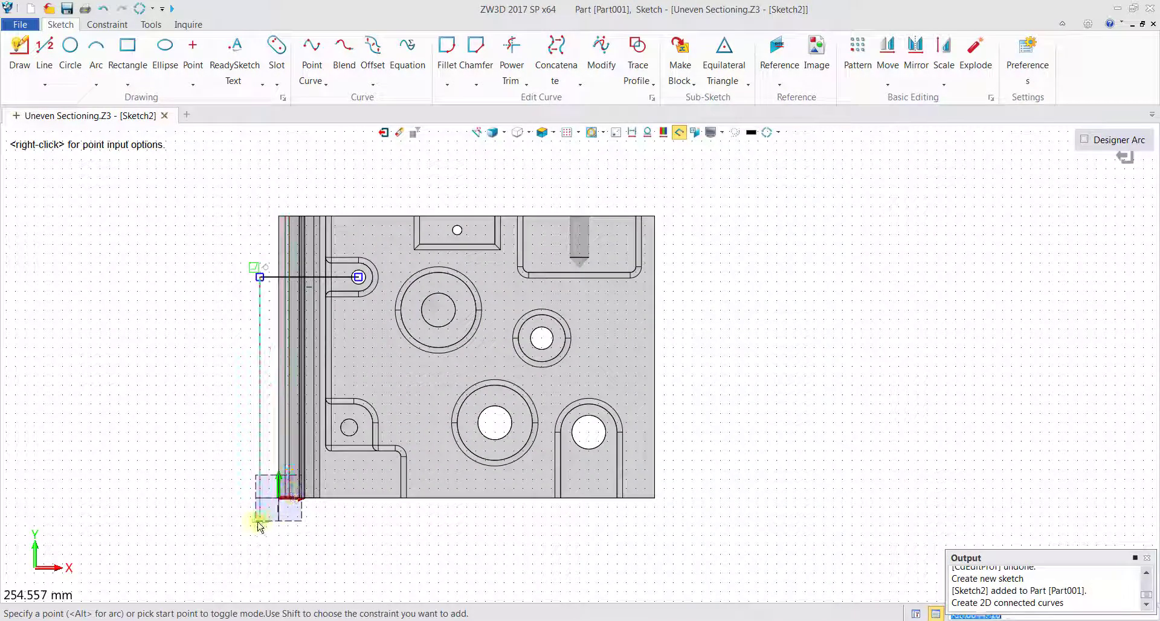
left_click(260, 535)
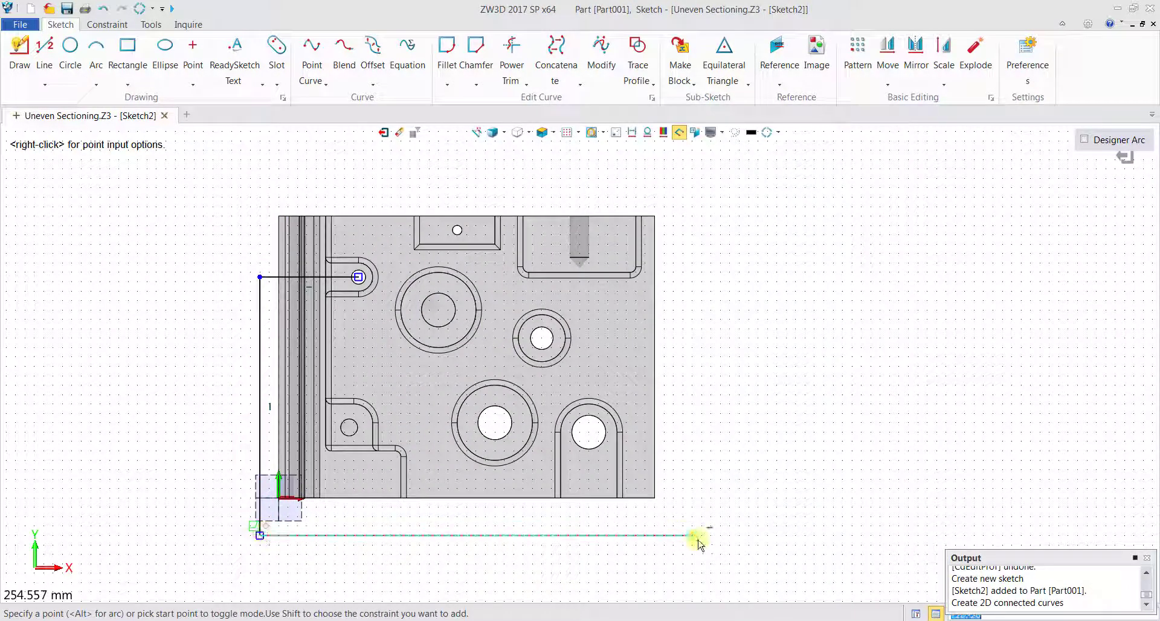
Continue the profile beneath and beyond the part, step it back through the larger bosses' holes, and close it at the starting hole centre.
left_click(682, 536)
left_click(683, 432)
left_click(495, 432)
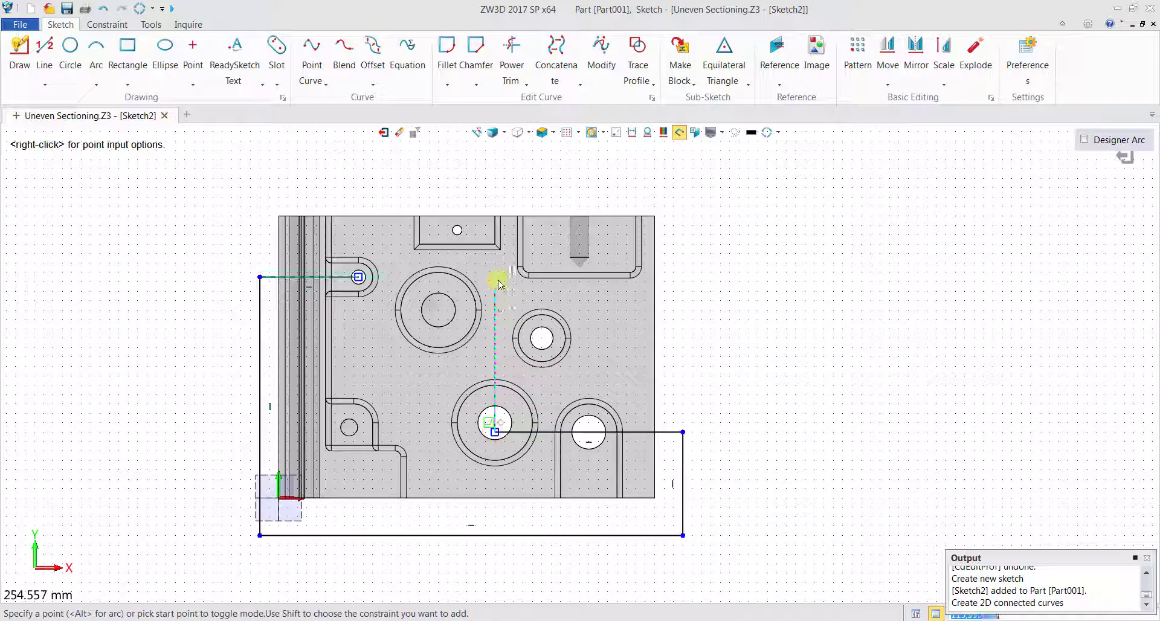
left_click(495, 310)
left_click(359, 310)
scroll(364, 281, "up", 4)
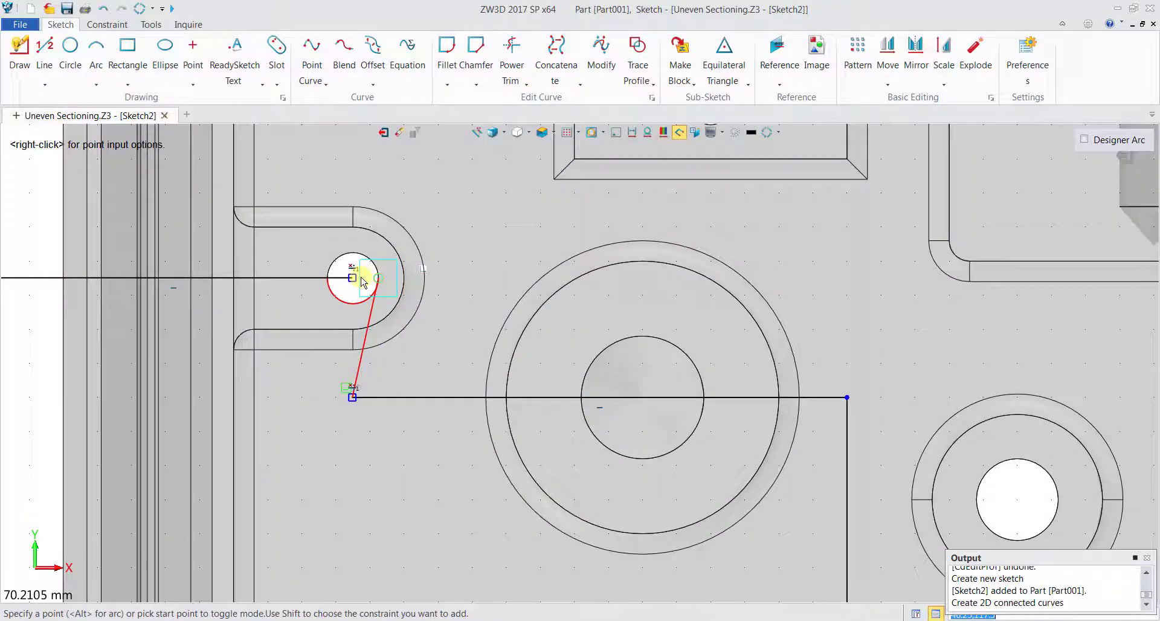
left_click(352, 278)
scroll(518, 311, "down", 5)
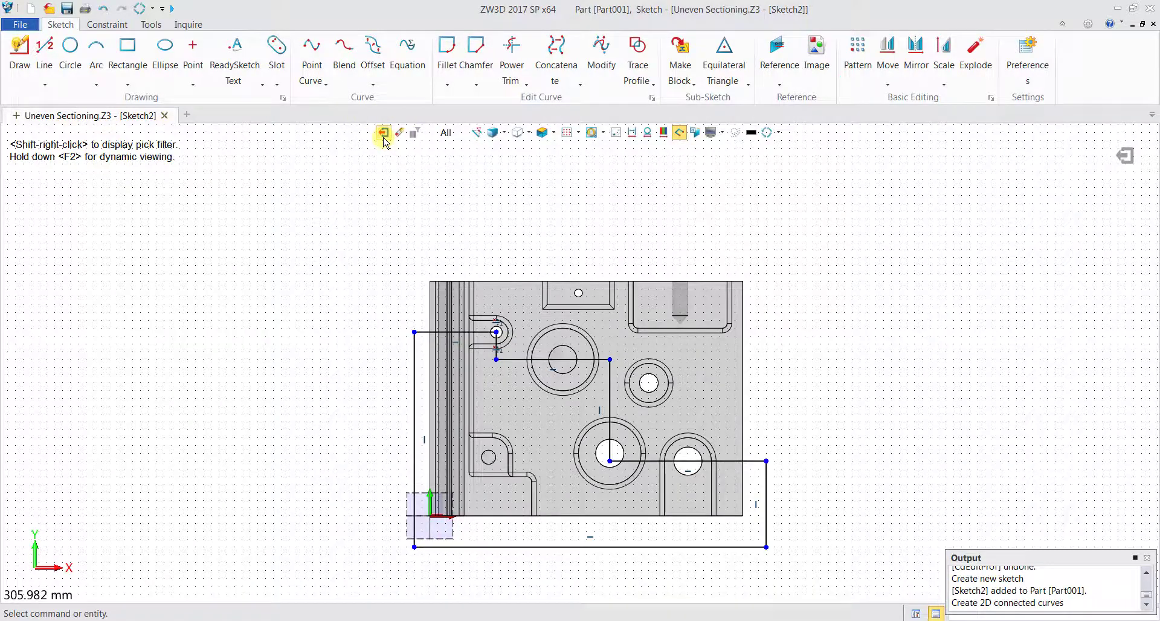
Exit the sketch and start a profile-based section of the part, using Sketch2 as the section profile.
scroll(385, 141, "up", 2)
scroll(385, 140, "down", 4)
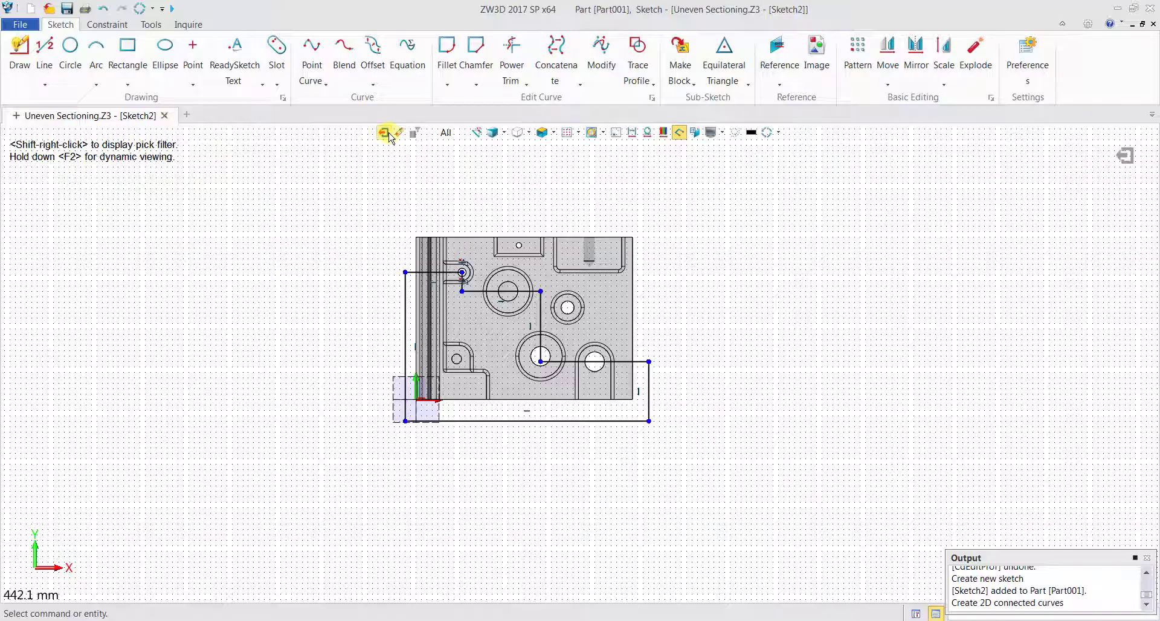
left_click(389, 136)
left_click(816, 257)
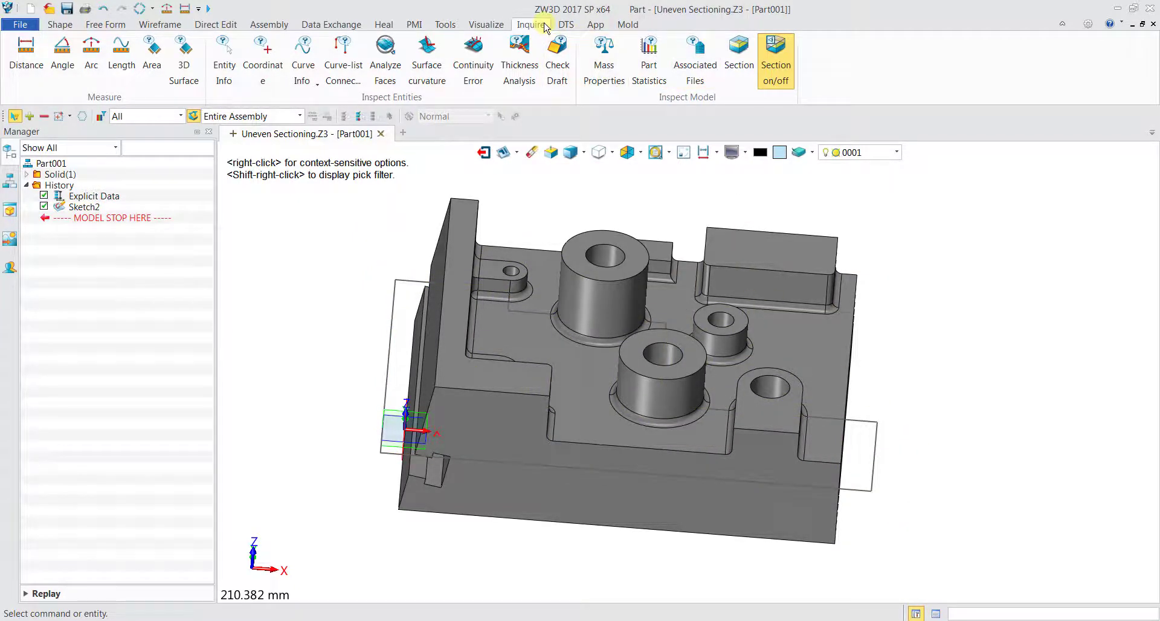
left_click(739, 54)
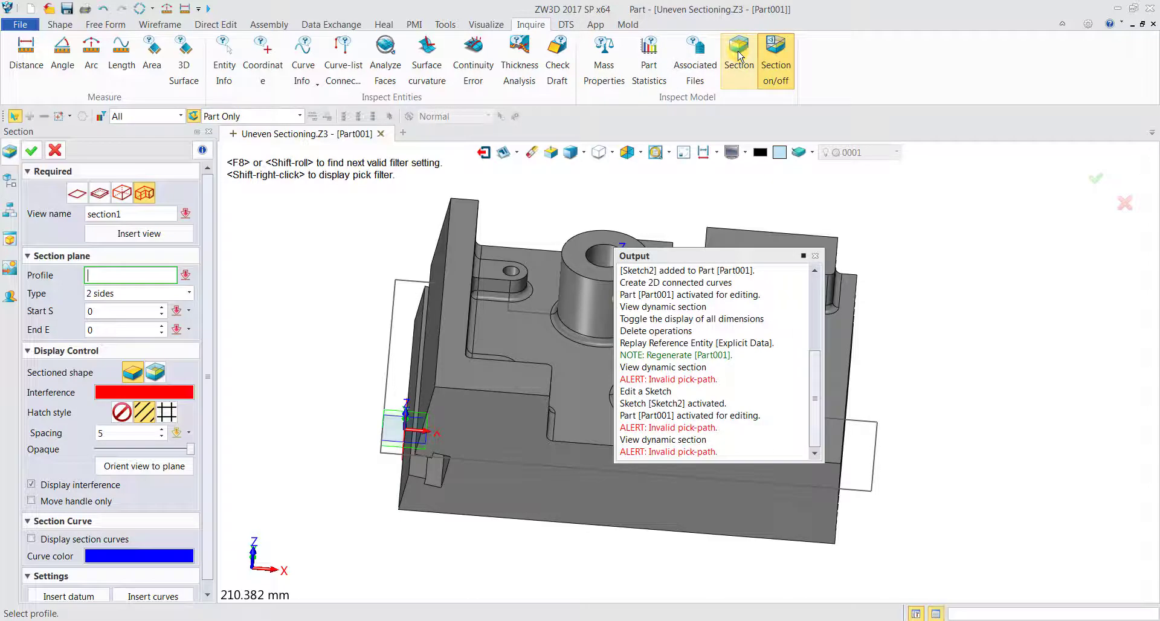
left_click(815, 255)
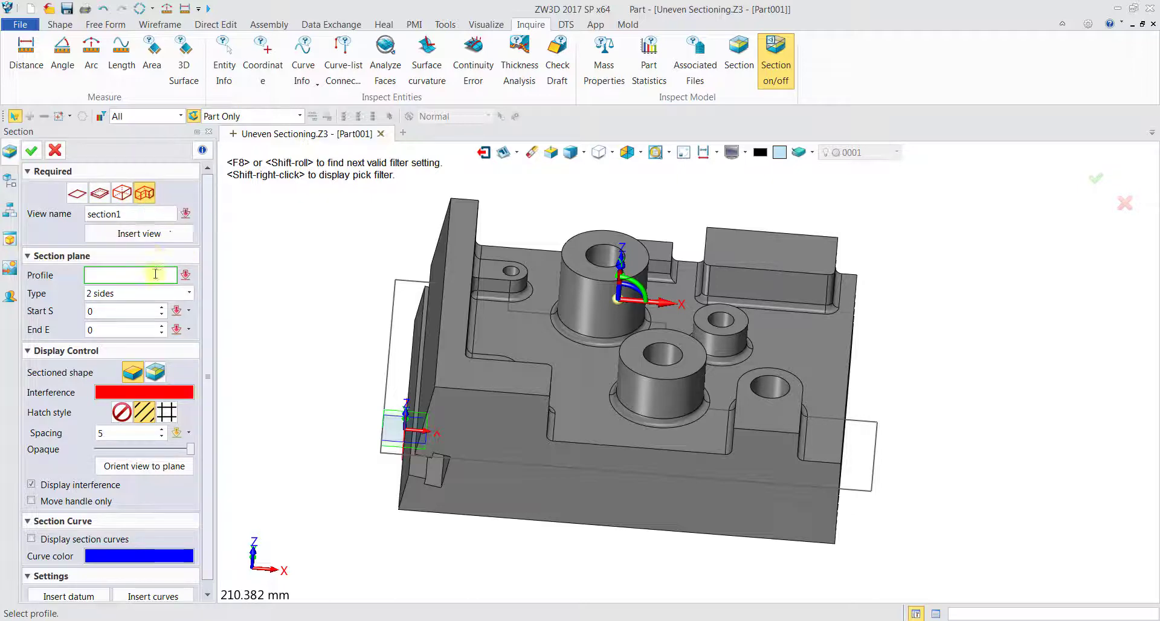
left_click(394, 309)
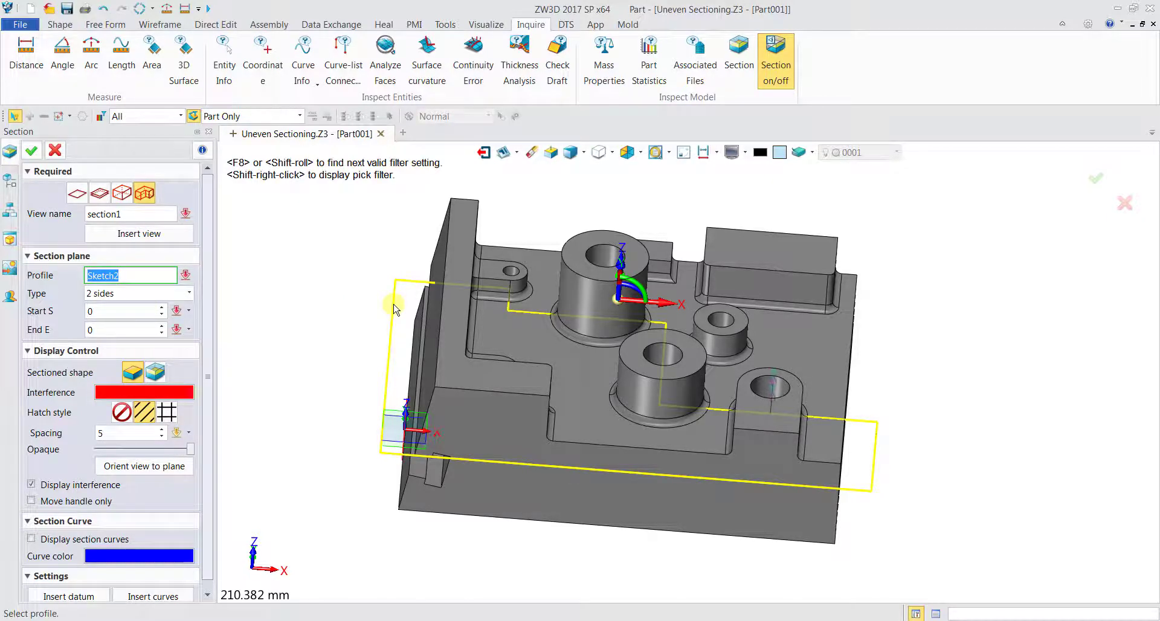
Make the section extent Symmetrical with an end value of 100 mm and accept the section.
left_click(187, 294)
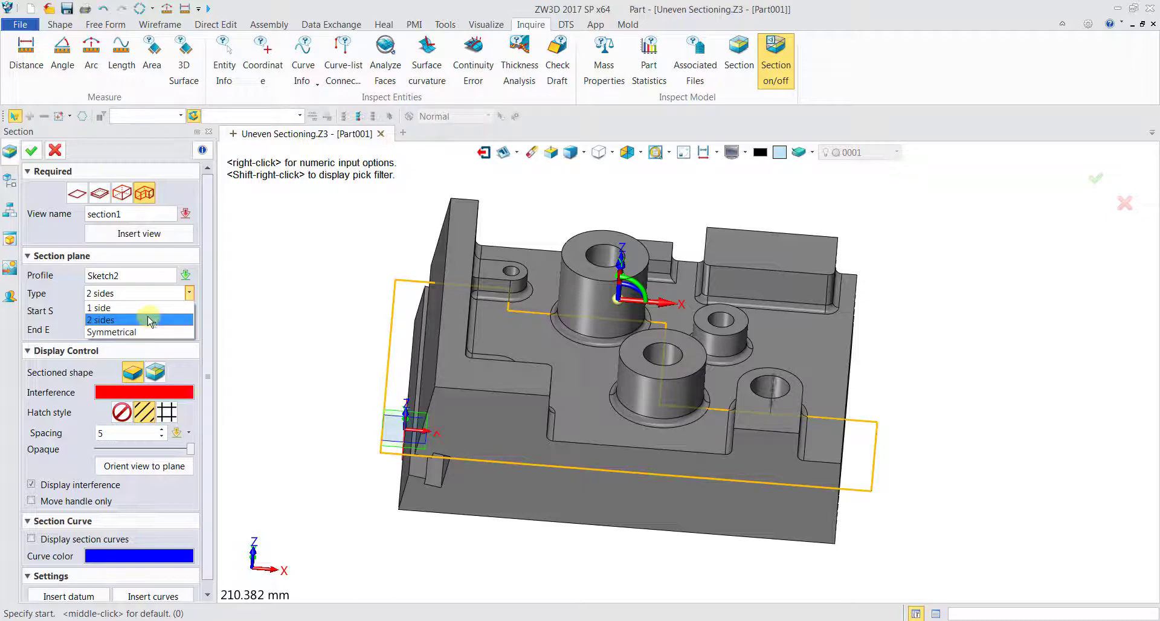
left_click(143, 322)
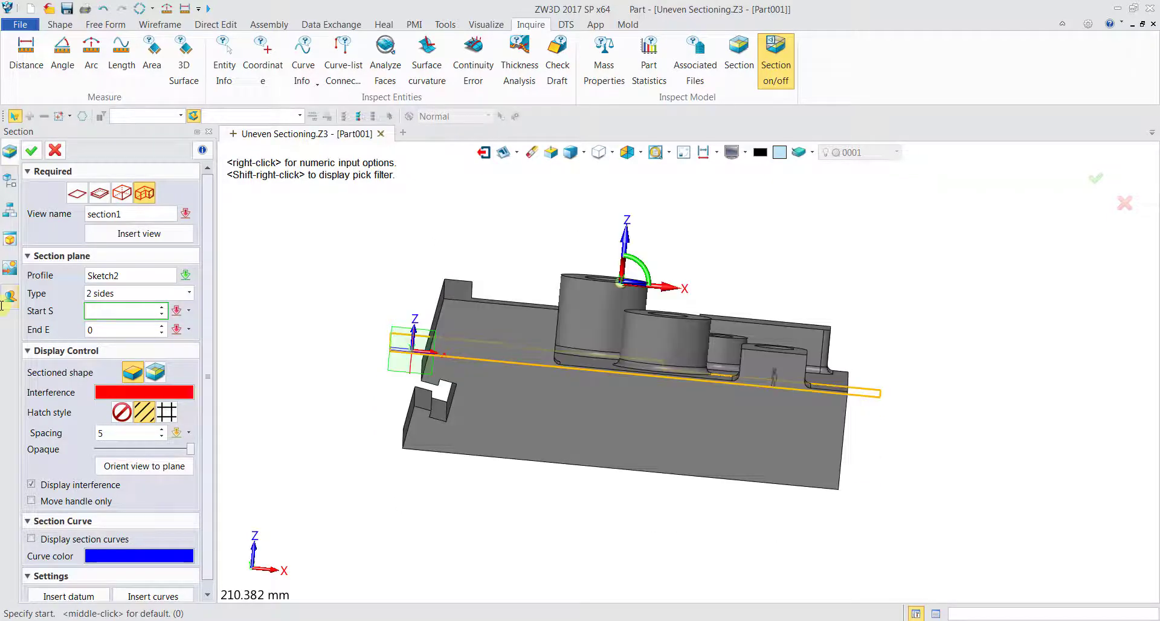
left_click(85, 296)
left_click(122, 323)
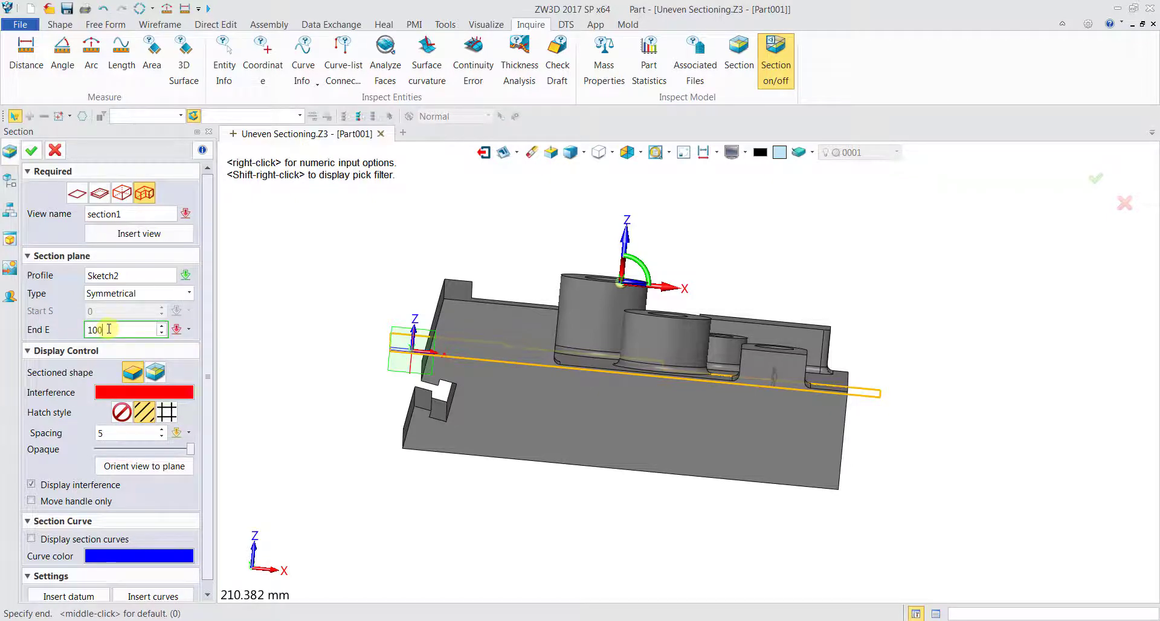
key("Return")
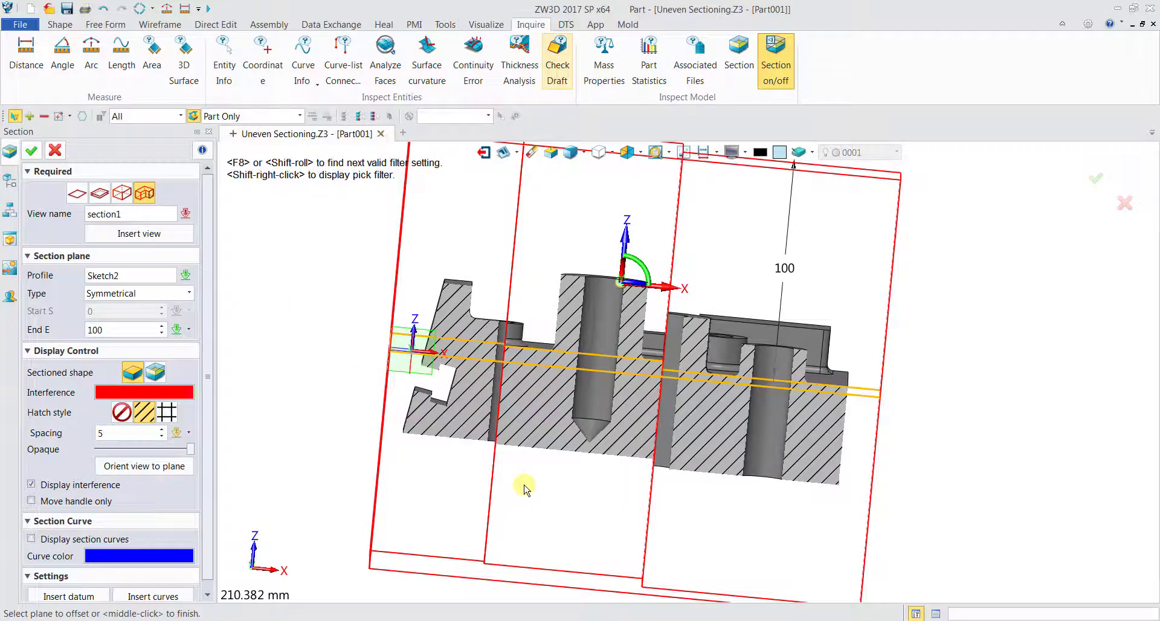
scroll(818, 292, "down", 4)
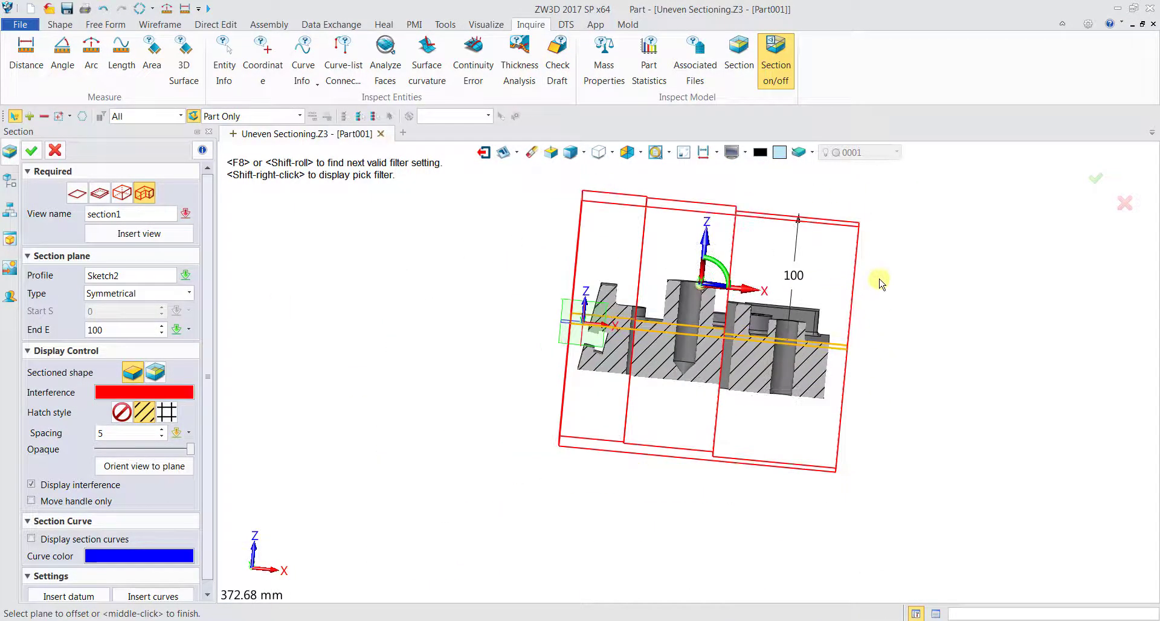
mouse_move(880, 280)
middle_mouse_down()
mouse_move(851, 310)
mouse_move(858, 266)
mouse_move(888, 303)
mouse_move(894, 272)
middle_mouse_up()
left_click(32, 150)
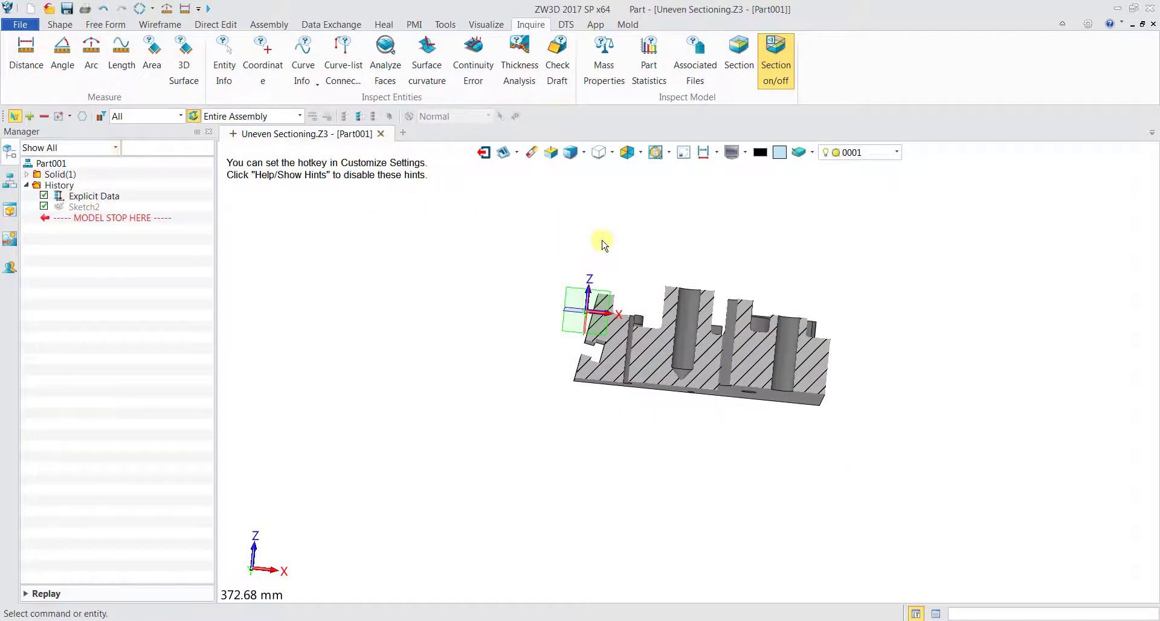
Examine the stepped, hatched cut faces of the sectioned part from above and from the side, including close up.
middle_click_drag(601, 242, 518, 355)
middle_click_drag(854, 264, 862, 252)
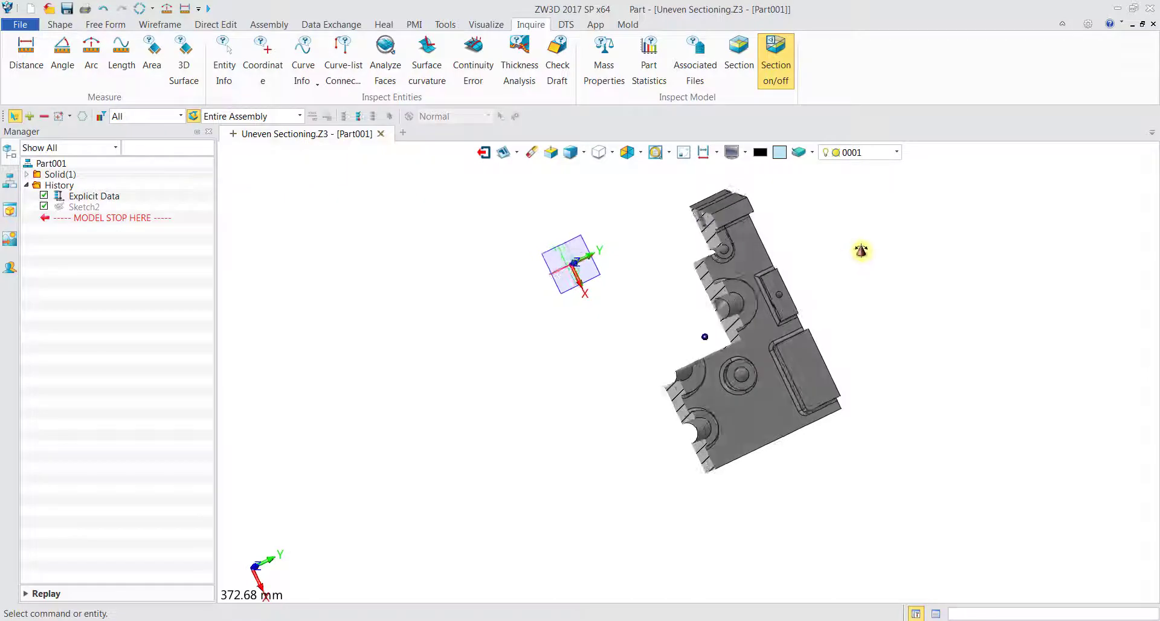
scroll(775, 254, "up", 2)
scroll(775, 254, "up", 2)
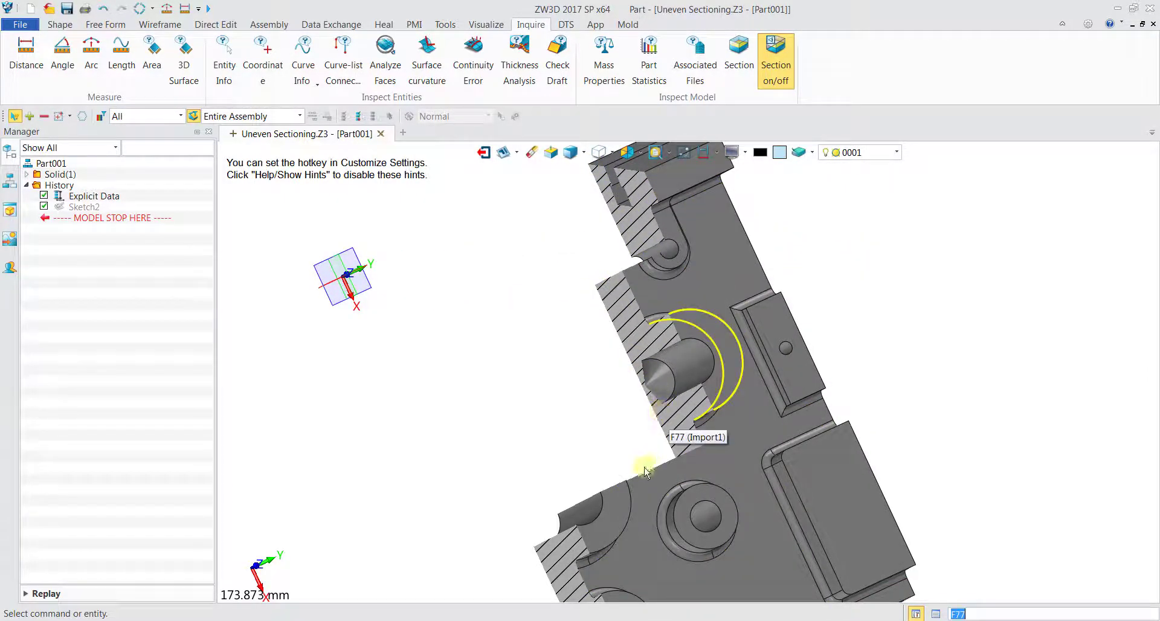
scroll(580, 465, "down", 4)
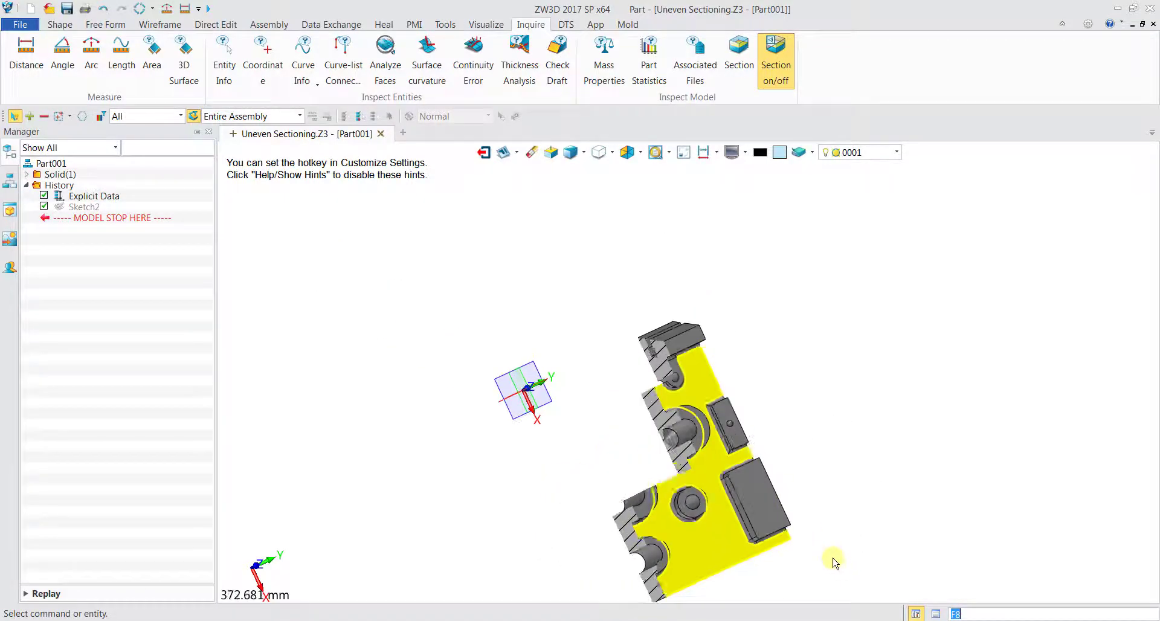
middle_click_drag(834, 562, 793, 448)
middle_click_drag(751, 487, 795, 344)
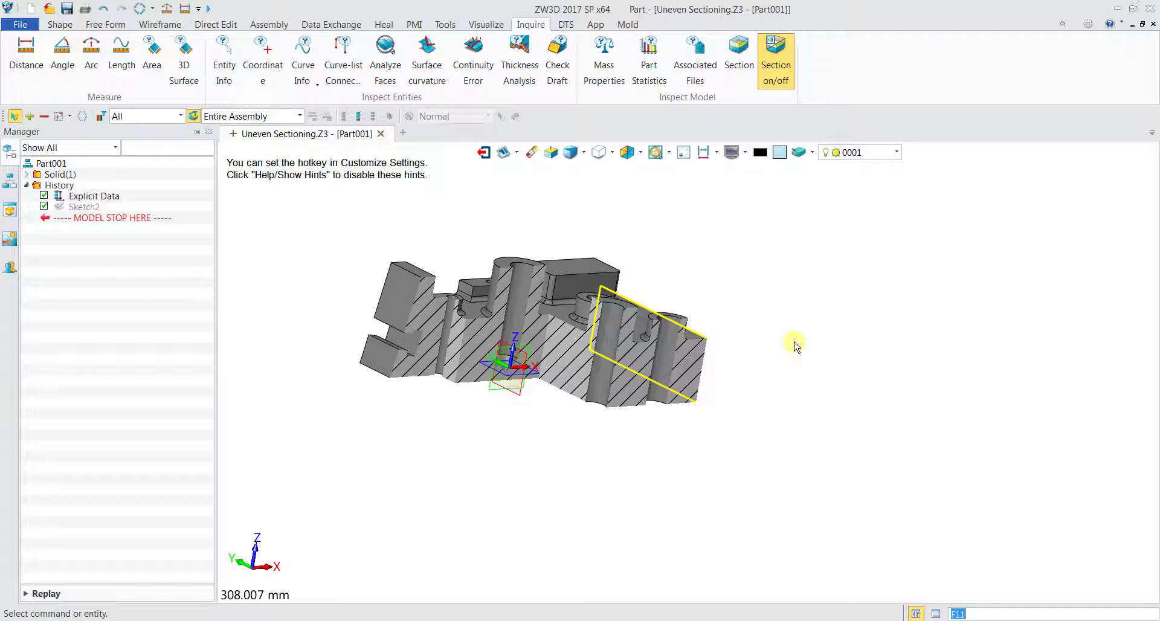